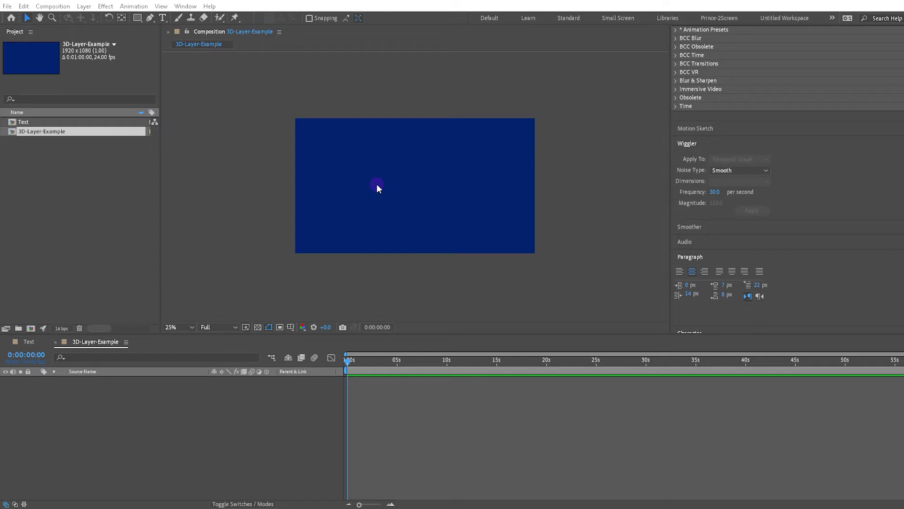
left_click(99, 213)
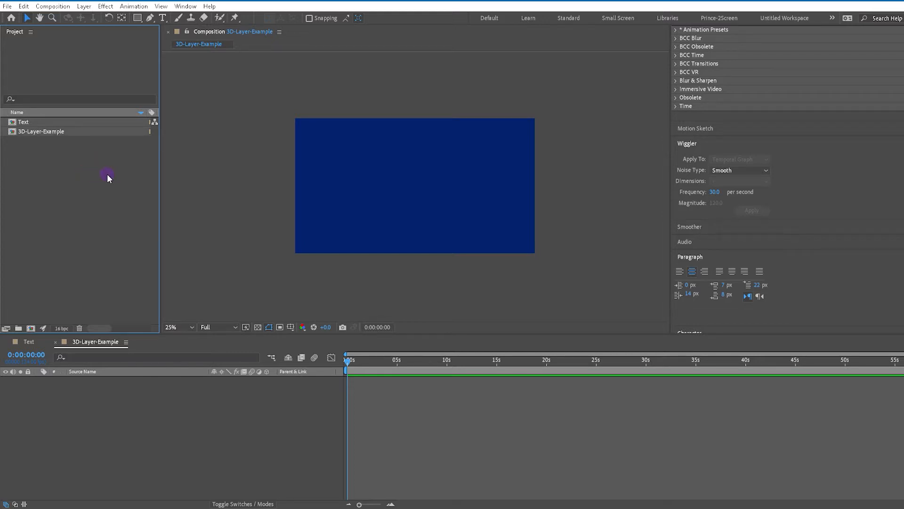
left_click(207, 185)
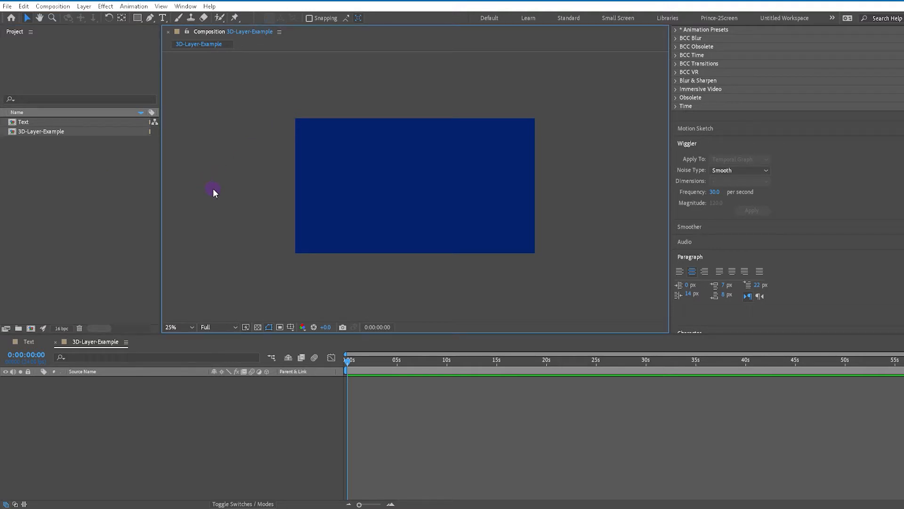
left_click(117, 205)
Change the background color of the 3D-Layer-Example composition to black in its composition settings.
left_click(30, 133)
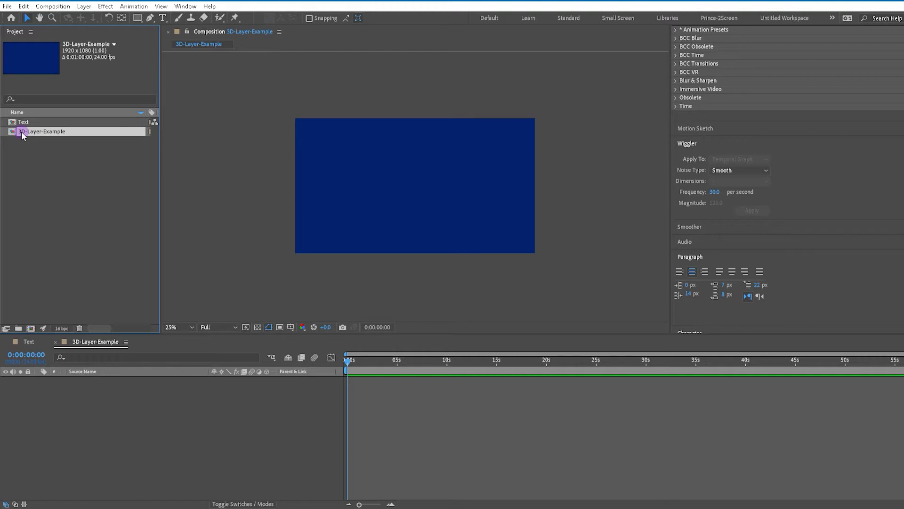
double_click(22, 131)
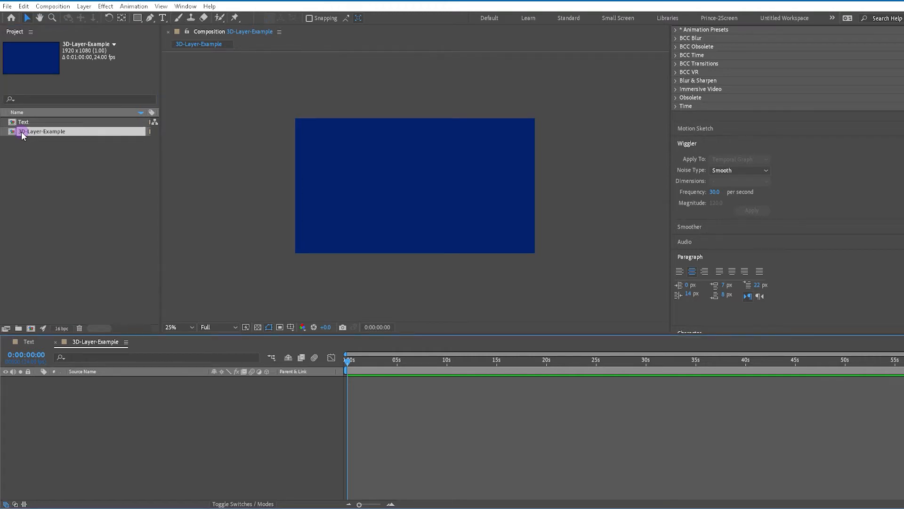
key("ctrl+k")
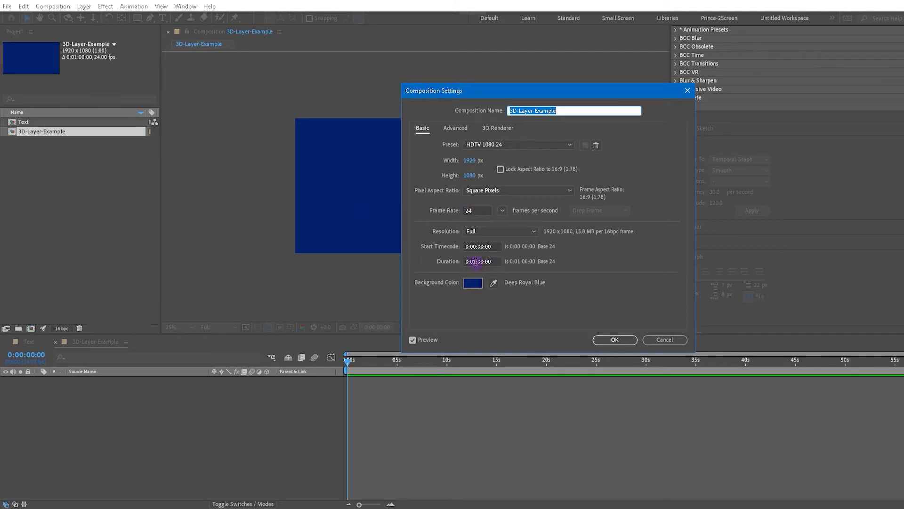
left_click(478, 262)
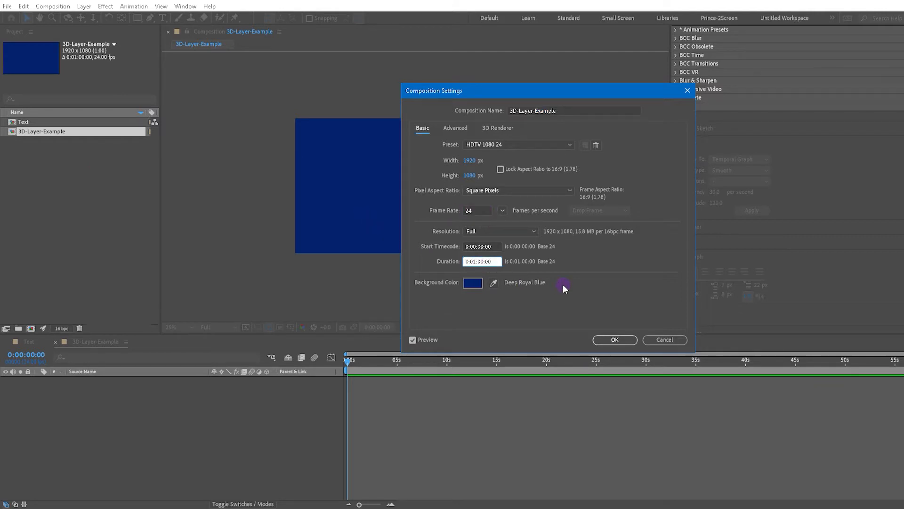
left_click(472, 283)
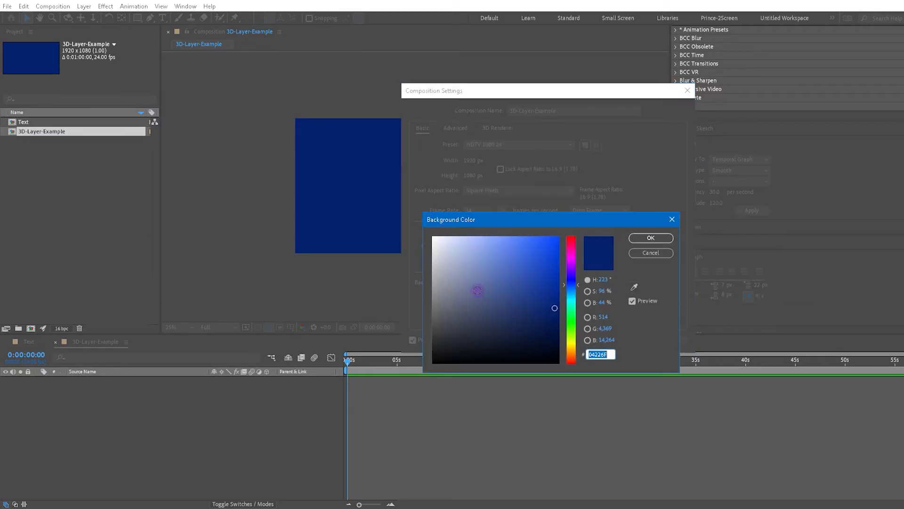
left_click(559, 363)
left_click(650, 238)
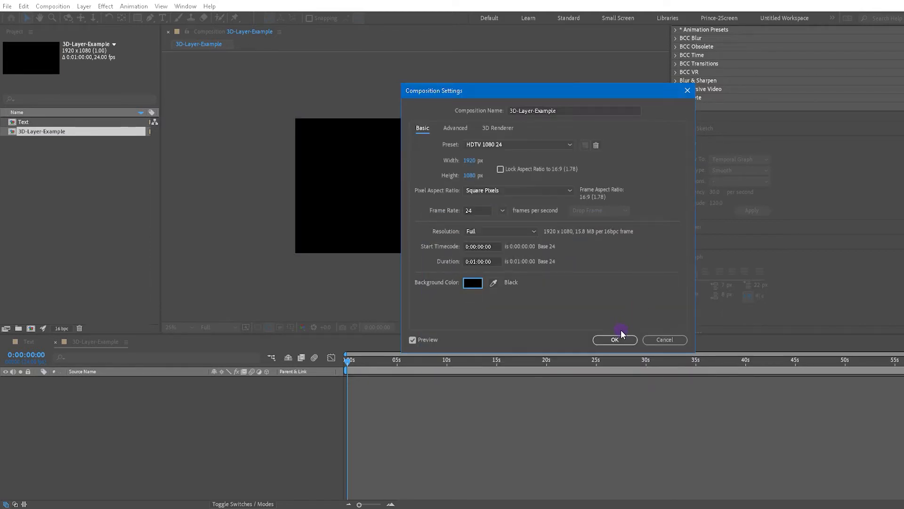
left_click(617, 335)
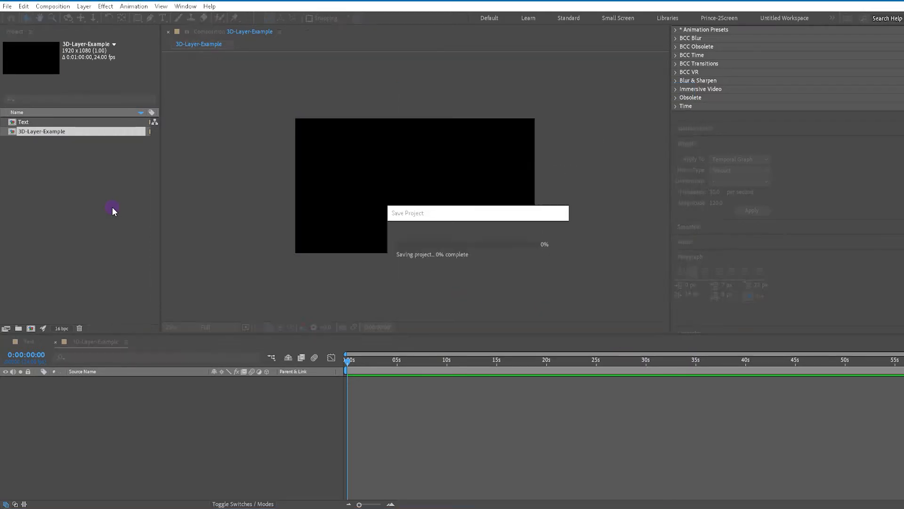
Switch to File Explorer and look through the six dice face images, diceSide01.tif to diceSide06.tif, in the cs4551-3dTextures folder.
right_click(97, 207)
left_click(97, 190)
key("alt+Tab")
key("Tab")
key("Tab")
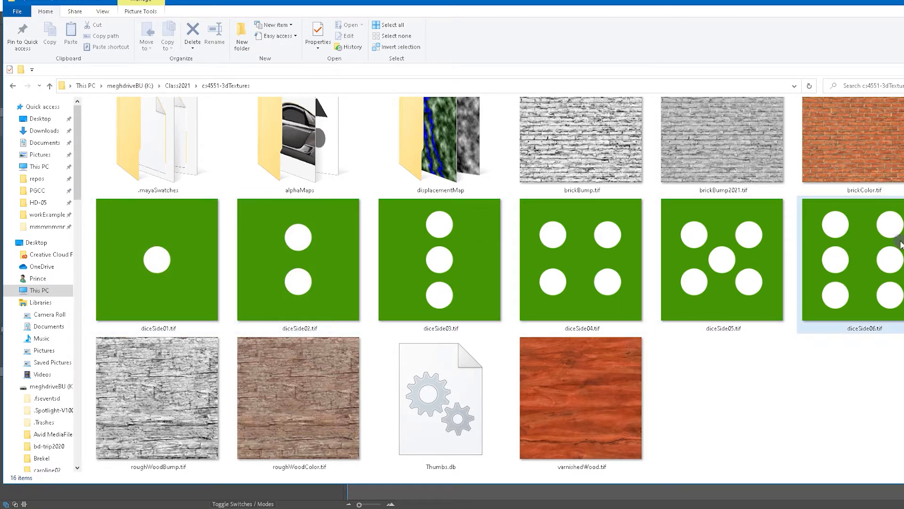
left_click(197, 262)
left_click(243, 266)
left_click(431, 257)
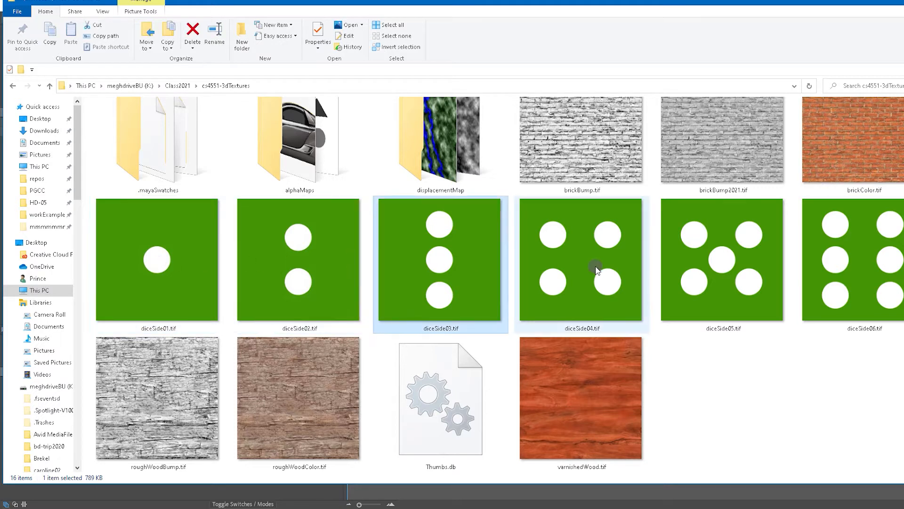
left_click(599, 262)
left_click(719, 252)
left_click(850, 262)
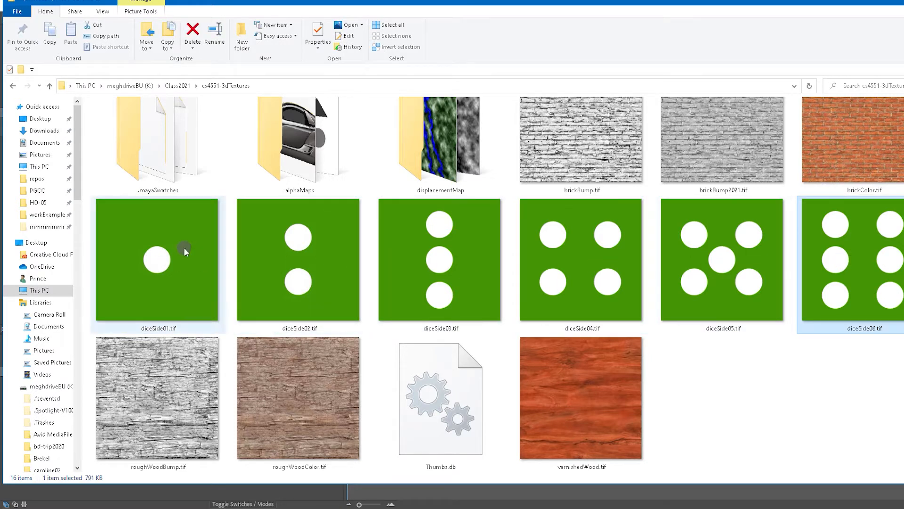
left_click(182, 250)
left_click(297, 247)
left_click(443, 256)
left_click(579, 259)
left_click(700, 257)
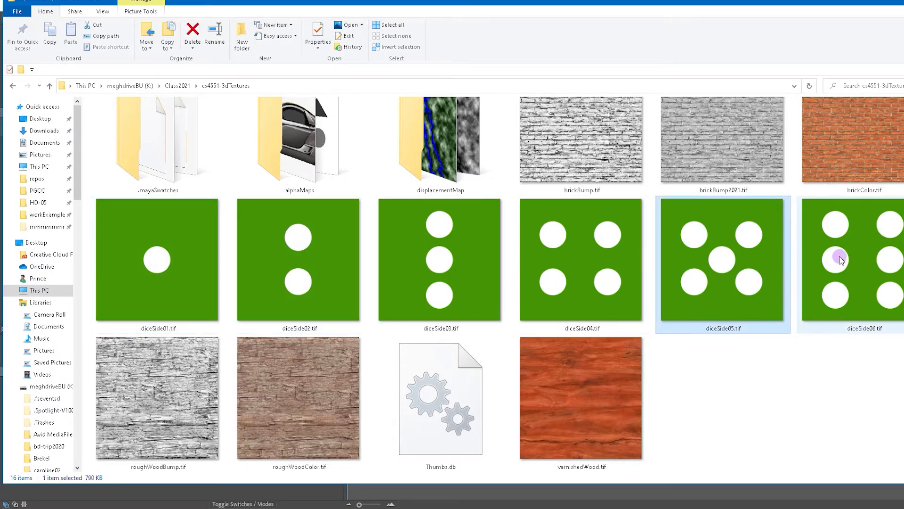
left_click(833, 257)
left_click(896, 1)
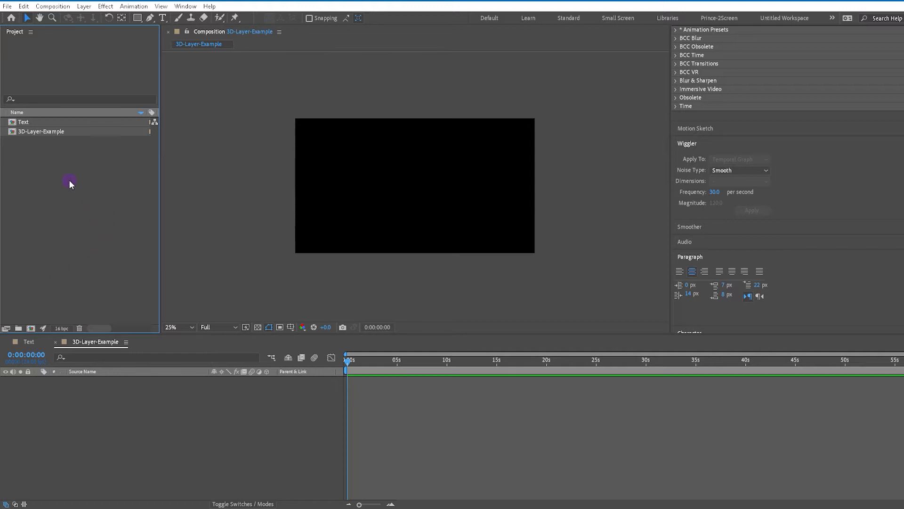
Import diceSide01.tif through diceSide06.tif from the cs4551-3dTextures folder into the project as individual footage items.
right_click(55, 182)
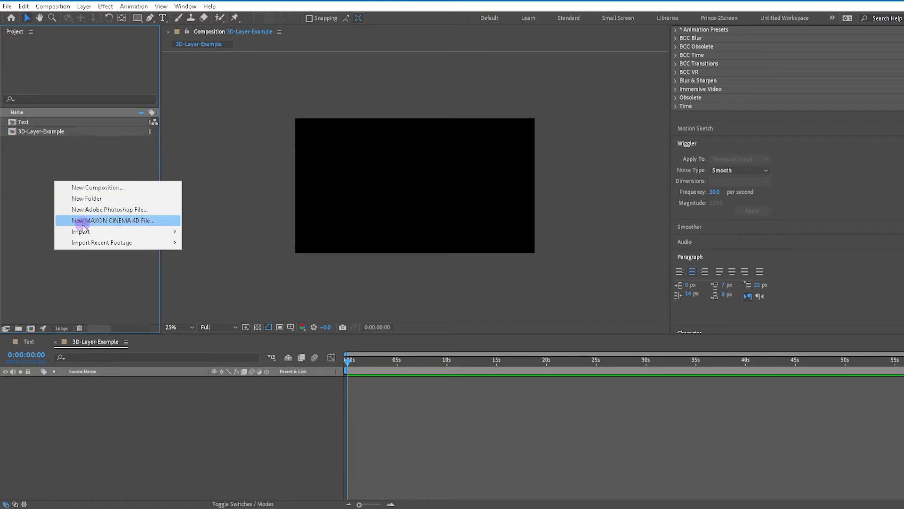
mouse_move(84, 231)
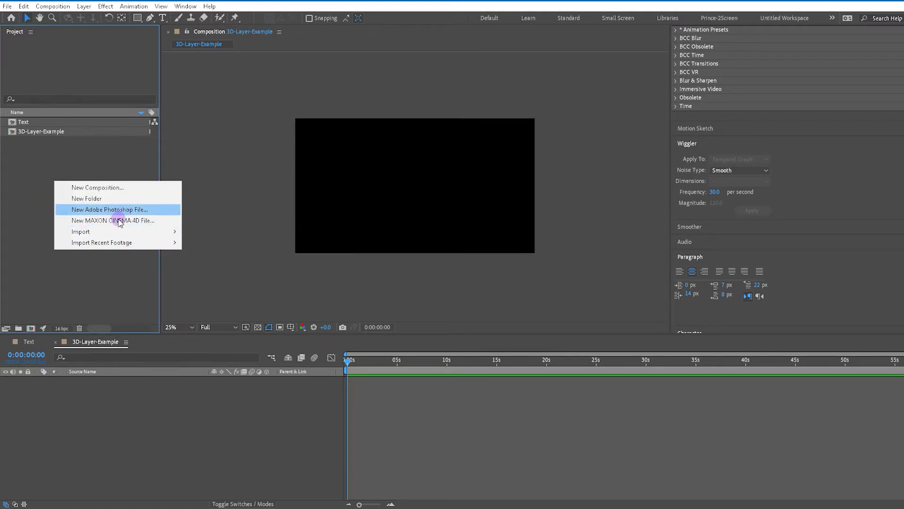
left_click(207, 231)
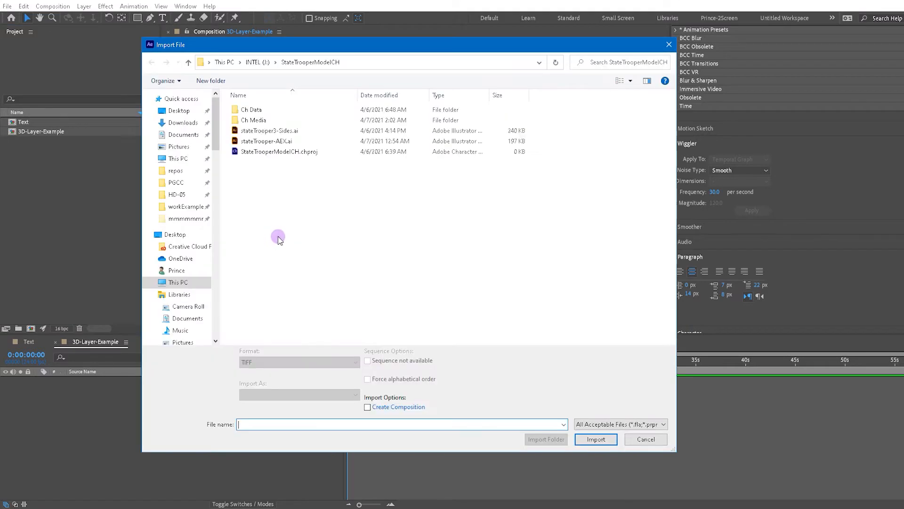
double_click(259, 109)
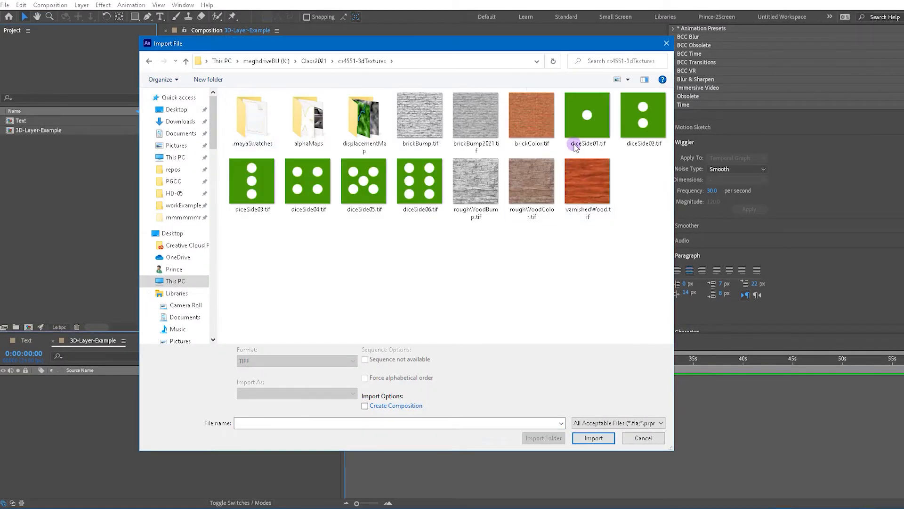
left_click(581, 130)
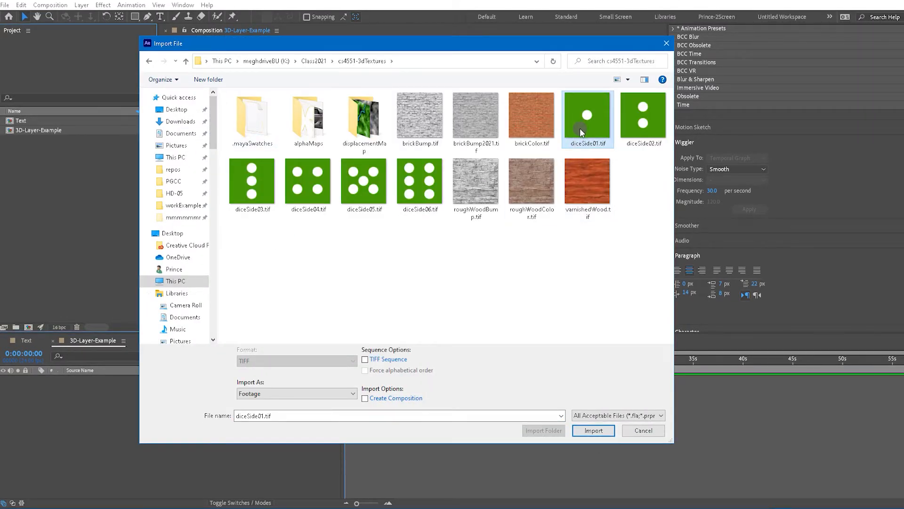
left_click(636, 126, "ctrl")
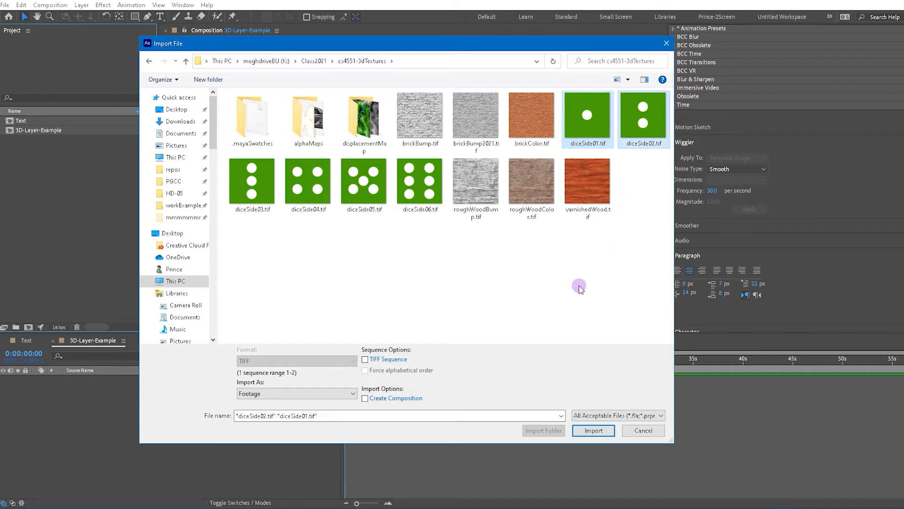
left_click(260, 189, "ctrl")
left_click(292, 211, "ctrl")
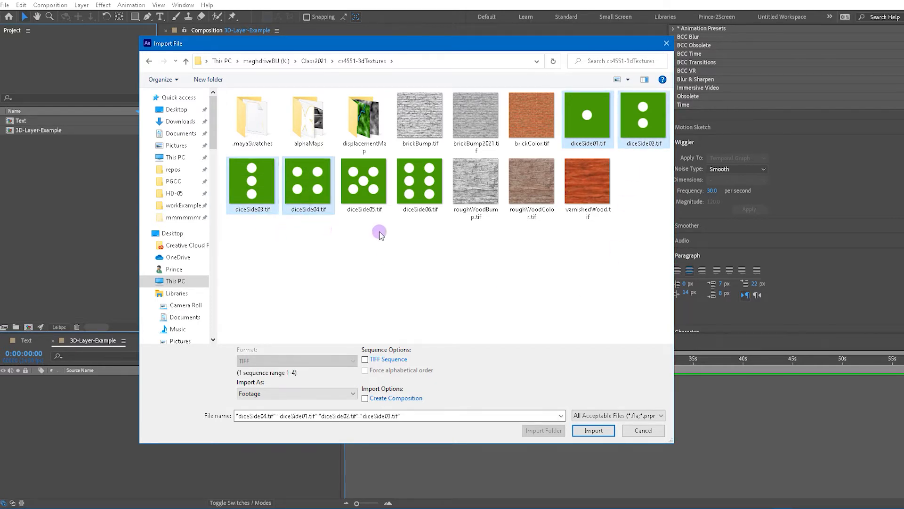
left_click(366, 213, "ctrl")
left_click(405, 210, "ctrl")
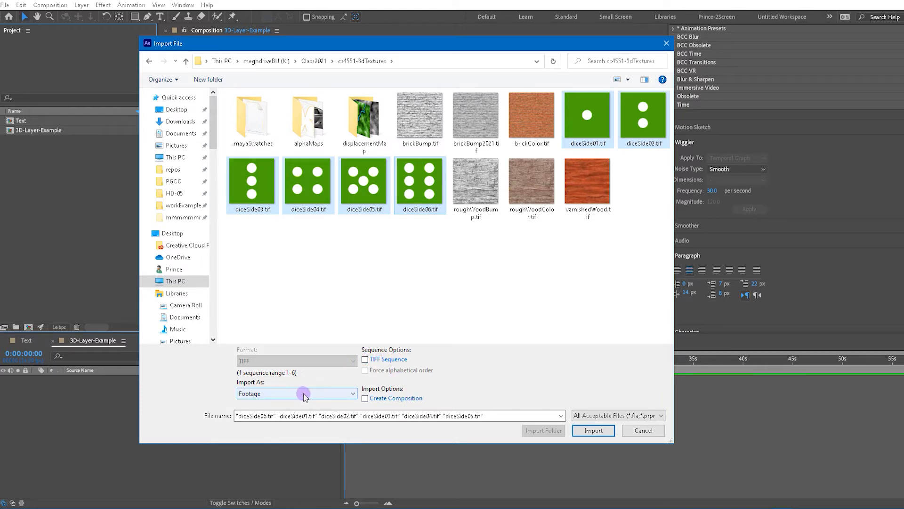
left_click(603, 430)
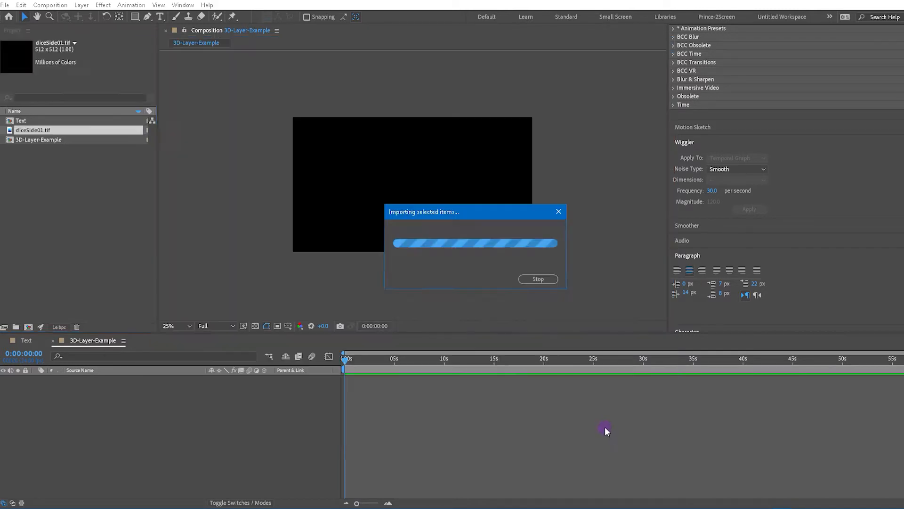
Add the six imported dice images as layers to the 3D-Layer-Example timeline and close the Text composition's timeline.
left_click_drag(18, 184, 282, 460)
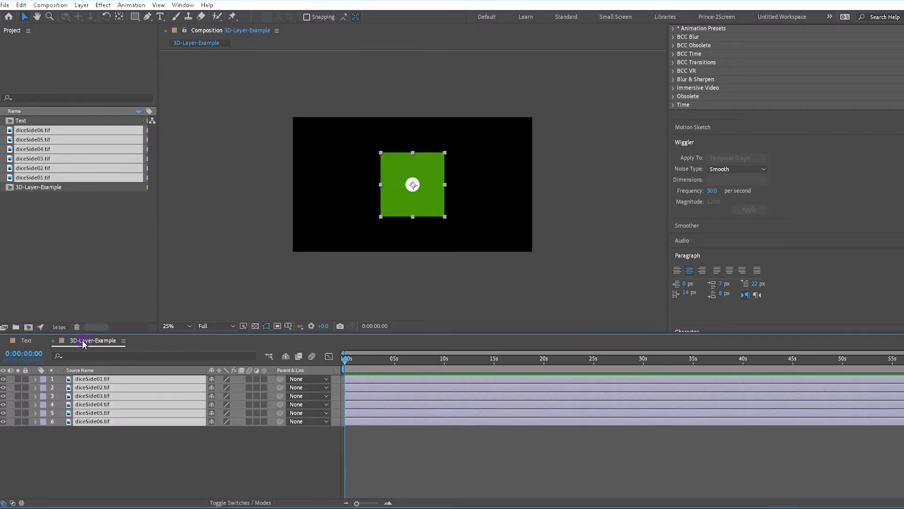
left_click(5, 340)
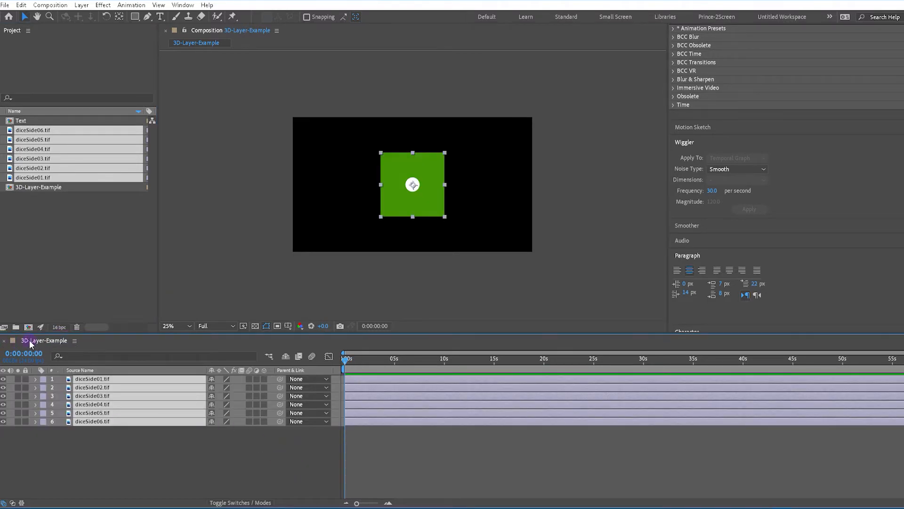
left_click(382, 461)
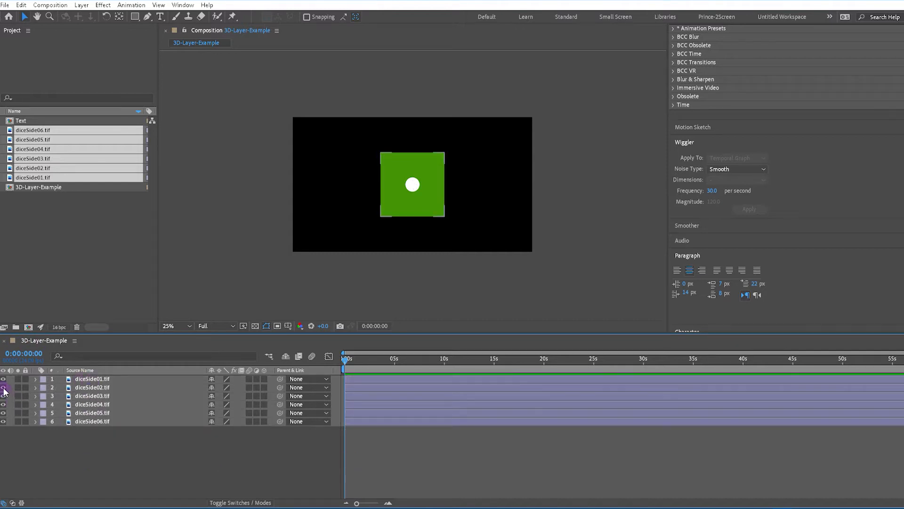
mouse_move(4, 387)
left_mouse_down()
mouse_move(5, 422)
mouse_move(4, 385)
left_mouse_up()
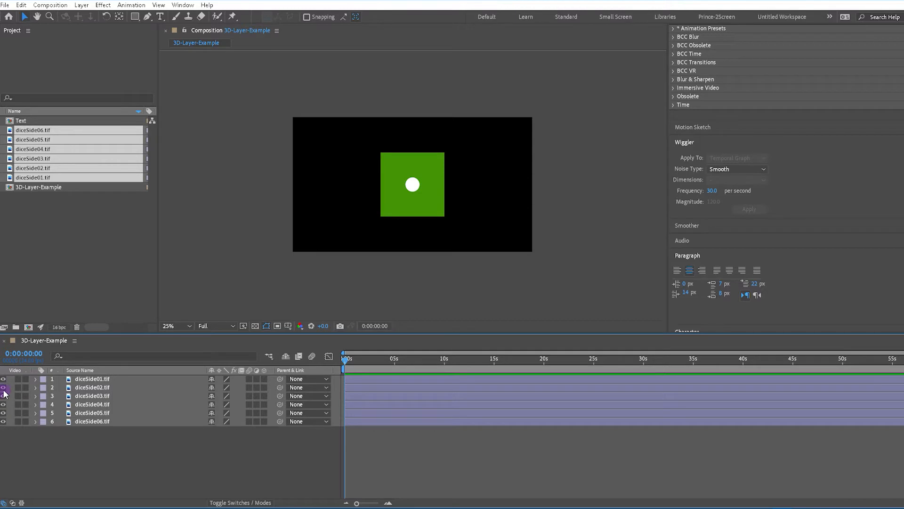
Set the scale of all six dice layers to 60% and collapse their properties.
left_click(108, 380)
left_click(117, 421, "shift")
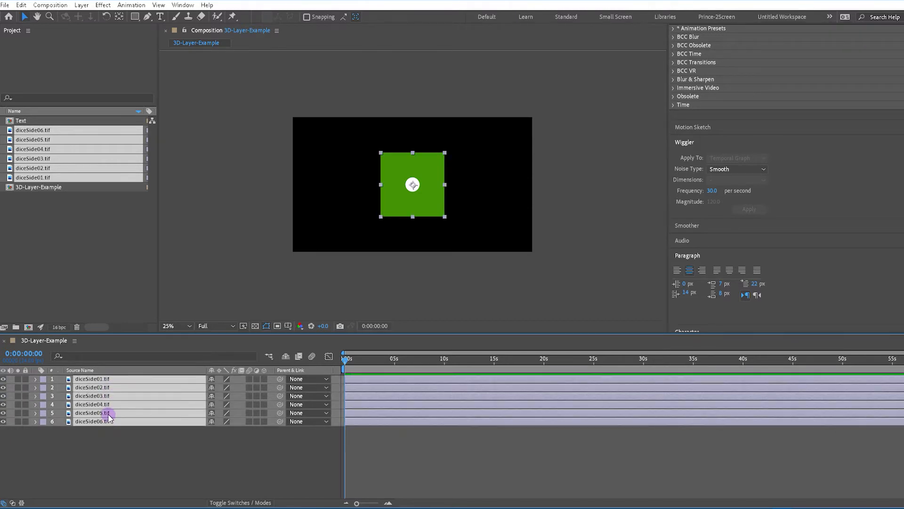
key("s")
left_click_drag(241, 422, 224, 421)
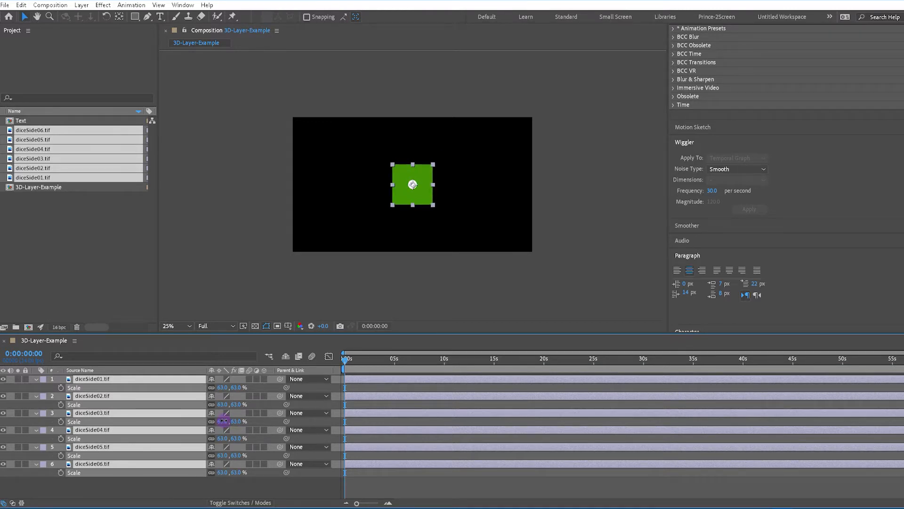
left_click(237, 421)
key("Return")
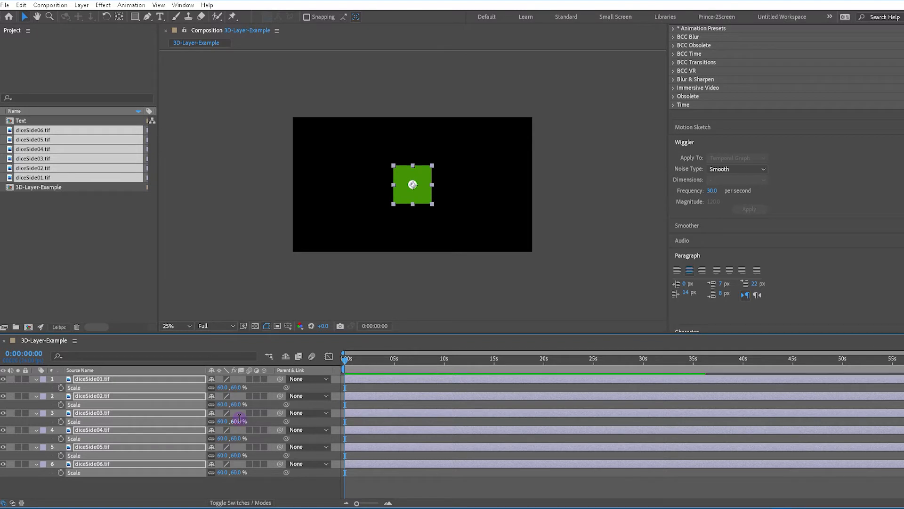
left_click(131, 486)
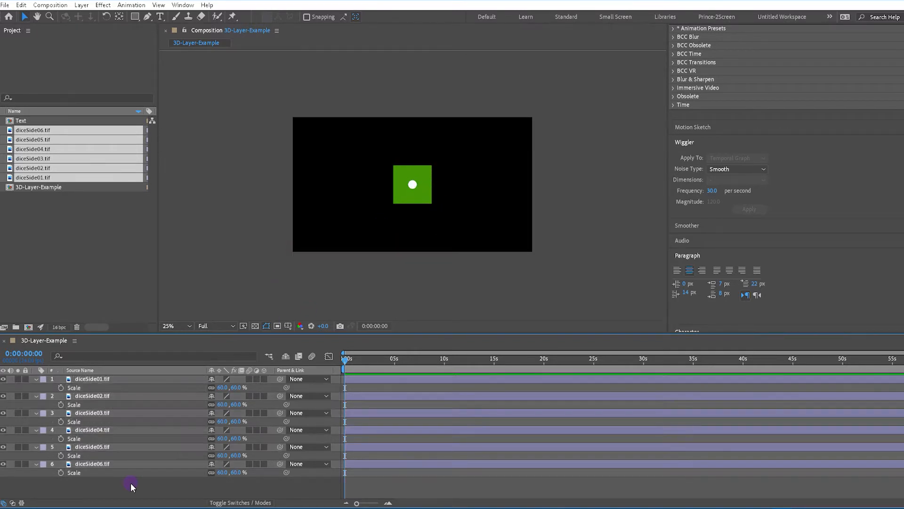
key("ctrl+a")
left_click(36, 463)
left_click(96, 476)
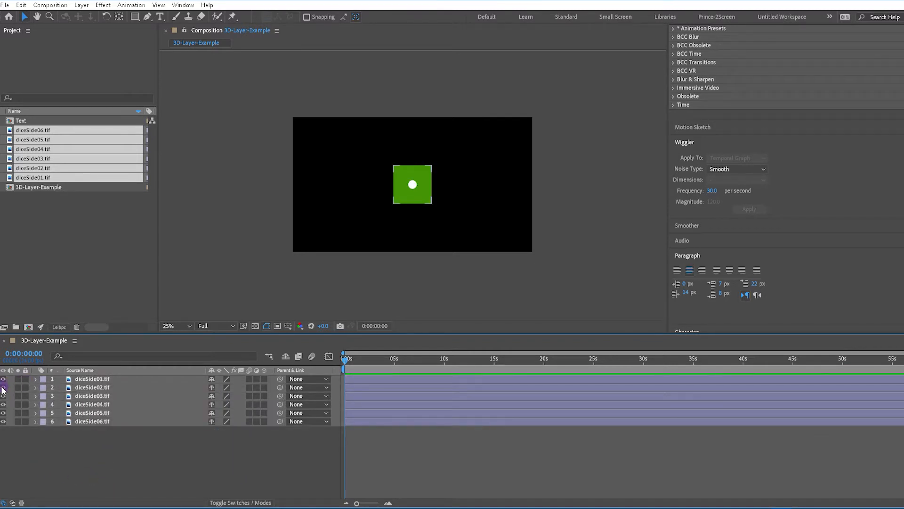
Hide layers diceSide02.tif to diceSide06.tif and select the diceSide01.tif layer.
left_click_drag(3, 388, 1, 431)
left_click(105, 380)
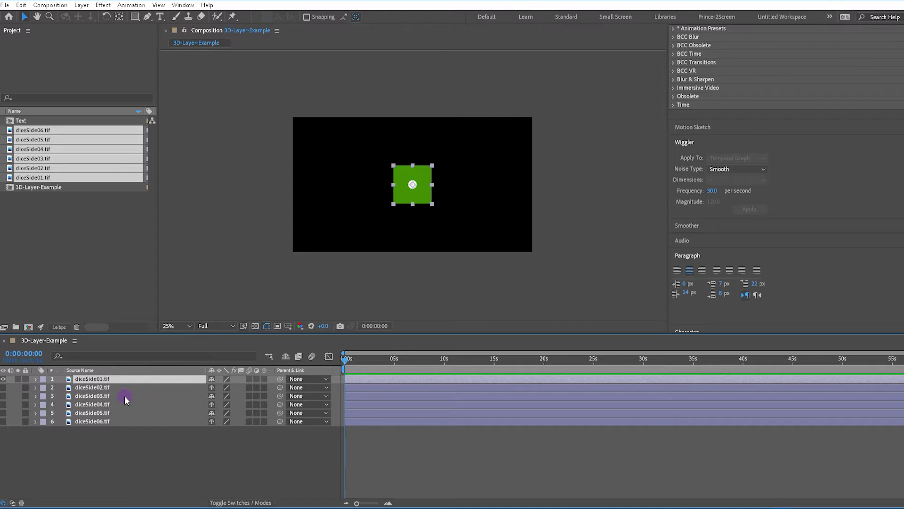
key("period")
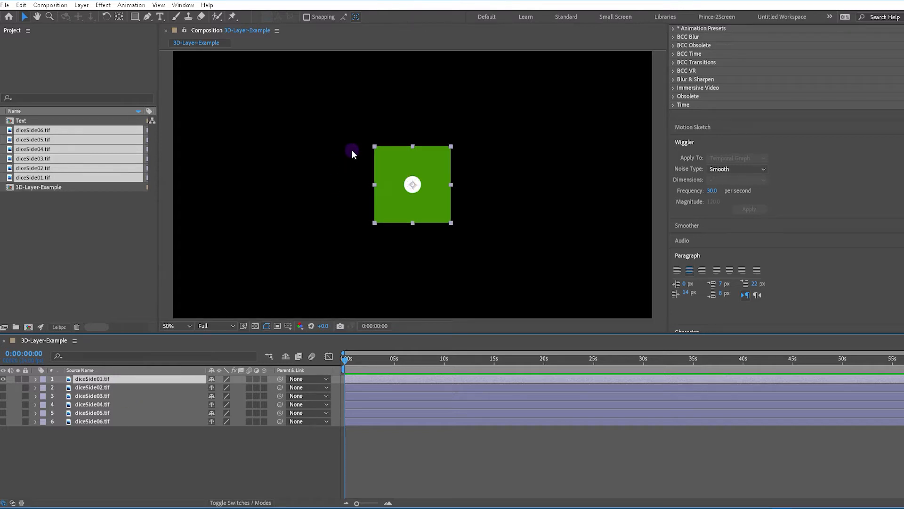
key("comma")
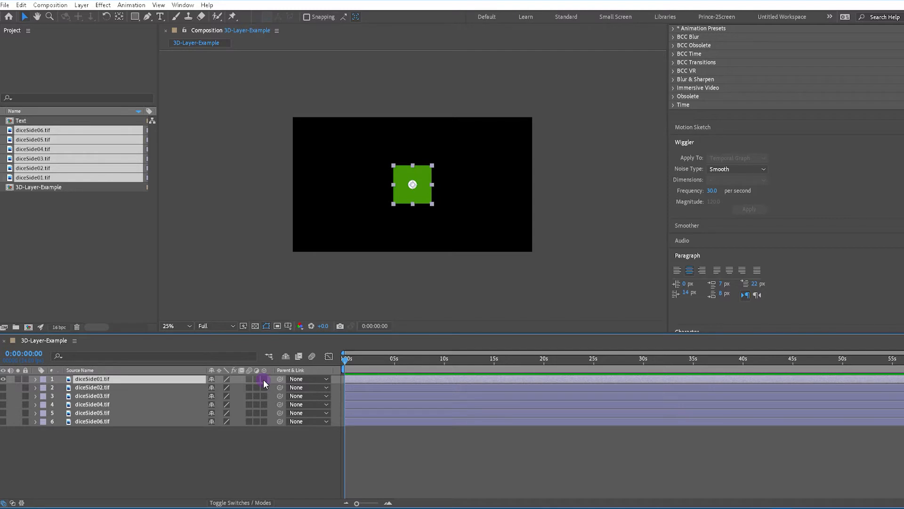
Show the transform properties of the diceSide01.tif layer, make it a 3D layer, and select its Position property.
left_click(36, 379)
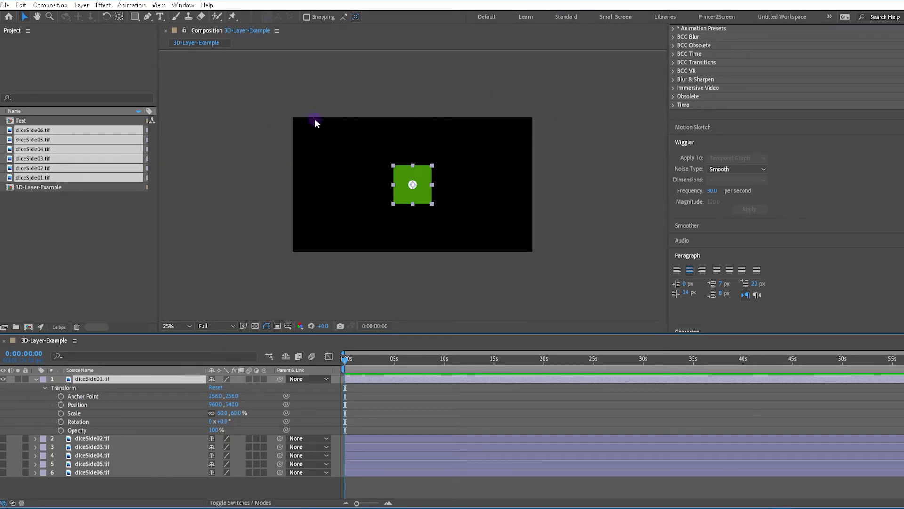
left_click(264, 379)
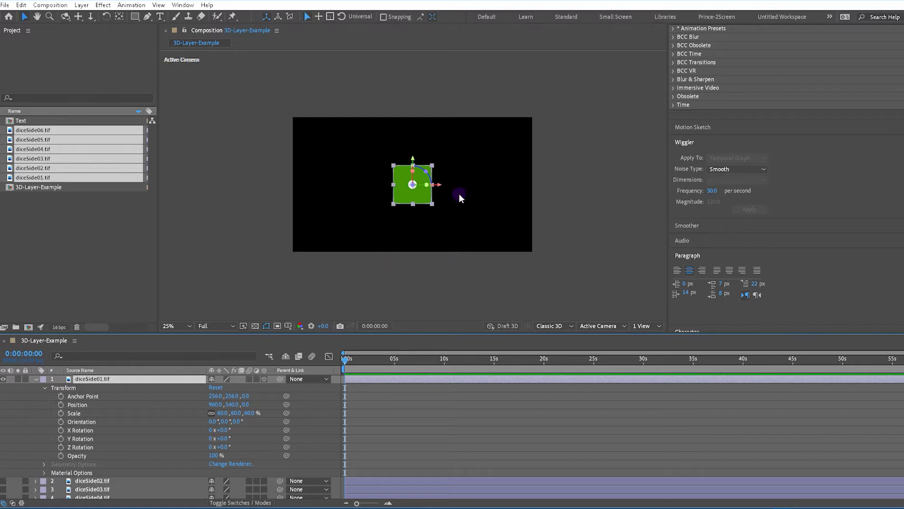
left_click(70, 405)
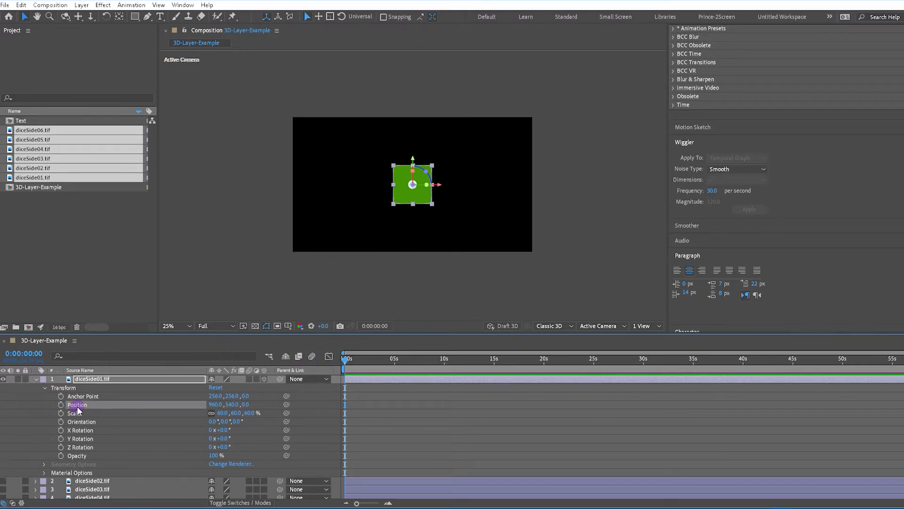
Try moving diceSide01.tif horizontally to an X position of 984 and return it to 960.
left_click(213, 404)
left_click(225, 404)
left_click_drag(213, 404, 318, 410)
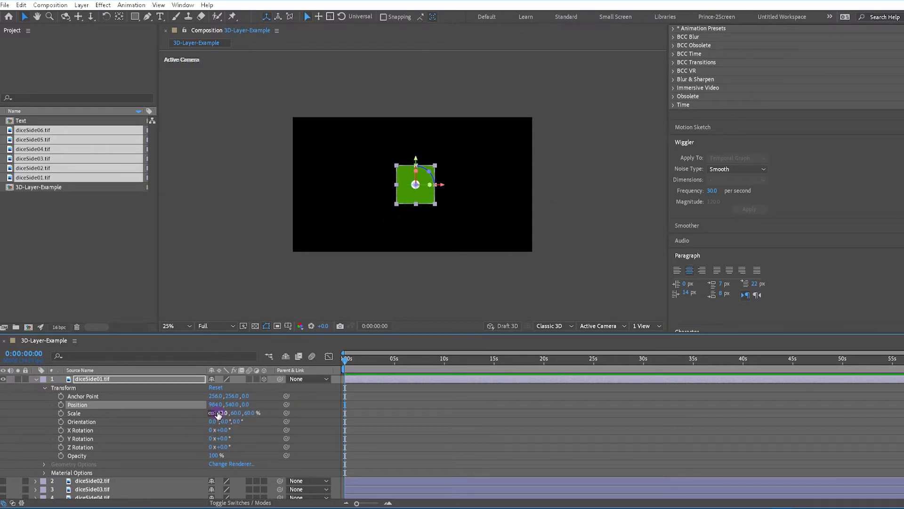
left_click_drag(215, 405, 114, 404)
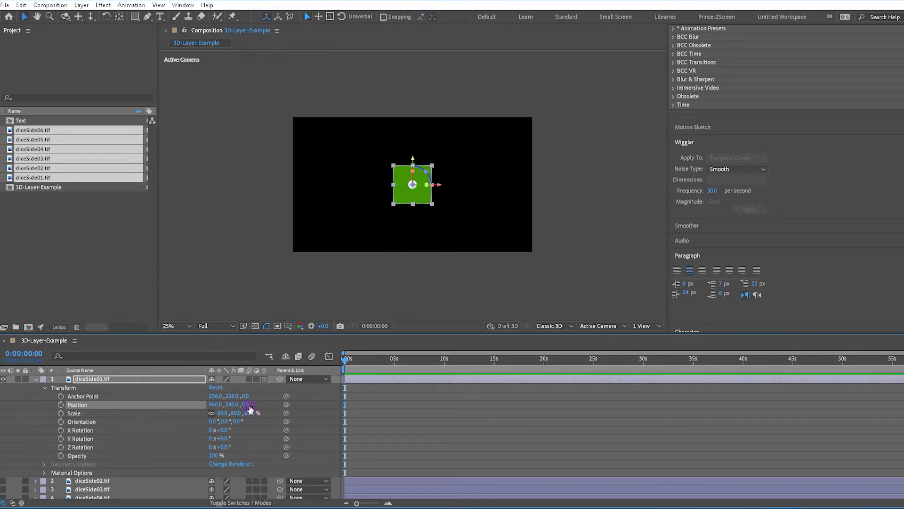
mouse_move(255, 403)
left_mouse_down()
mouse_move(656, 418)
mouse_move(71, 403)
mouse_move(184, 413)
mouse_move(245, 410)
mouse_move(70, 404)
mouse_move(283, 407)
mouse_move(255, 405)
left_mouse_up()
Try moving diceSide01.tif along the Y and X axes with its 3D gizmo arrows, undoing each move.
mouse_move(347, 357)
left_mouse_down()
mouse_move(372, 359)
mouse_move(337, 360)
left_mouse_up()
key("period")
key("period")
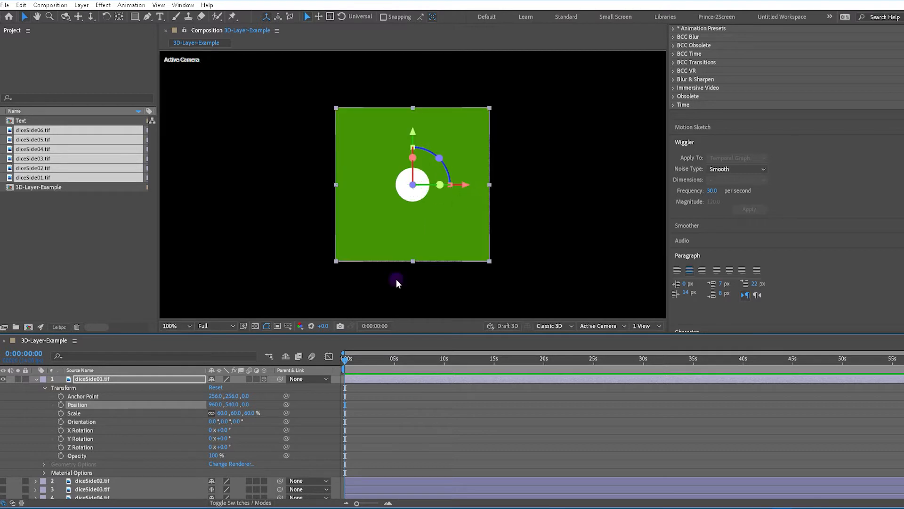
left_click(75, 413)
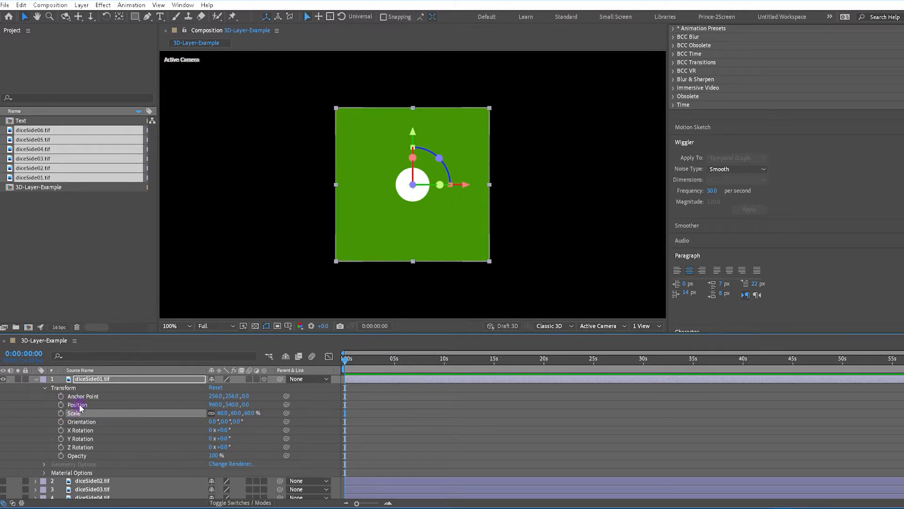
left_click(86, 404)
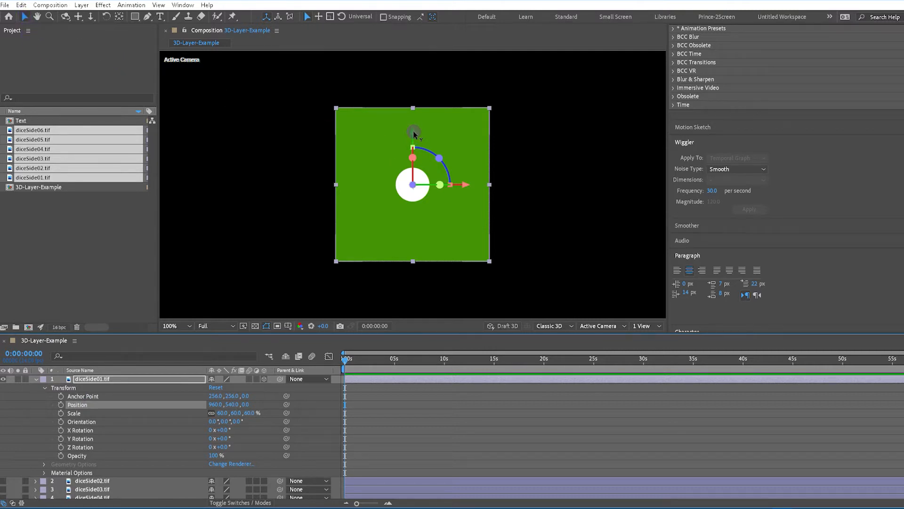
left_click_drag(414, 132, 416, 90)
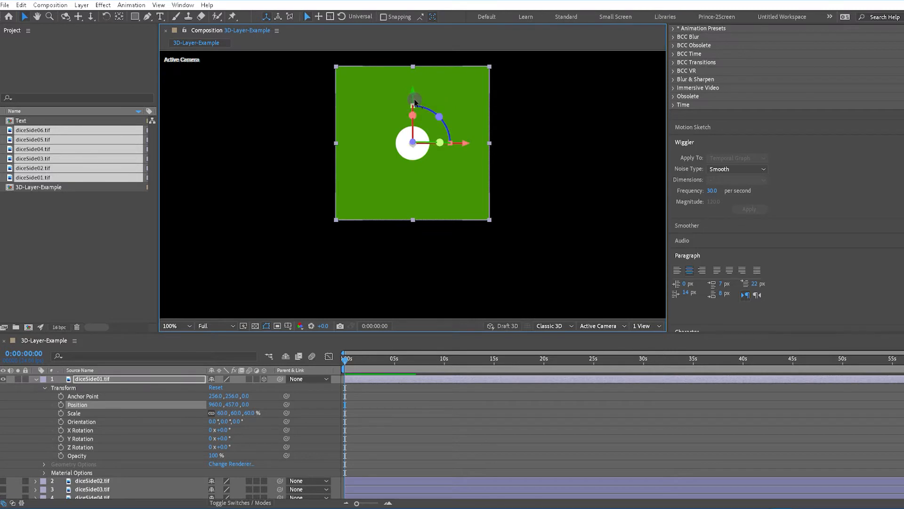
key("ctrl+z")
left_click_drag(464, 183, 549, 183)
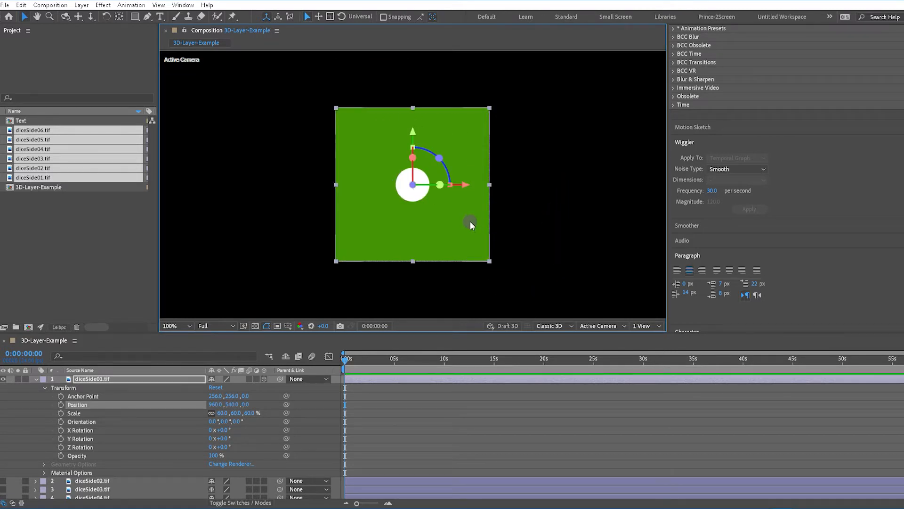
Try scaling diceSide01.tif along X and Y with its gizmo's square handles, undoing each change.
scroll(447, 172, "up", 2)
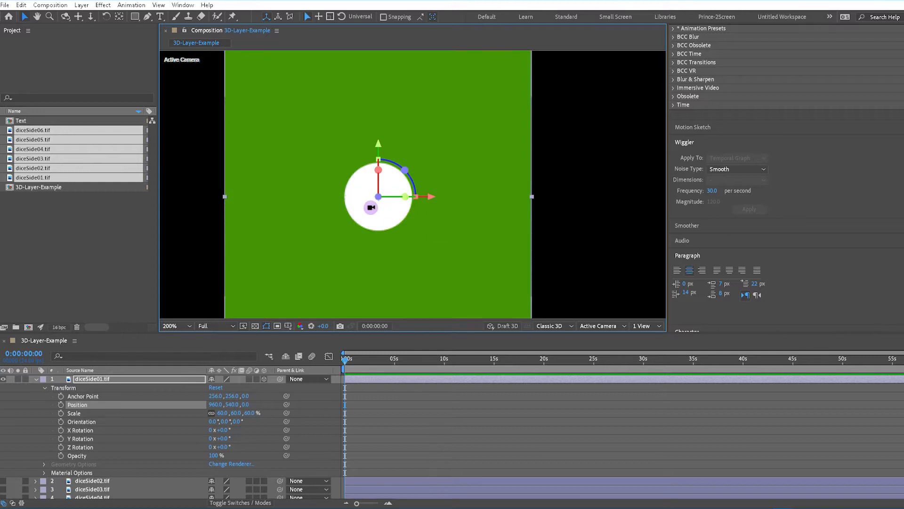
scroll(372, 207, "down", 2)
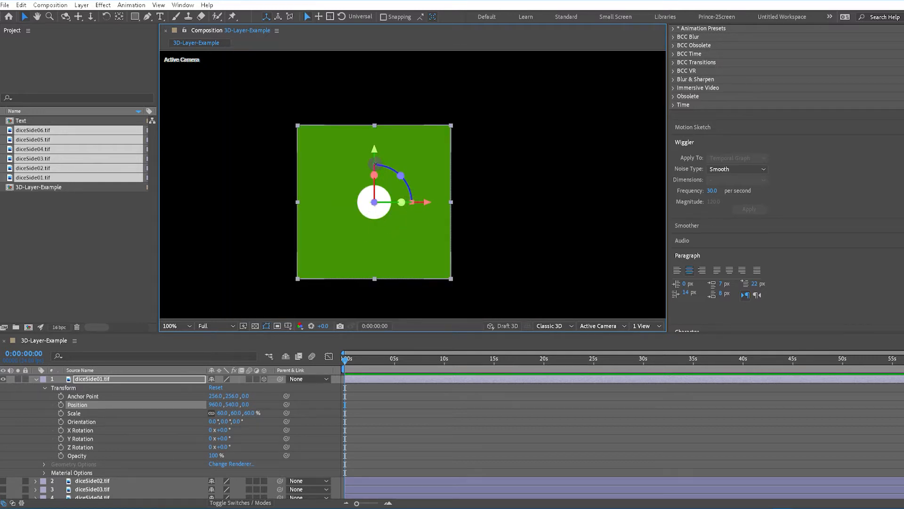
left_click_drag(413, 202, 434, 213)
key("ctrl+z")
left_click_drag(374, 163, 375, 150)
key("ctrl+z")
key("ctrl+z")
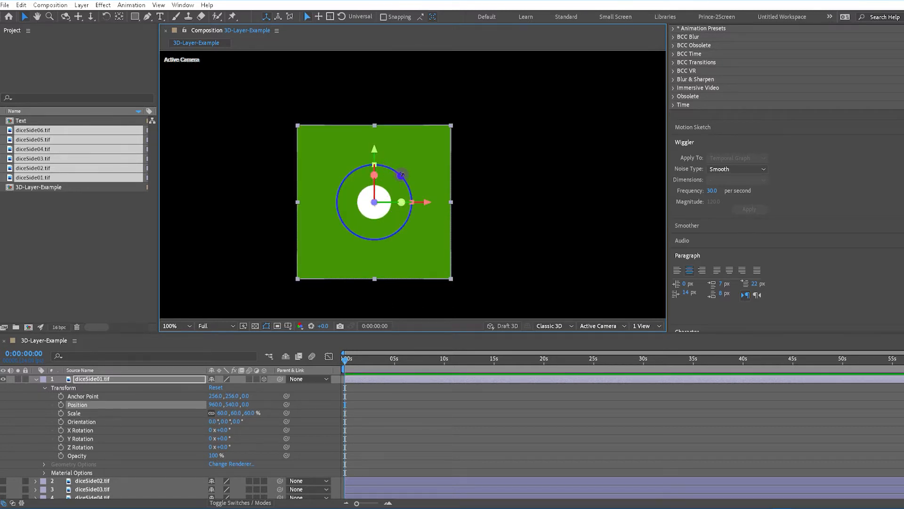
Try rotating diceSide01.tif about the Z and Y axes with its gizmo's round handles, undoing each rotation.
mouse_move(400, 175)
left_mouse_down()
mouse_move(379, 165)
mouse_move(400, 171)
left_mouse_up()
key("ctrl+z")
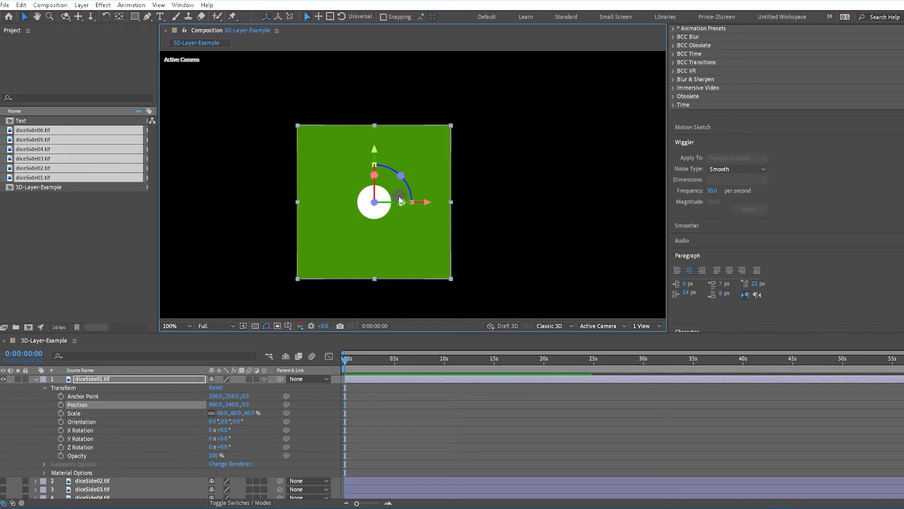
left_click_drag(401, 202, 400, 175)
key("ctrl+z")
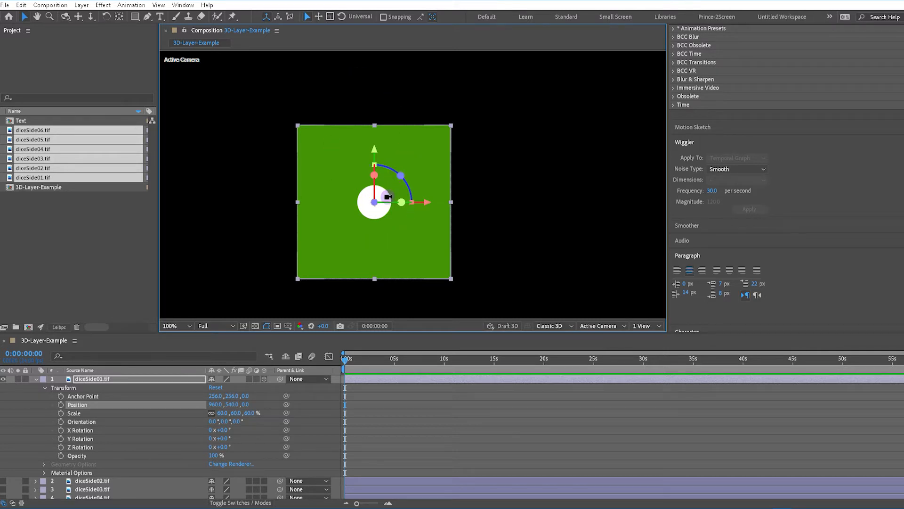
Widen the composition viewer area and switch its layout to 4 Views.
scroll(387, 196, "down", 2)
scroll(388, 196, "down", 1)
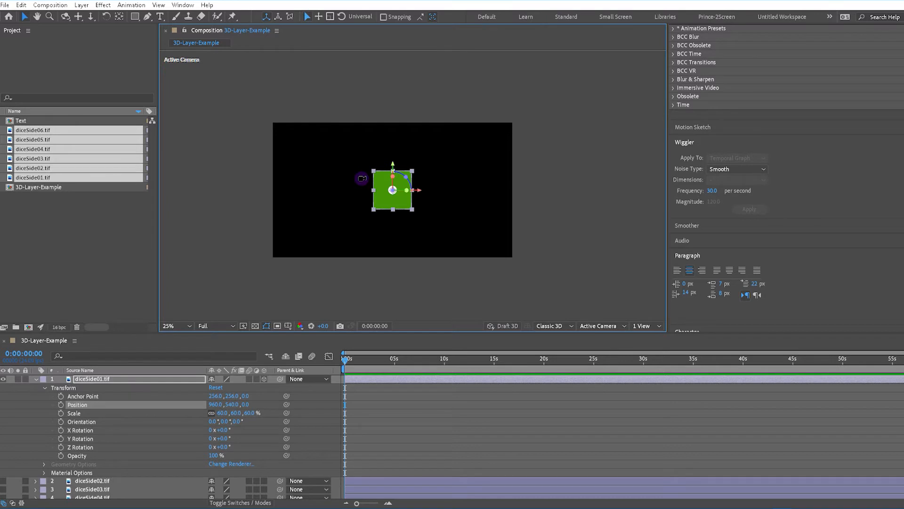
left_click_drag(667, 148, 893, 147)
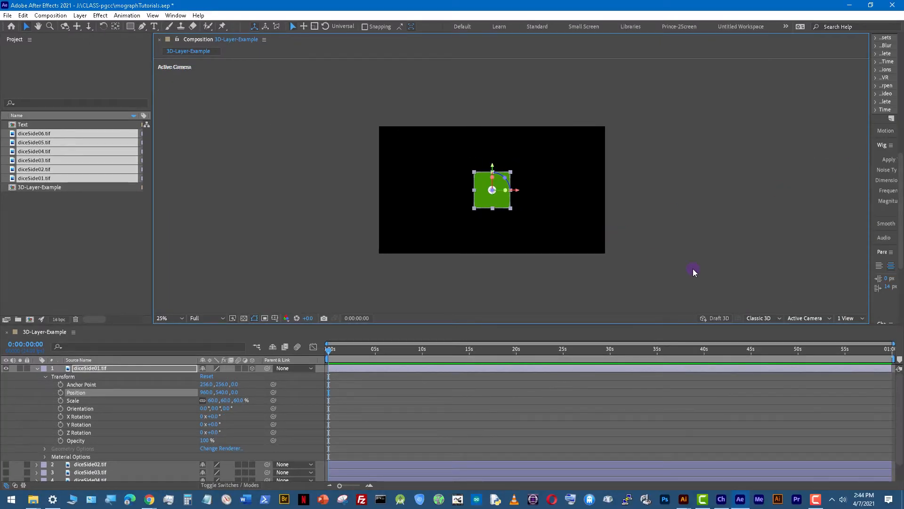
left_click(845, 317)
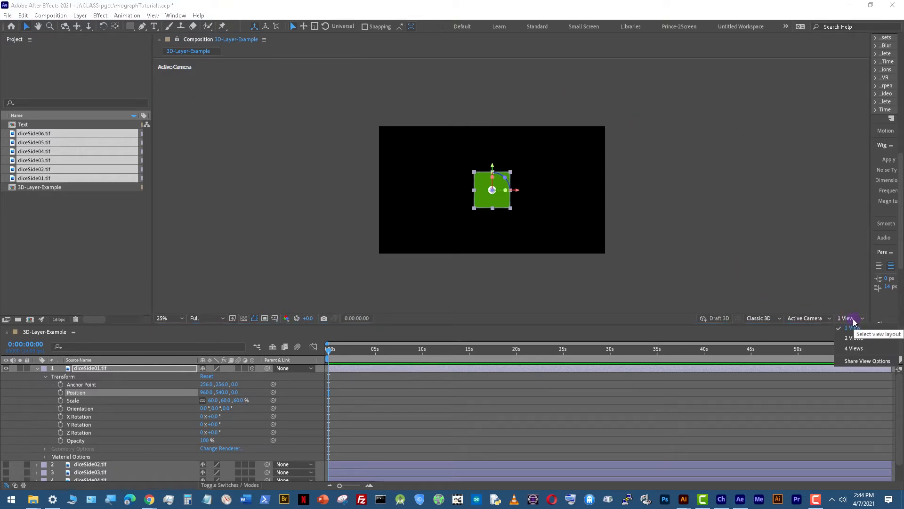
left_click(857, 349)
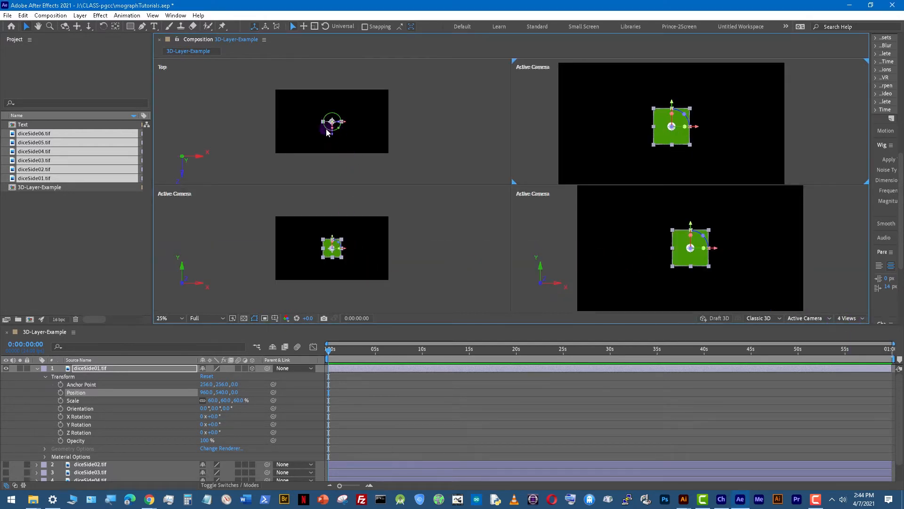
Magnify the Top view to 25% and fit the composition to the currently active Active Camera view.
scroll(326, 126, "up", 2)
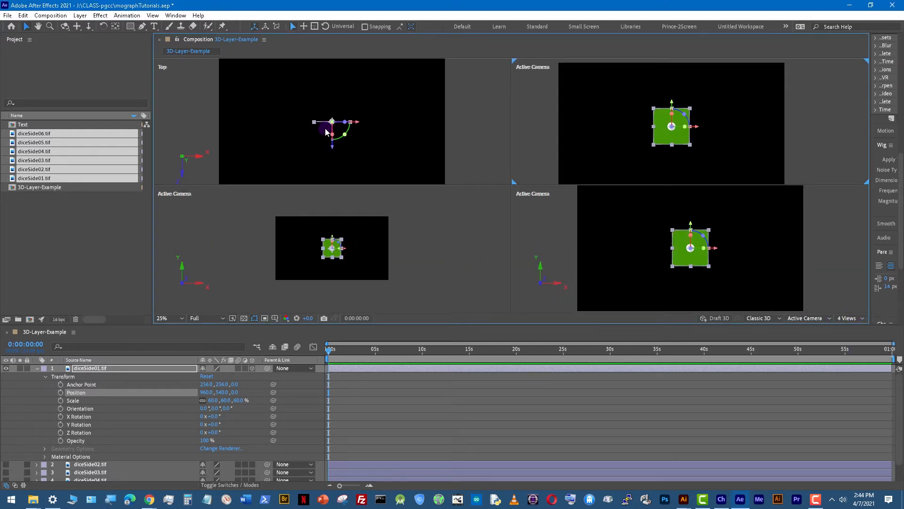
left_click(182, 317)
left_click(168, 163)
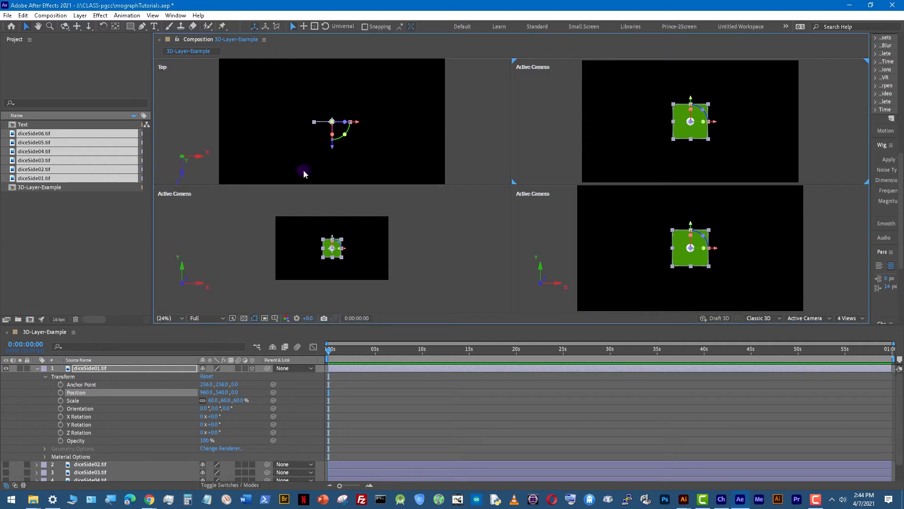
Deselect the diceSide01.tif layer and activate the individual views one after another.
left_click(202, 147)
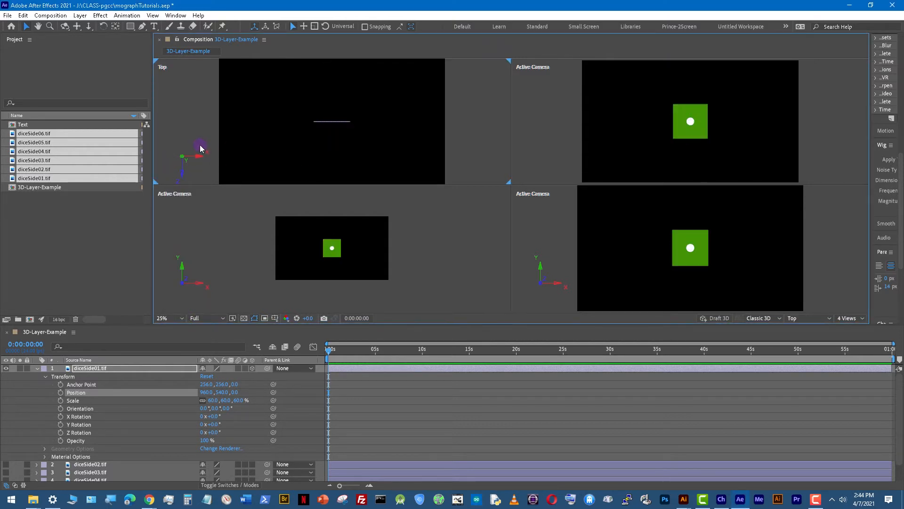
left_click(183, 217)
left_click(185, 121)
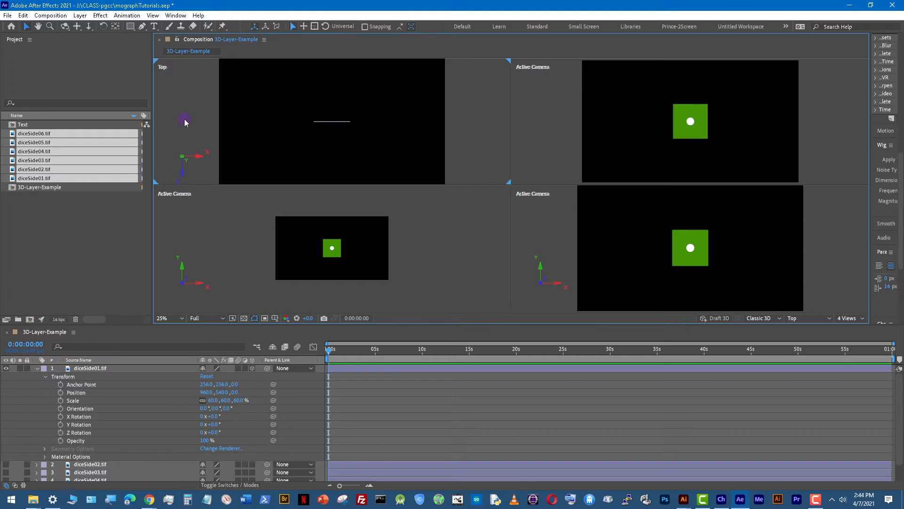
left_click(589, 115)
left_click(528, 228)
Fit the composition in all four views and change two of the Active Camera views to Left and Front.
left_click(172, 206)
left_click(181, 317)
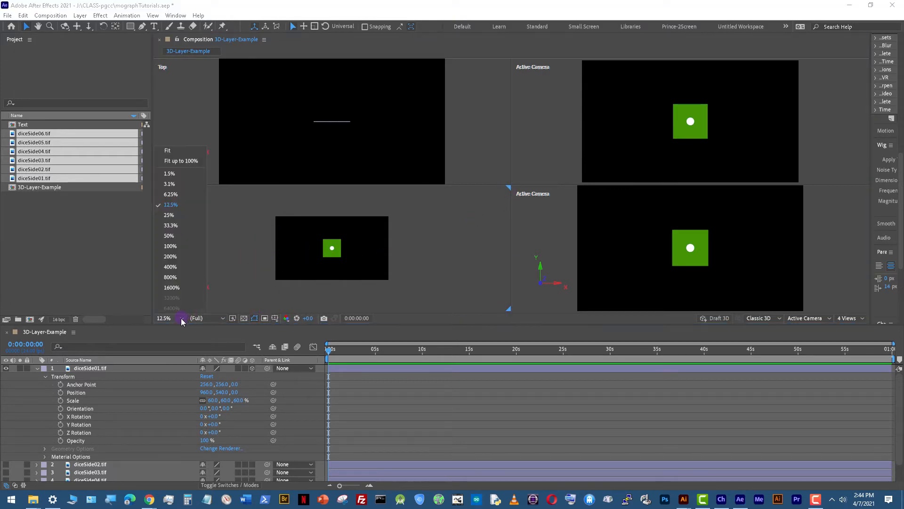
left_click(179, 156)
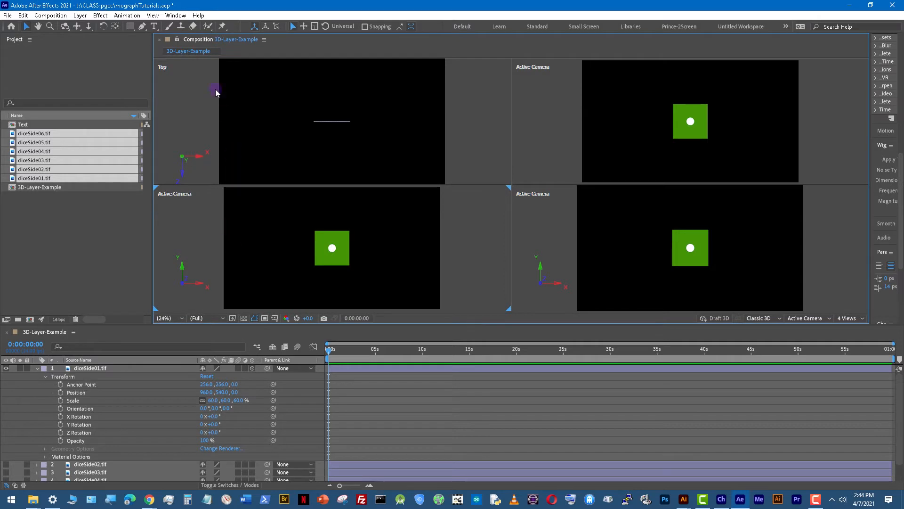
left_click(202, 83)
left_click(182, 317)
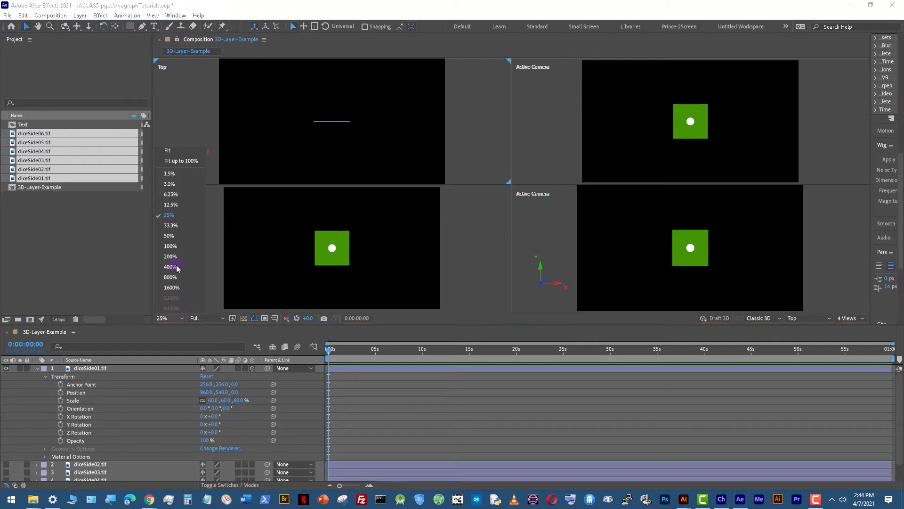
left_click(167, 150)
left_click(598, 147)
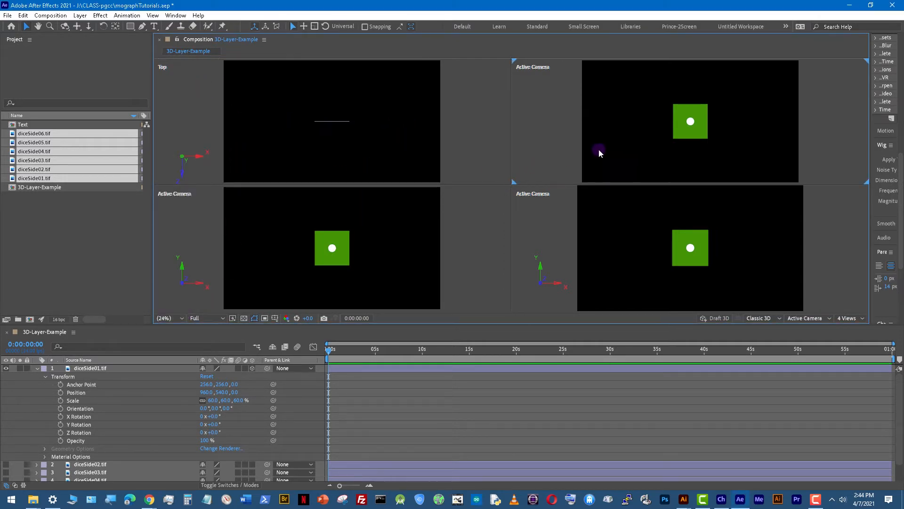
left_click(182, 318)
left_click(176, 151)
left_click(531, 245)
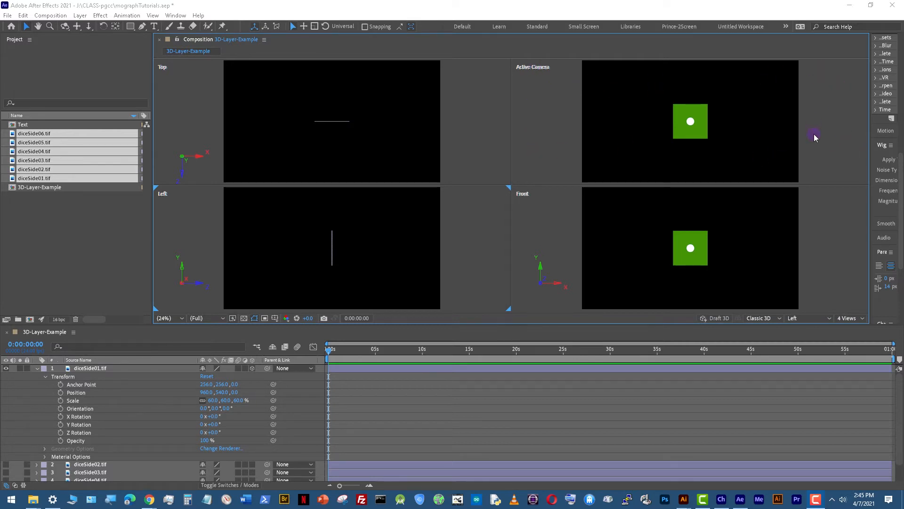
Activate the Active Camera, Front and Left views in turn and select the dice face in the Front view.
left_click(547, 87)
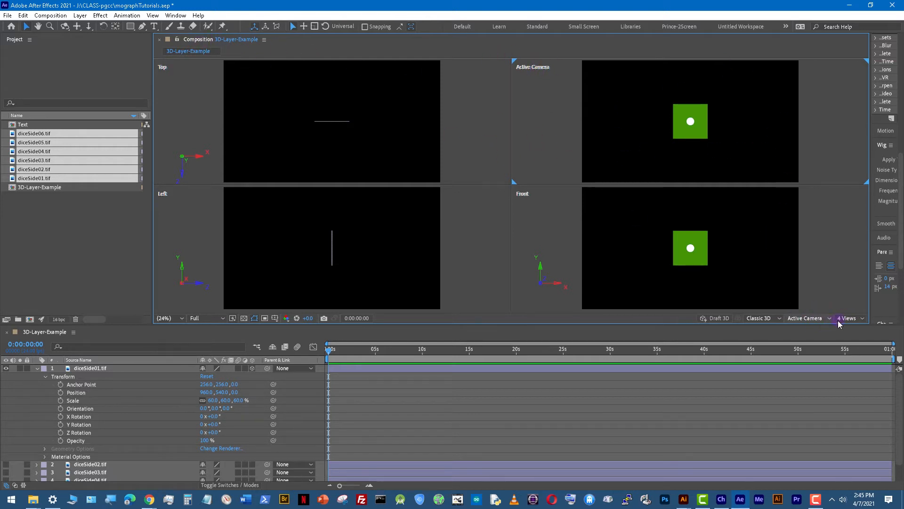
left_click(519, 206)
left_click(215, 225)
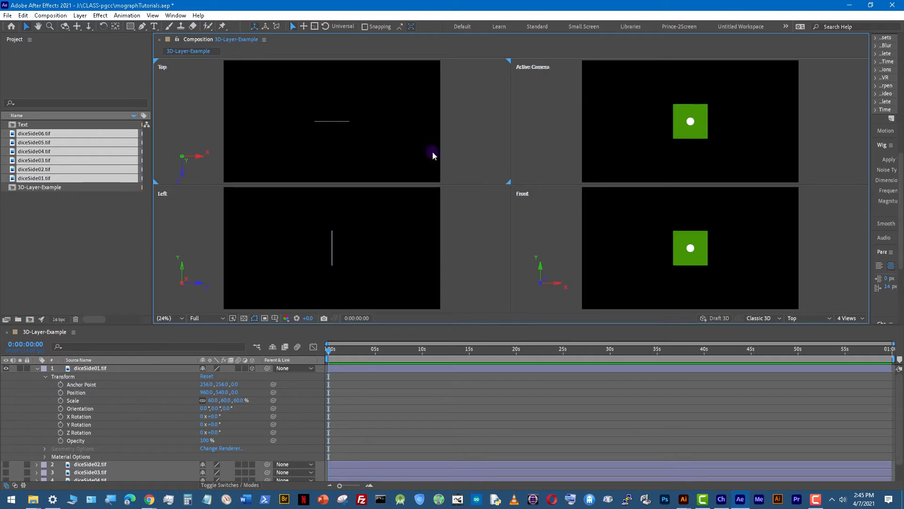
left_click(375, 242)
left_click(693, 255)
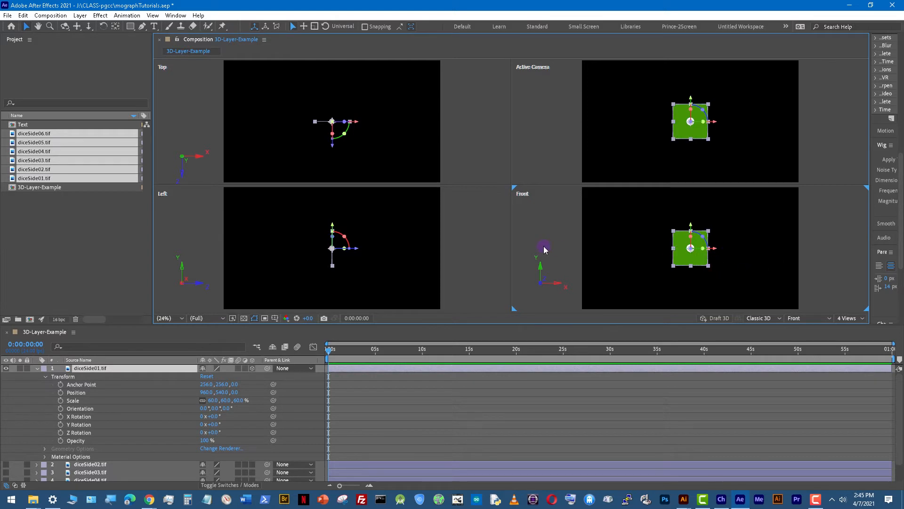
left_click(544, 247)
left_click(689, 248)
Try rotating diceSide01.tif about Y with its Orientation value, reset that value to 0°, and deselect the layer.
left_click_drag(217, 416, 305, 403)
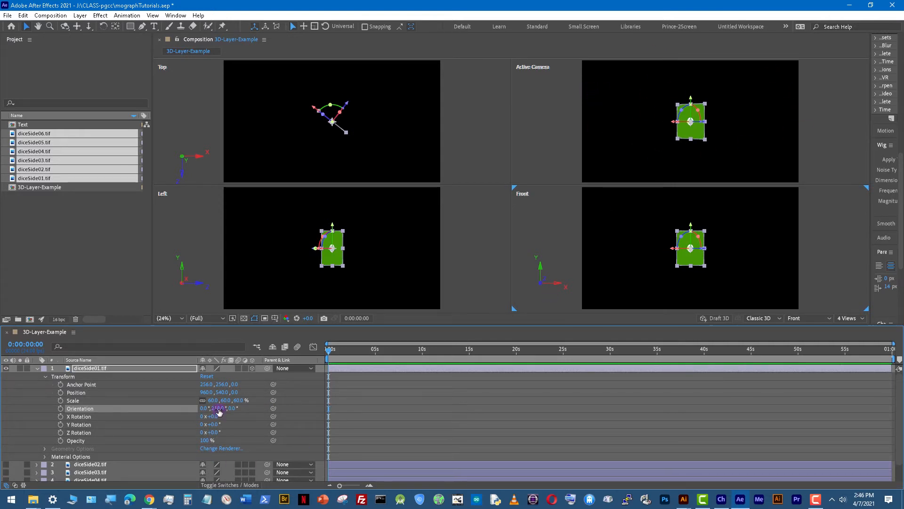
mouse_move(219, 412)
left_mouse_down()
mouse_move(177, 408)
mouse_move(246, 392)
mouse_move(225, 404)
left_mouse_up()
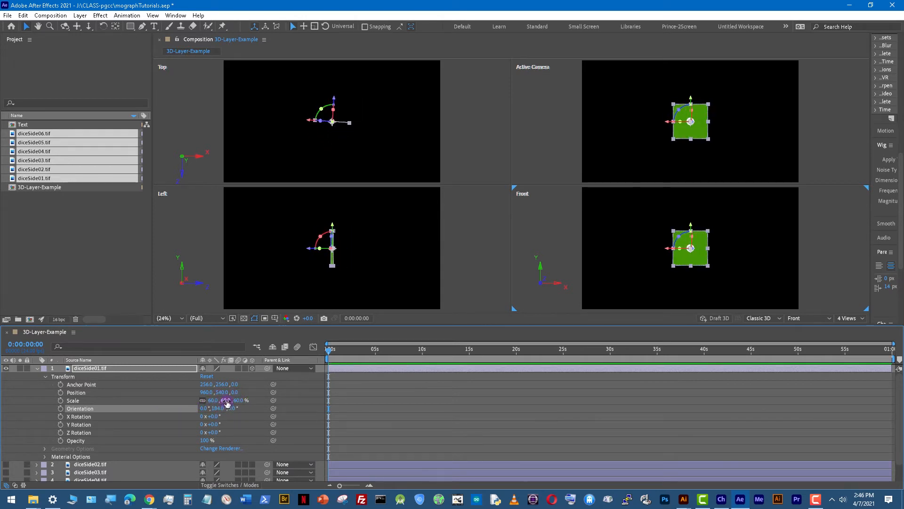
left_click(227, 401)
left_click(217, 407)
type("0")
key("Return")
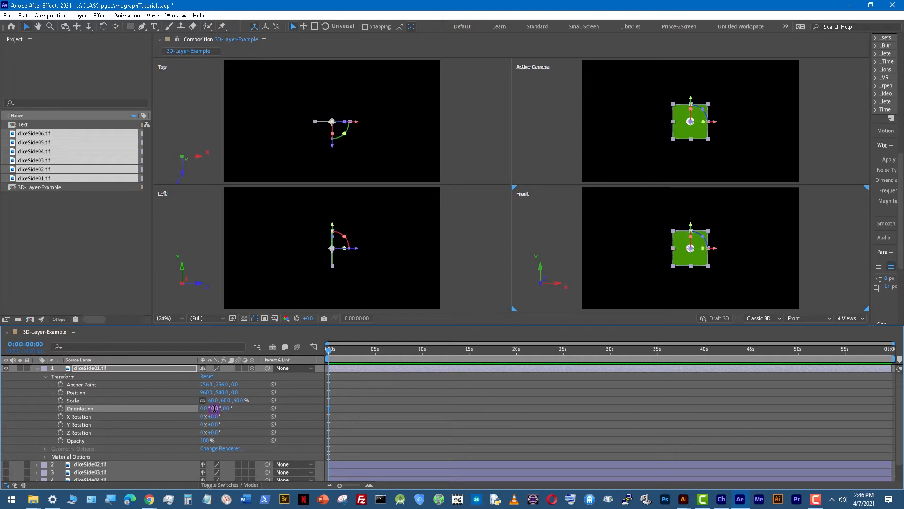
left_click(456, 106)
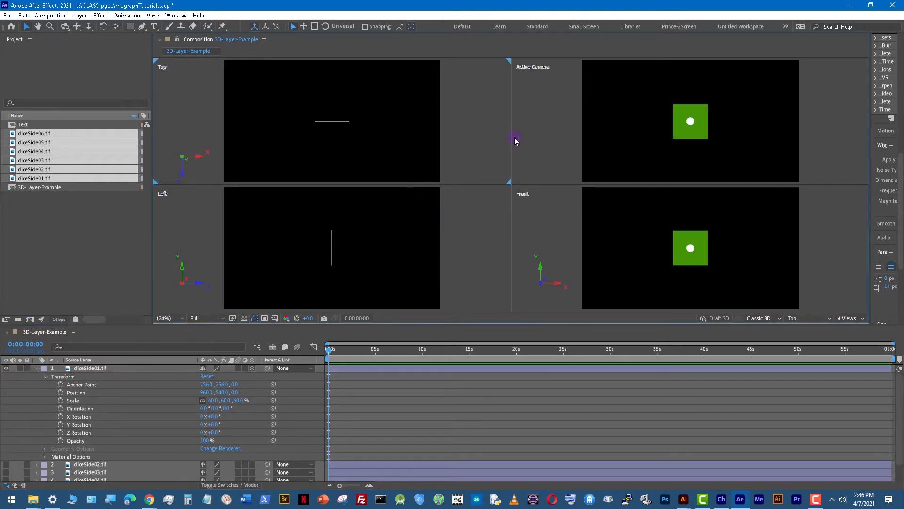
Try moving diceSide01.tif along its X axis in the Active Camera view and undo the move.
left_click(677, 126)
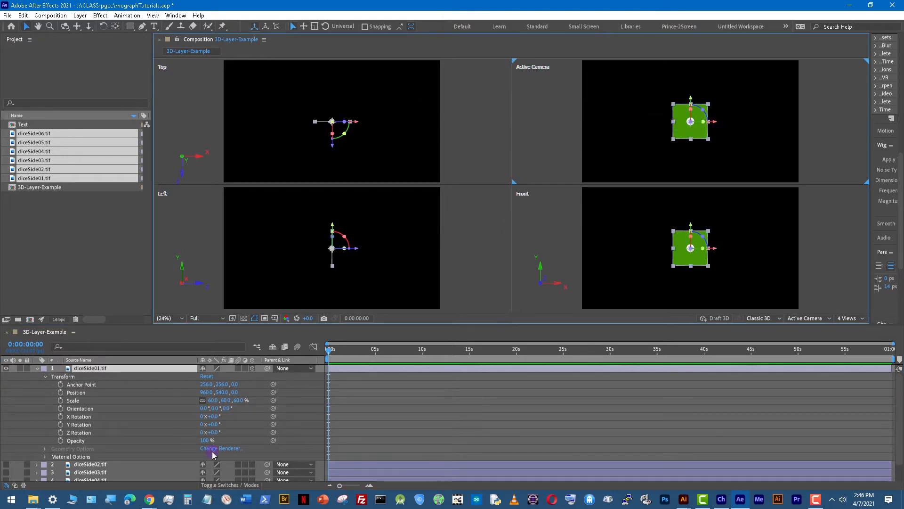
left_click_drag(716, 122, 735, 123)
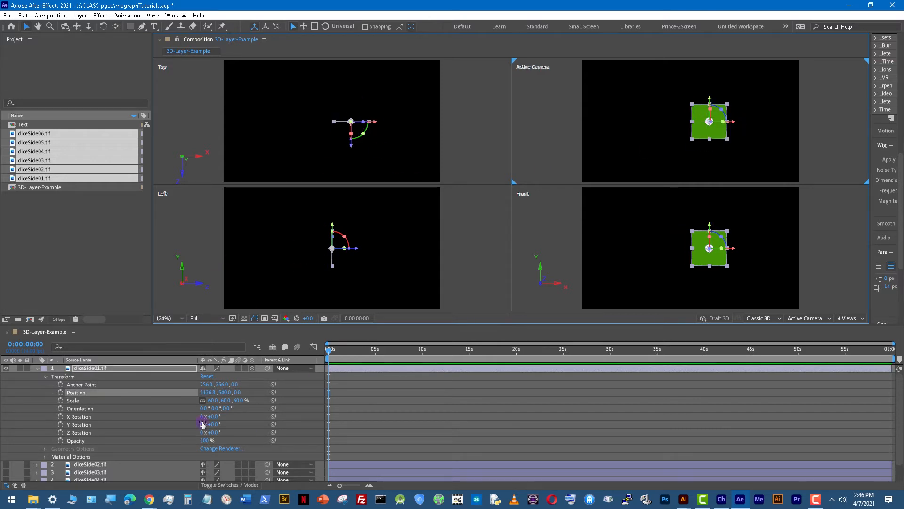
key("ctrl+z")
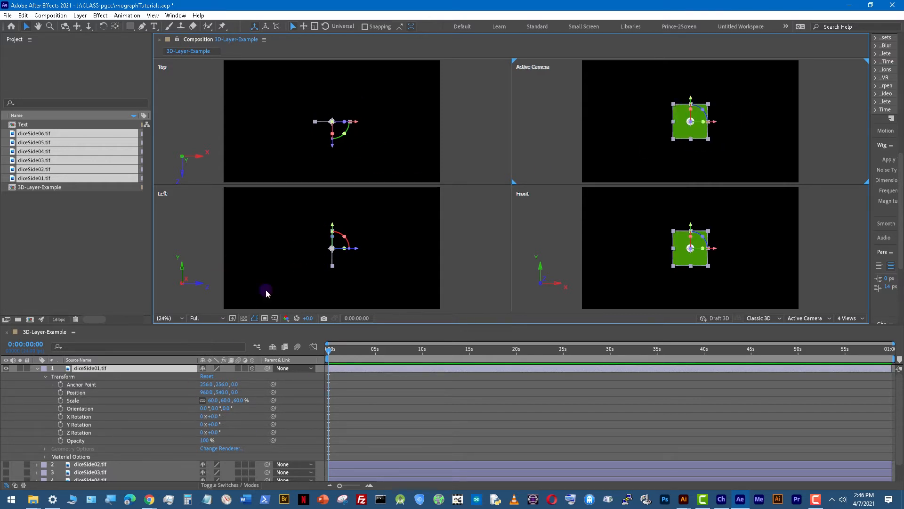
Deselect the dice face and activate the Left, Front, Top and Active Camera views in turn.
left_click(787, 128)
left_click(580, 239)
left_click(458, 239)
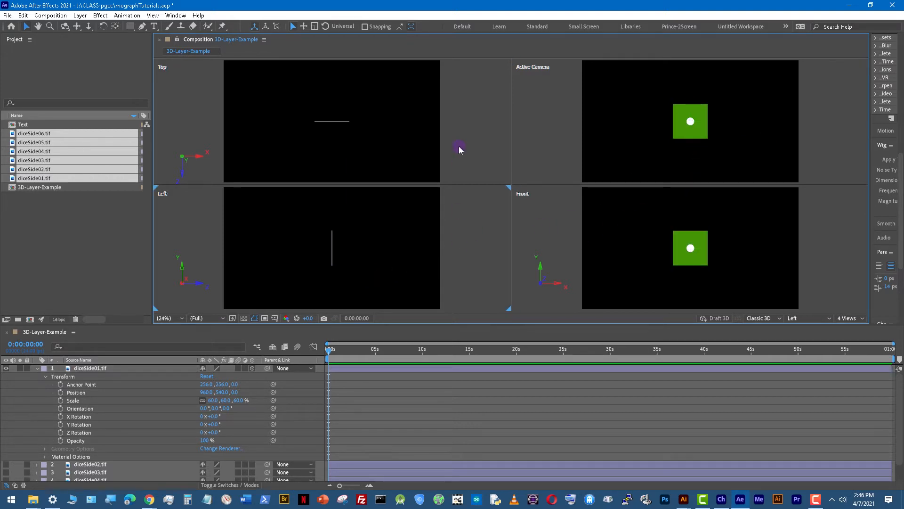
left_click(521, 135)
left_click(527, 230)
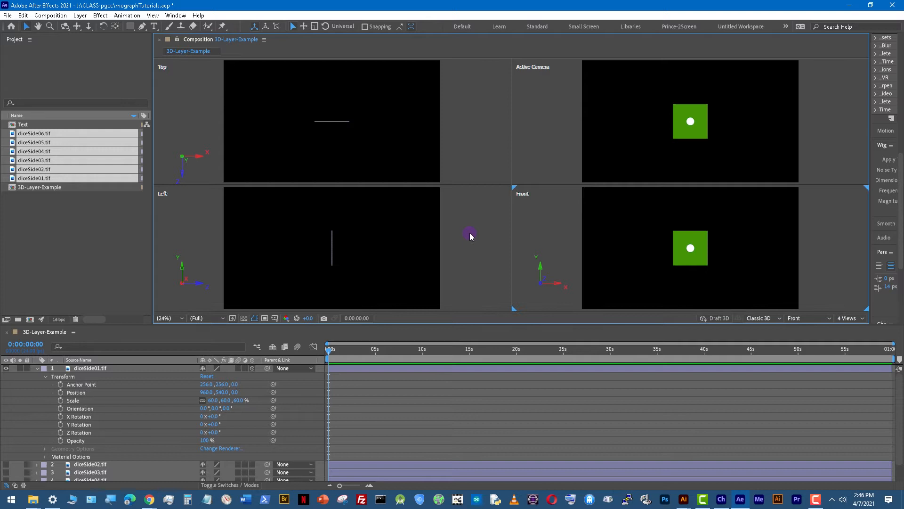
left_click(469, 138)
left_click(524, 126)
left_click(547, 224)
left_click(527, 156)
left_click(539, 214)
left_click(547, 163)
left_click(717, 133)
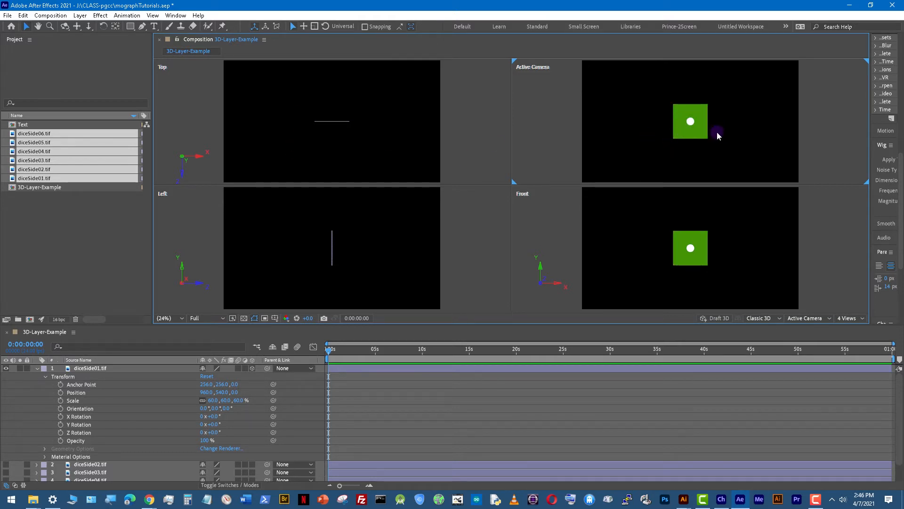
Make the diceSide02.tif to diceSide06.tif layers 3D and set diceSide01.tif's X position to 683.
left_click(130, 368)
mouse_move(143, 325)
left_mouse_down()
mouse_move(143, 301)
mouse_move(146, 324)
left_mouse_up()
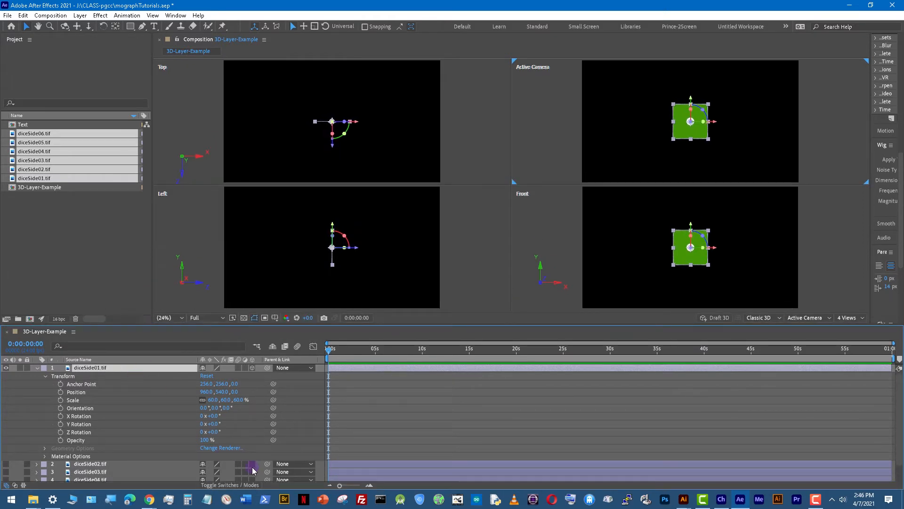
scroll(222, 448, "down", 2)
left_click_drag(253, 445, 253, 477)
scroll(115, 418, "up", 2)
left_click_drag(209, 393, 180, 391)
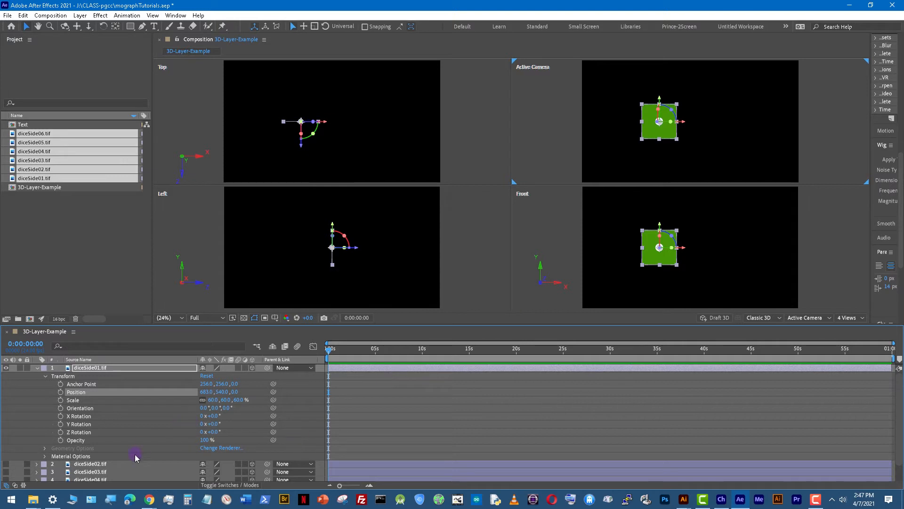
Show the diceSide02.tif layer, expand its transform properties and set its Z position to 236.
left_click(6, 464)
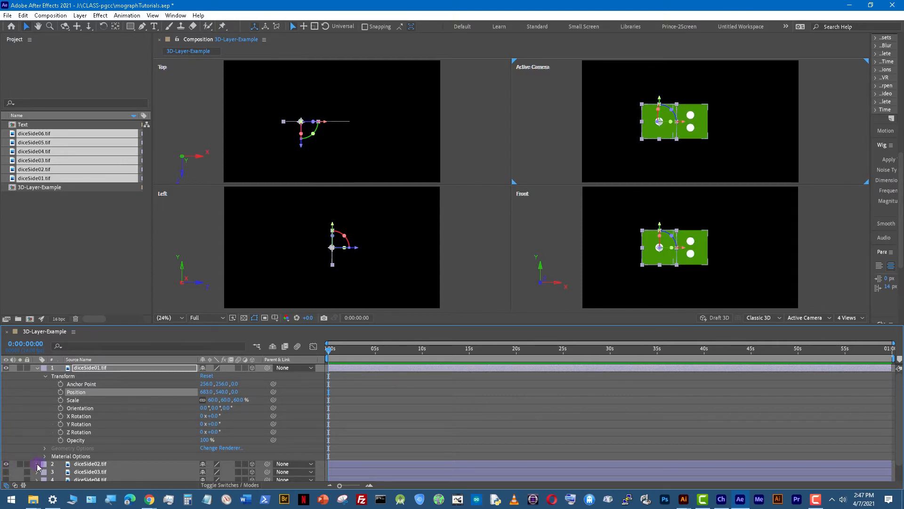
left_click(104, 464)
scroll(102, 461, "down", 1)
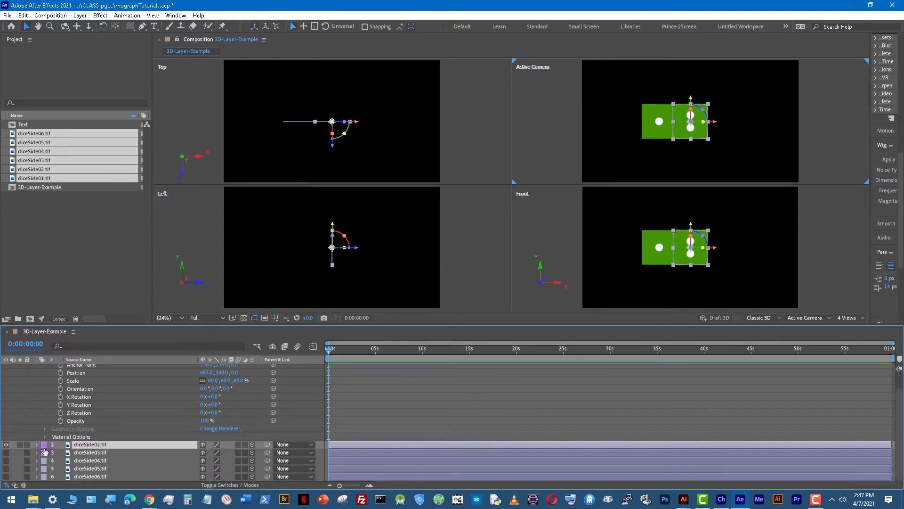
left_click(37, 445)
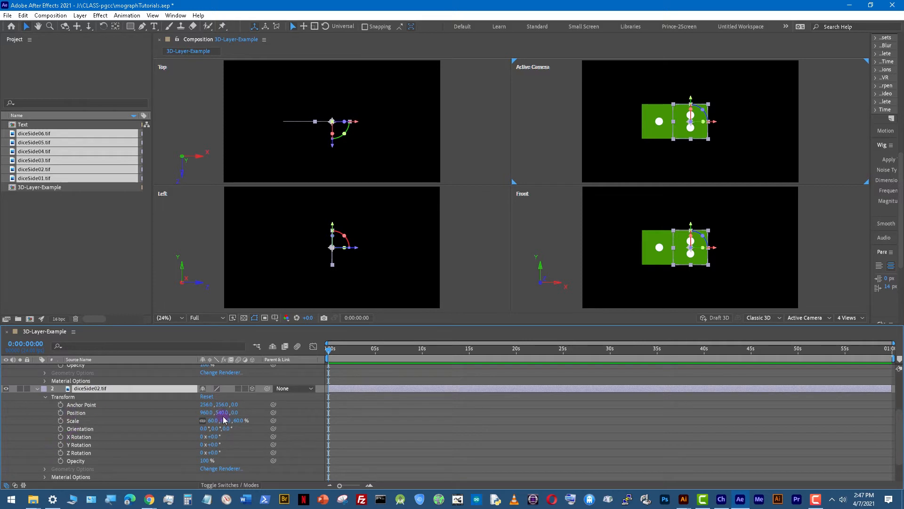
left_click(85, 413)
left_click_drag(237, 414, 350, 408)
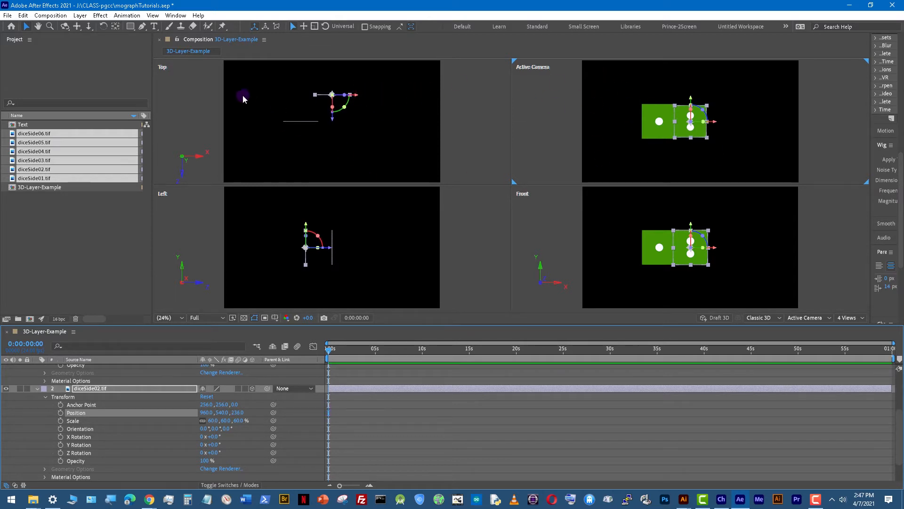
Move diceSide02.tif in the Top view to a Z position of about 265.2 and an X position of about 930.8.
left_click(113, 387)
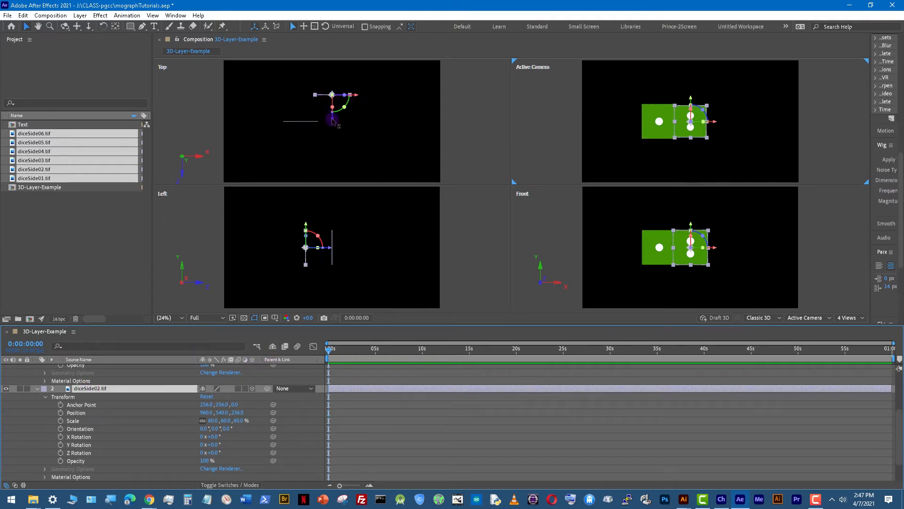
left_click_drag(332, 120, 332, 120)
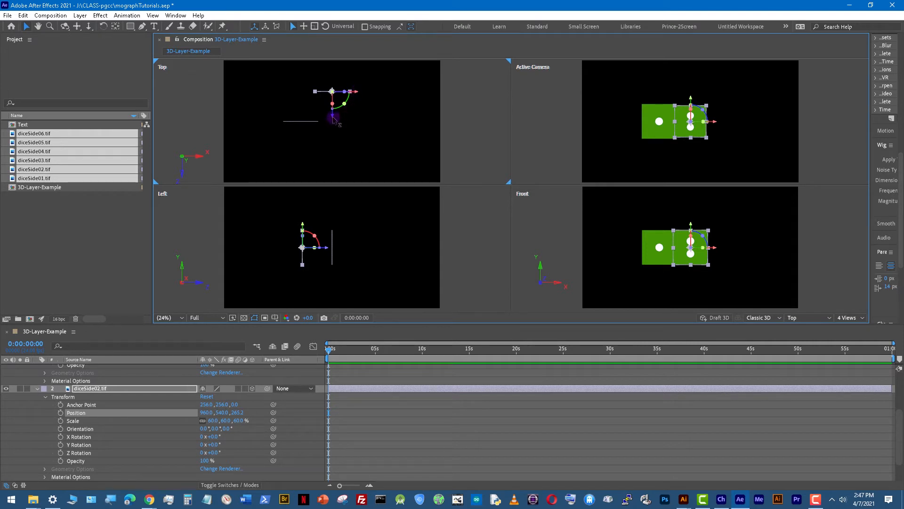
mouse_move(358, 94)
left_mouse_down()
mouse_move(329, 95)
mouse_move(356, 94)
left_mouse_up()
Set diceSide02.tif's X position to 687.8, behind diceSide01.tif, and deselect the layer.
scroll(235, 423, "up", 2)
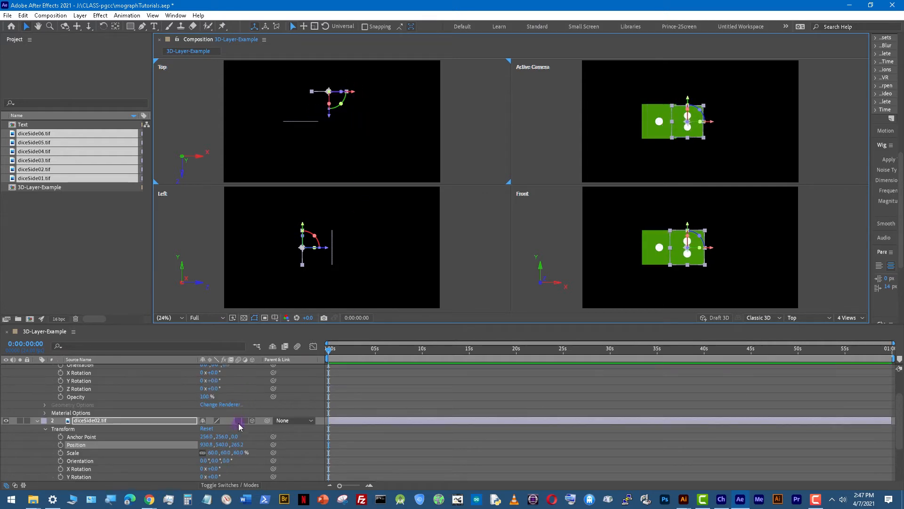
scroll(238, 426, "up", 2)
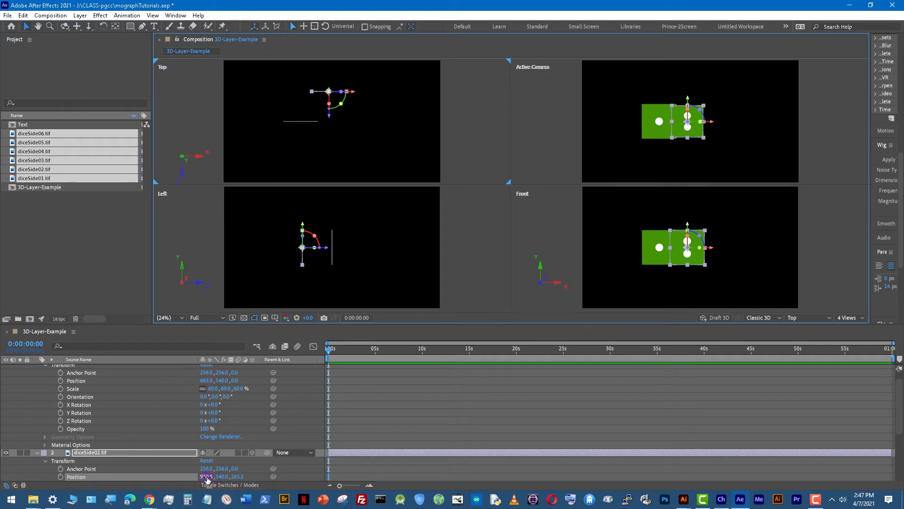
left_click_drag(204, 476, 99, 476)
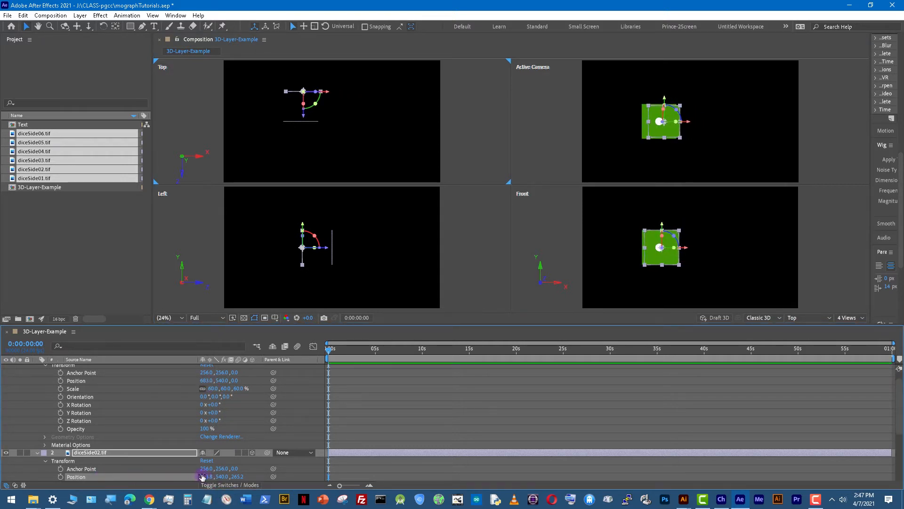
left_click_drag(206, 477, 197, 475)
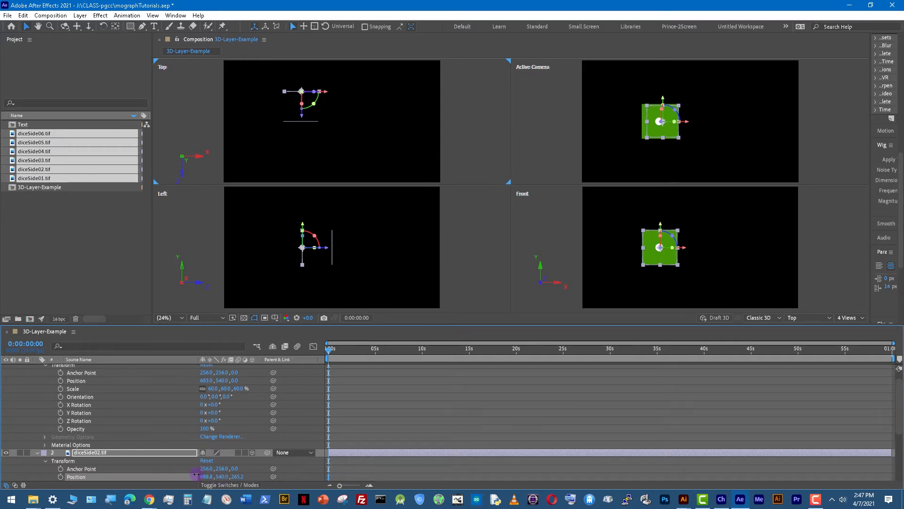
left_click(563, 244)
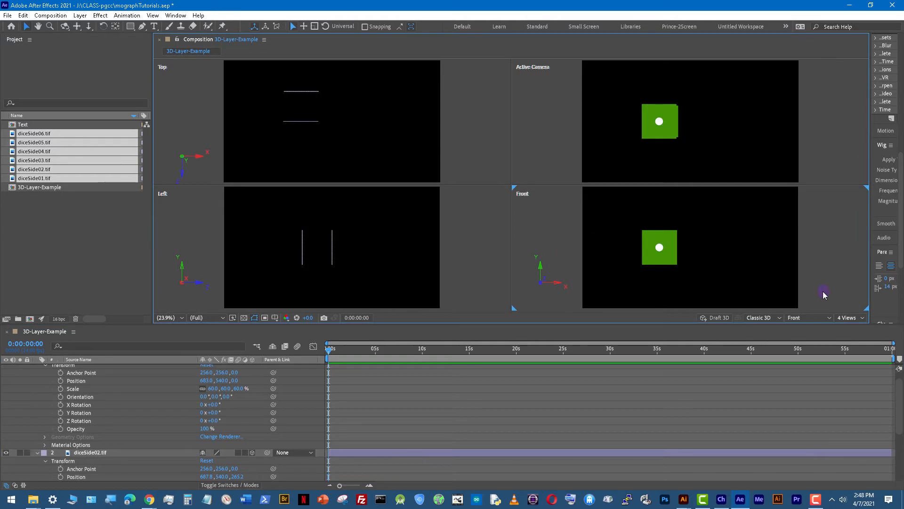
Change the composition from four views to a single view showing Front.
left_click(847, 318)
left_click(847, 337)
left_click(807, 318)
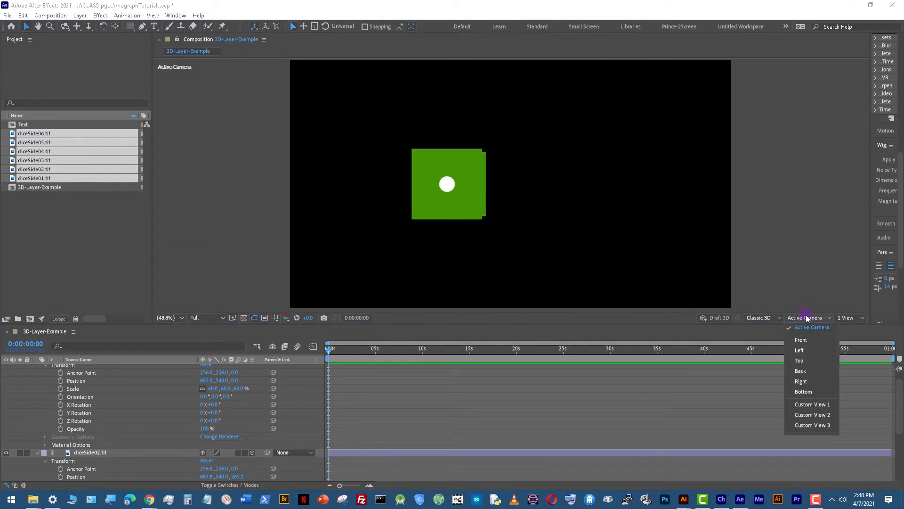
left_click(807, 339)
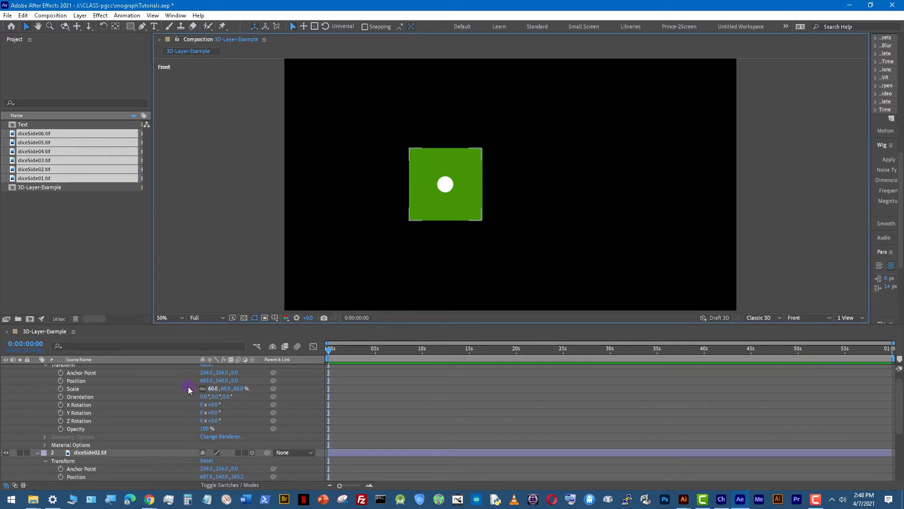
left_click(861, 318)
left_click(806, 318)
left_click(818, 321)
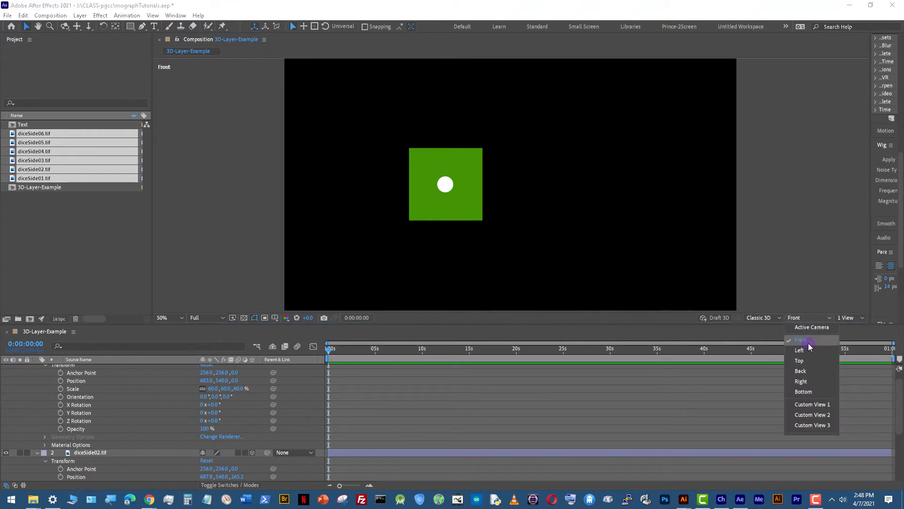
left_click(808, 341)
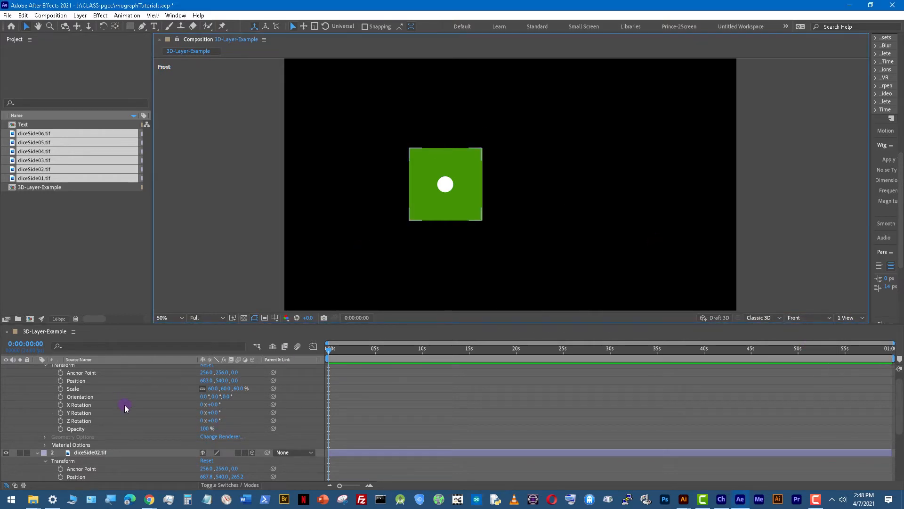
Align diceSide02.tif with diceSide01.tif in the enlarged Front view by setting its X position to 682.8.
scroll(125, 404, "up", 1)
left_click(111, 367)
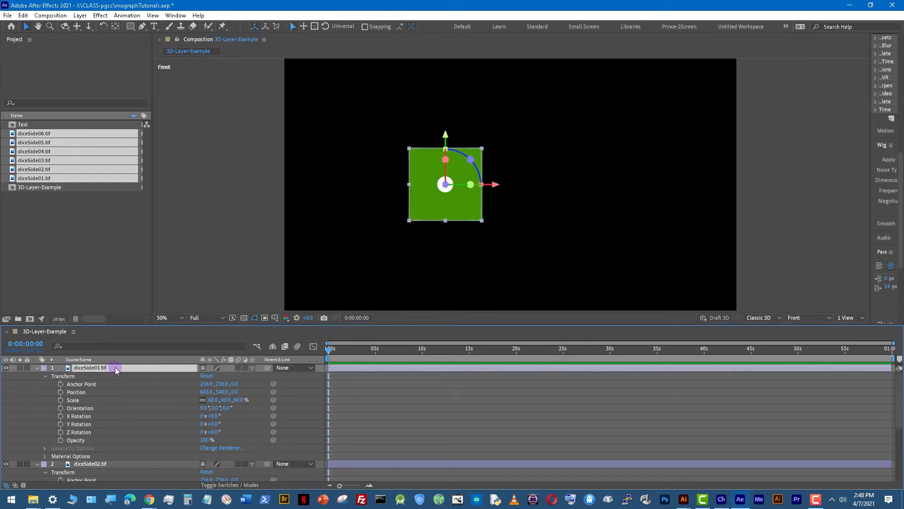
left_click(94, 463)
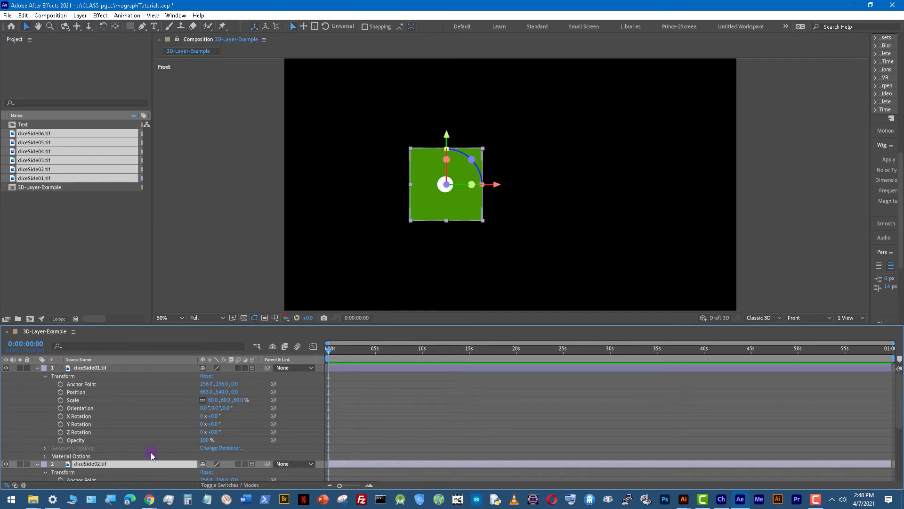
scroll(151, 454, "down", 2)
left_click_drag(207, 423, 204, 424)
scroll(417, 205, "up", 1)
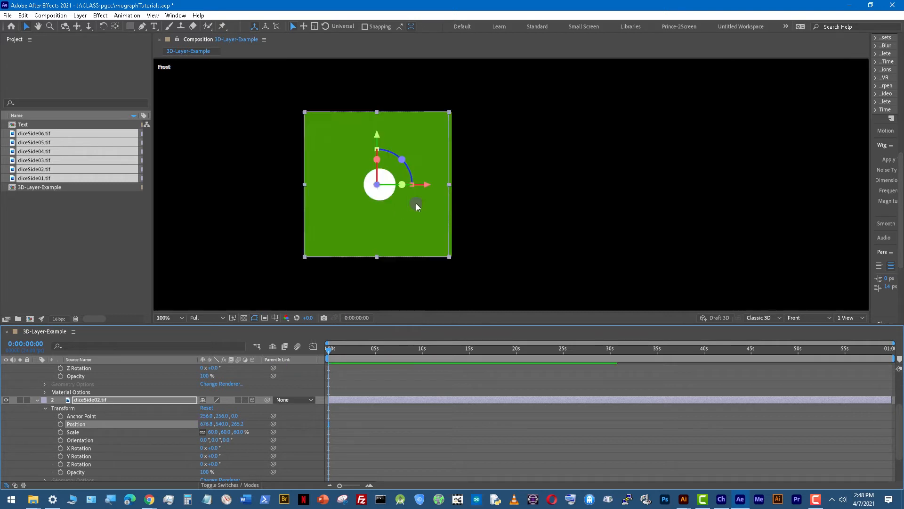
left_click_drag(269, 192, 316, 193)
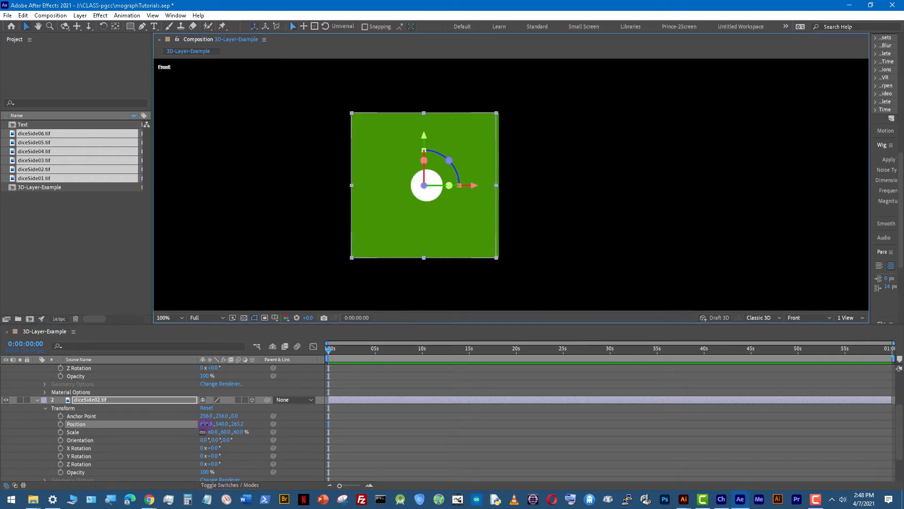
left_click_drag(204, 424, 209, 426)
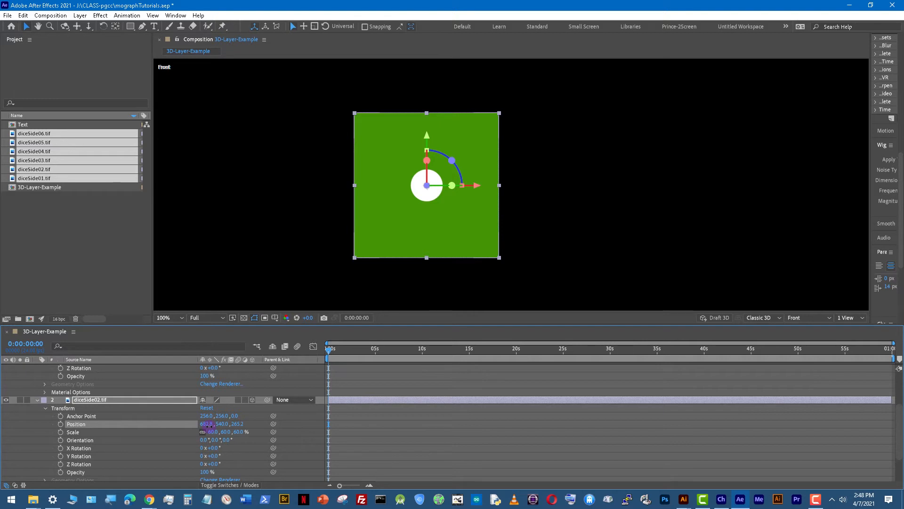
left_click(93, 280)
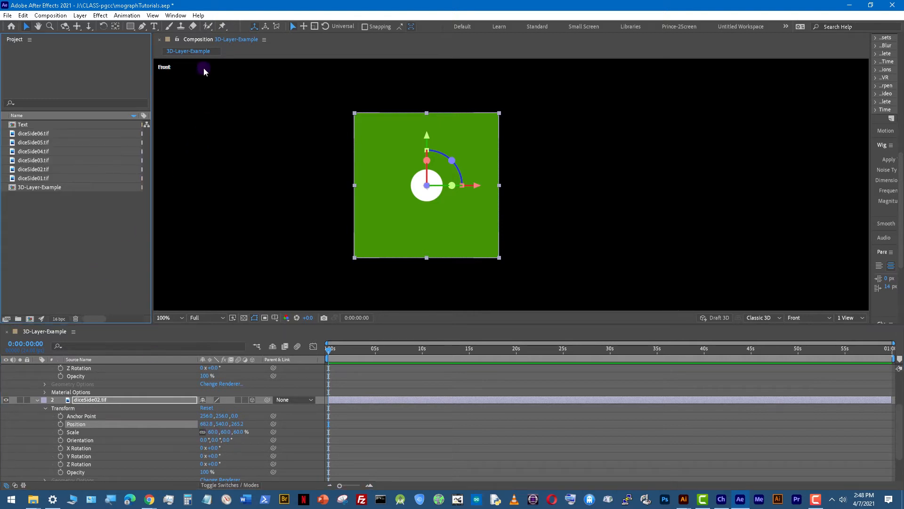
left_click(152, 15)
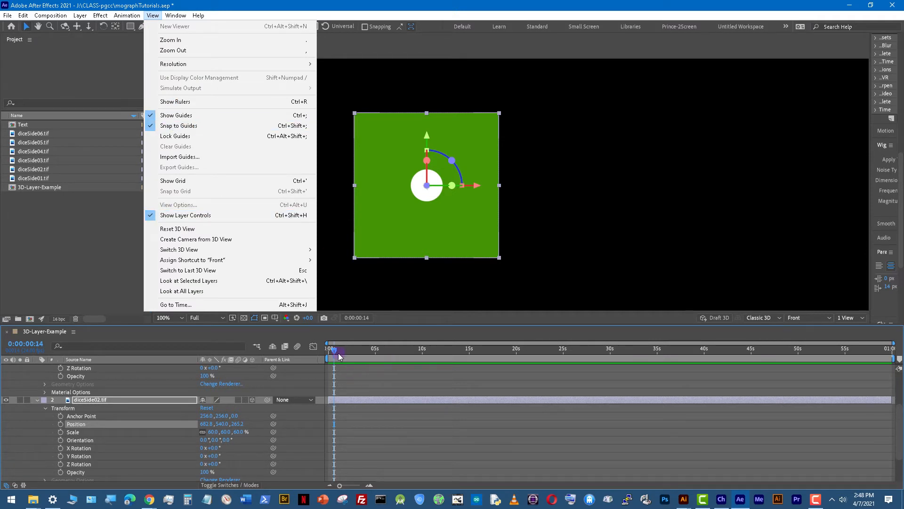
left_click(151, 402)
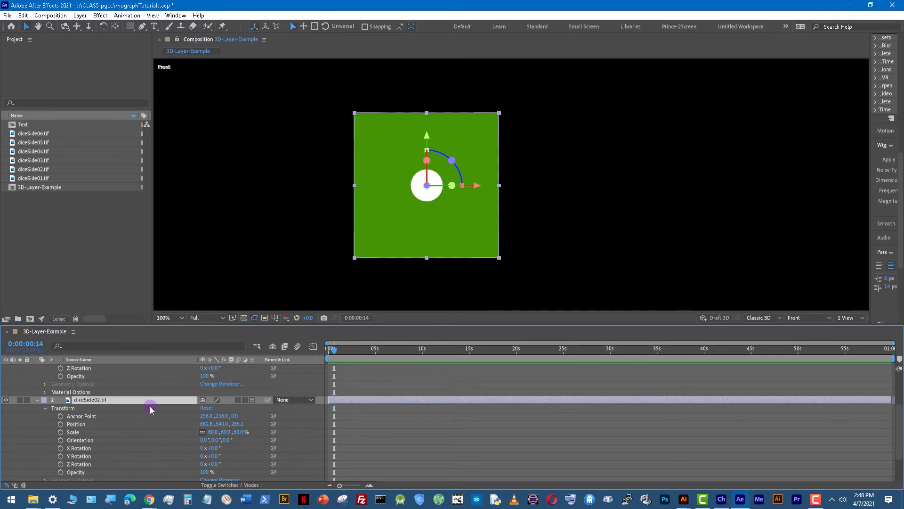
Compare the alignment of diceSide01.tif and diceSide02.tif by selecting each layer and toggling diceSide01.tif's visibility.
scroll(149, 405, "up", 3)
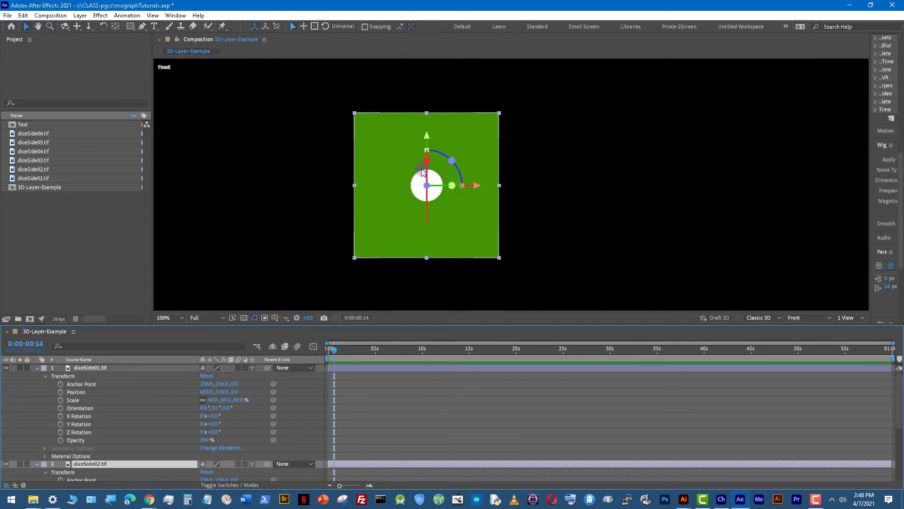
left_click(91, 367)
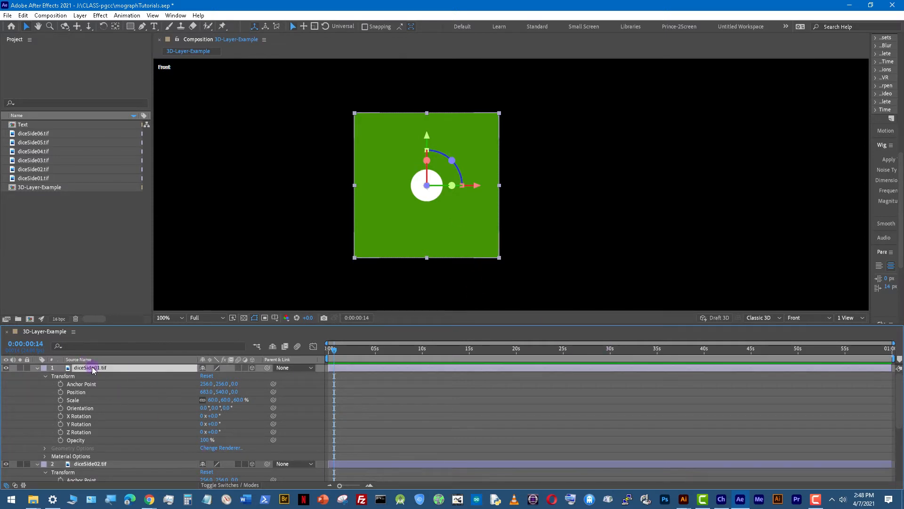
left_click(105, 464)
scroll(105, 447, "down", 1)
scroll(88, 426, "up", 1)
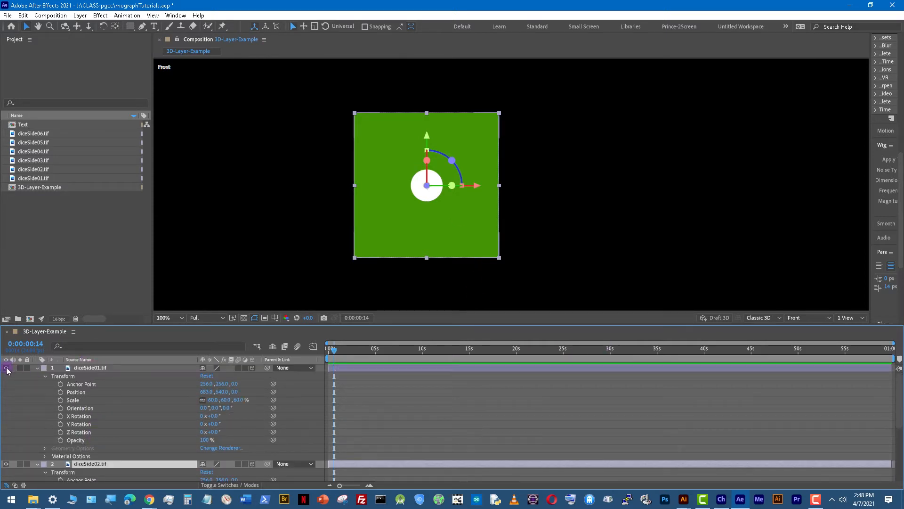
left_click(6, 368)
left_click(6, 369)
left_click(6, 368)
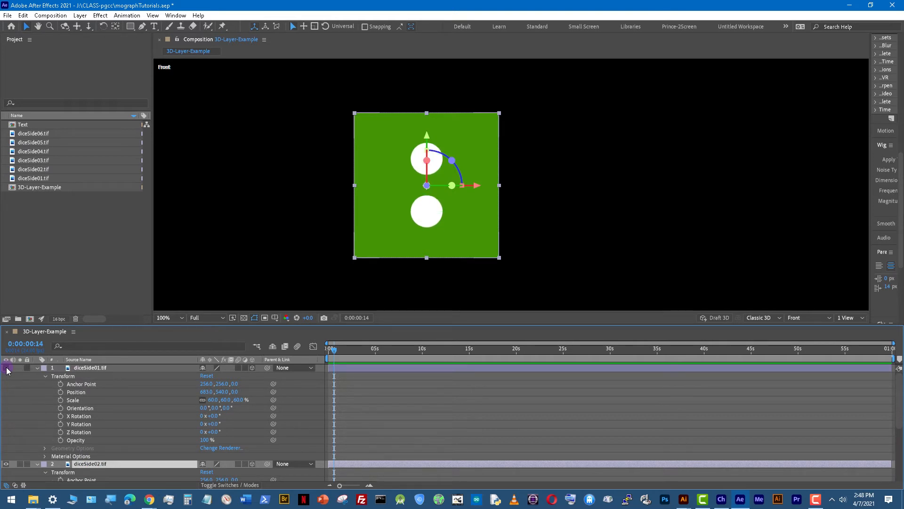
Make diceSide01.tif visible again and change the composition to 4 Views.
left_click(6, 368)
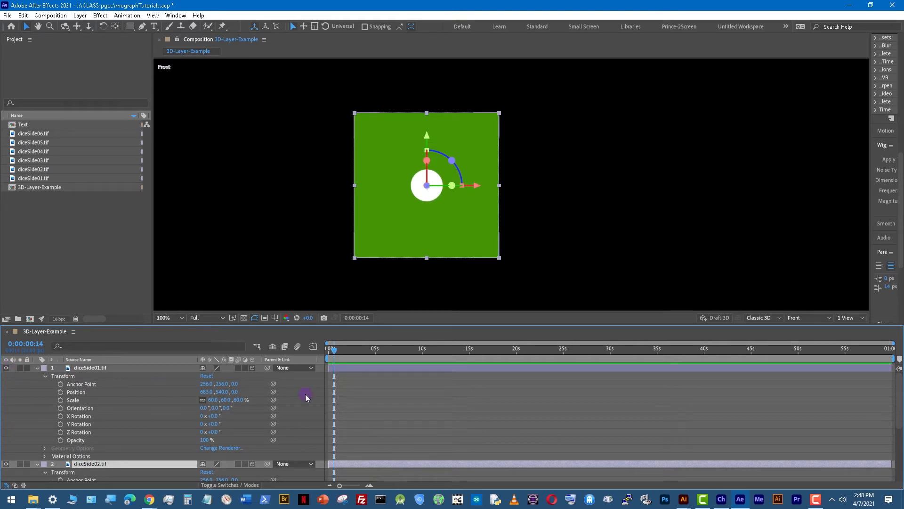
left_click(850, 318)
left_click(857, 354)
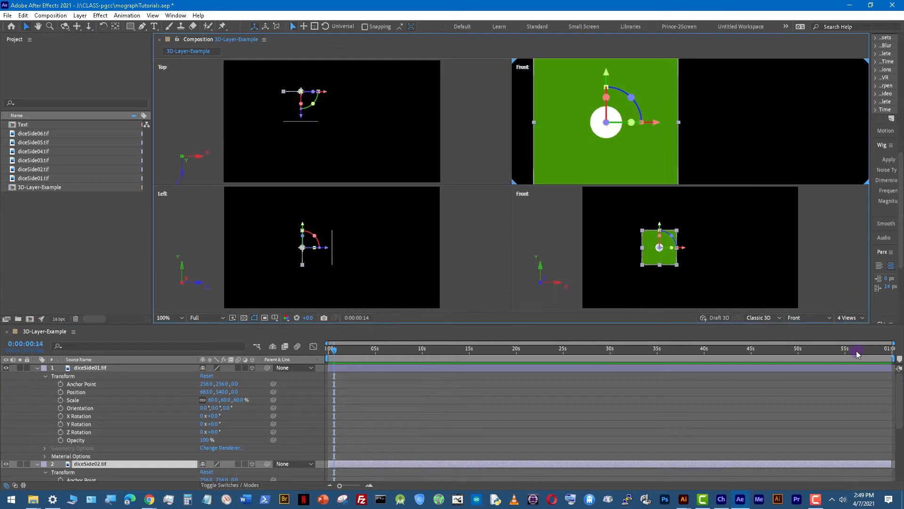
Switch the enlarged Front view to Active Camera and reduce its magnification to 50%.
left_click(807, 316)
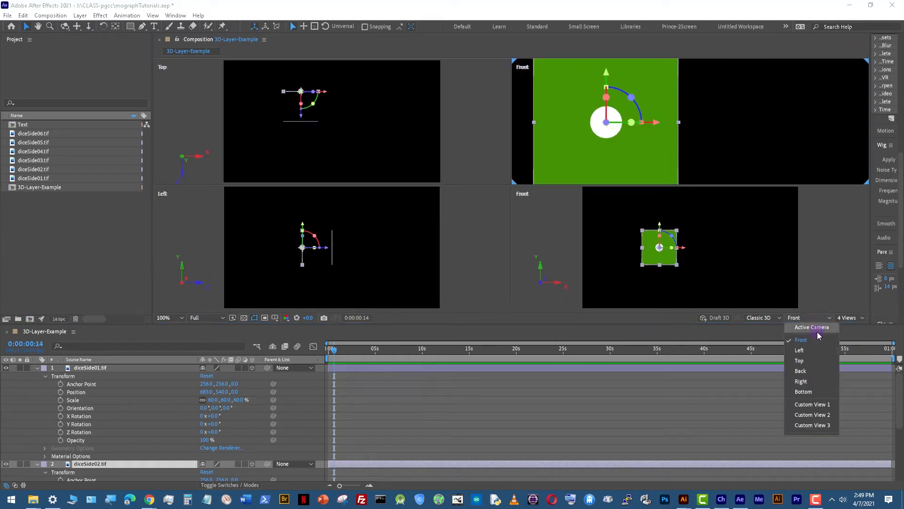
left_click(816, 328)
key("comma")
key("comma")
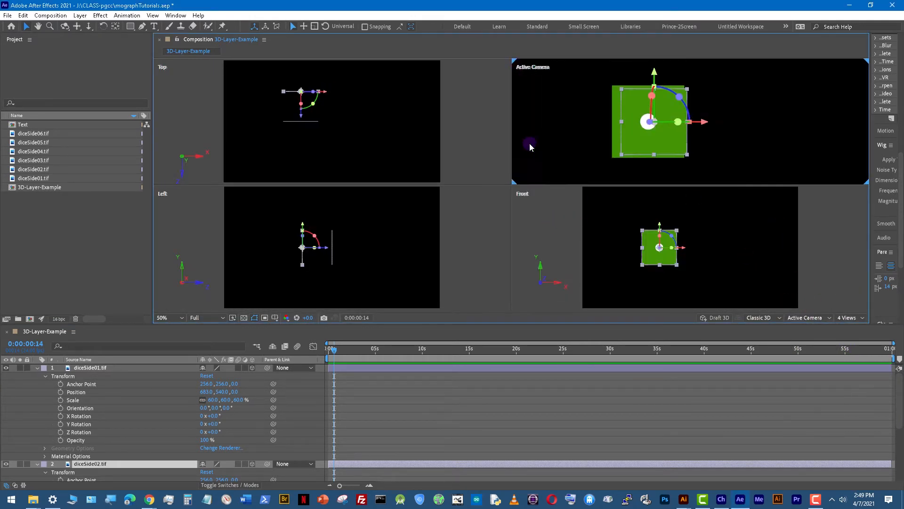
Deselect diceSide02.tif, then make diceSide03.tif visible and expand its Transform properties.
left_click_drag(297, 106, 446, 127)
scroll(341, 134, "up", 2)
left_click(475, 238)
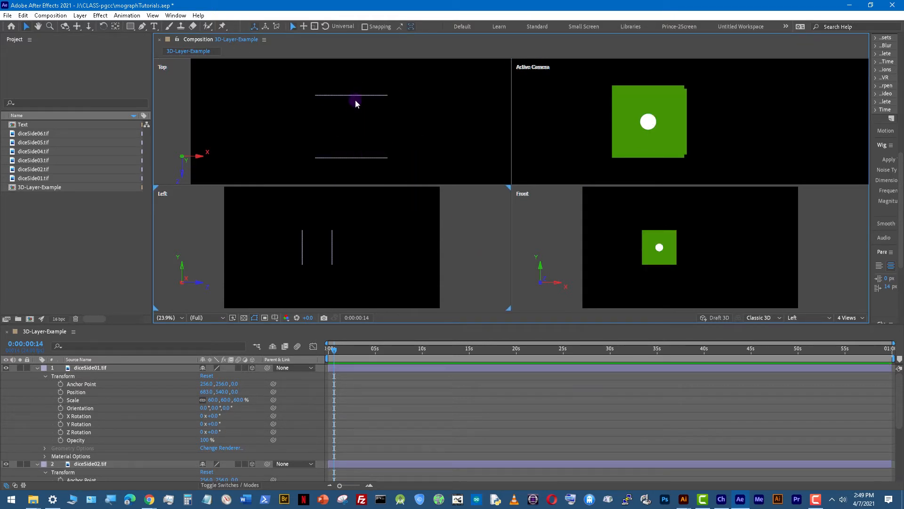
scroll(86, 445, "down", 4)
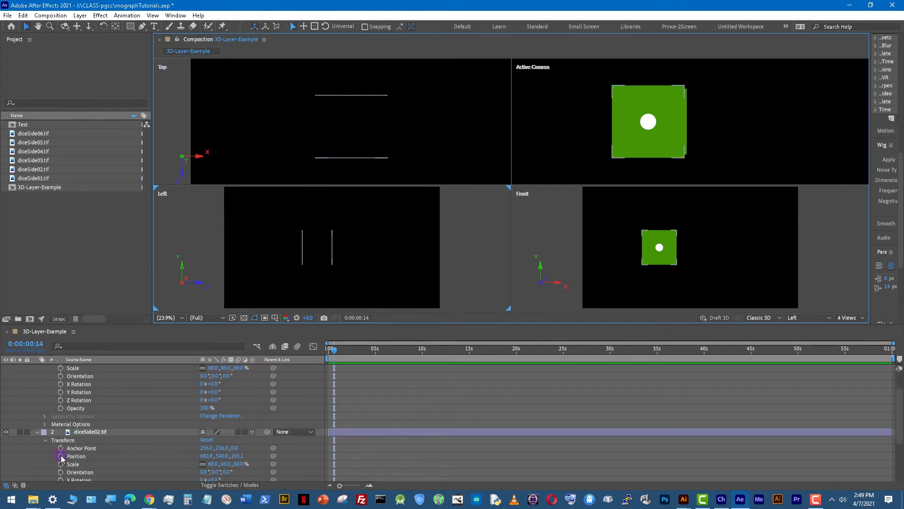
left_click(77, 467)
left_click(6, 464)
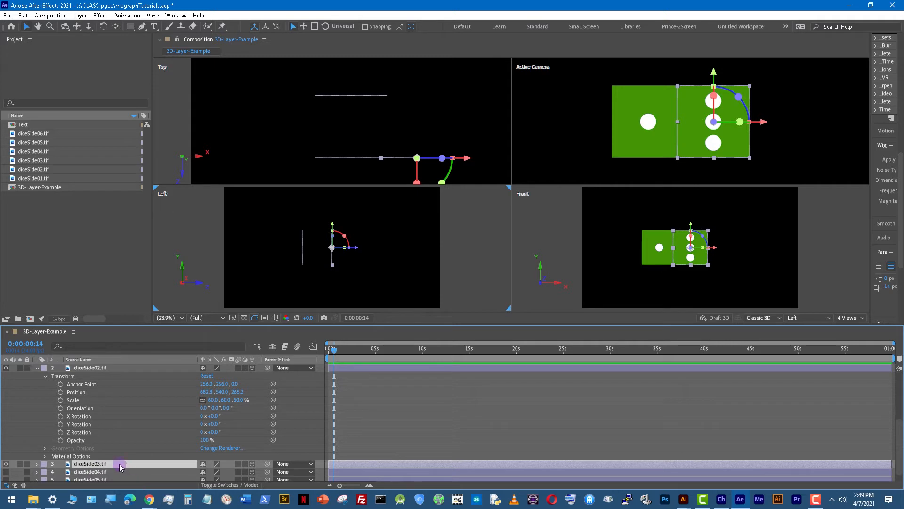
scroll(117, 464, "down", 1)
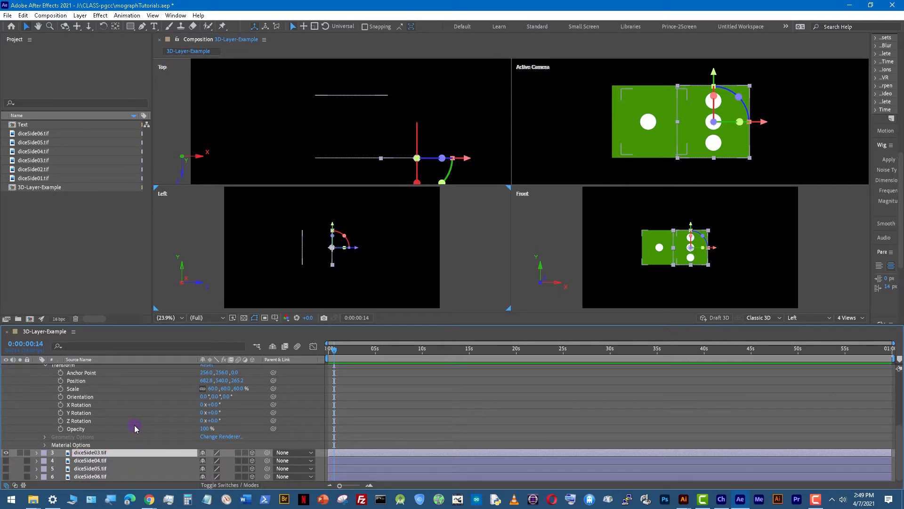
left_click(36, 450)
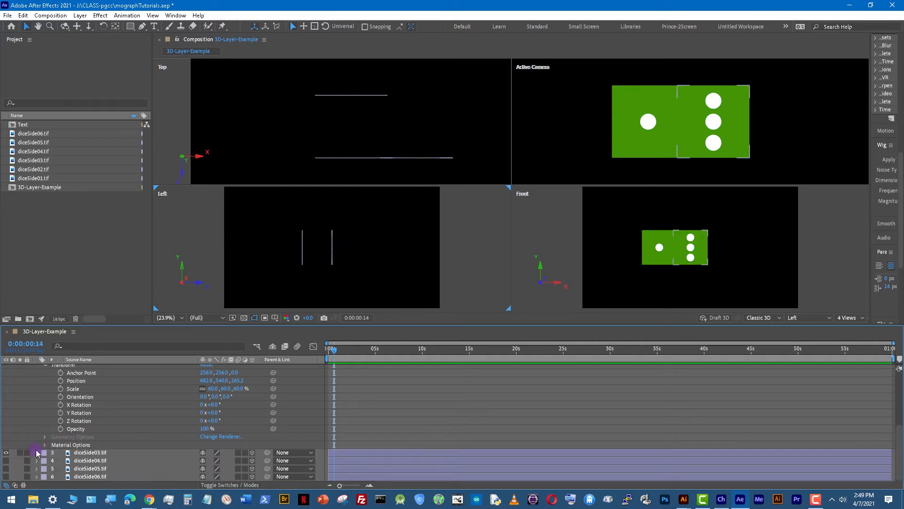
left_click(36, 451)
Move diceSide03.tif clear of the other faces by setting its X position to 997 and its Z position to 124.
left_click(84, 388)
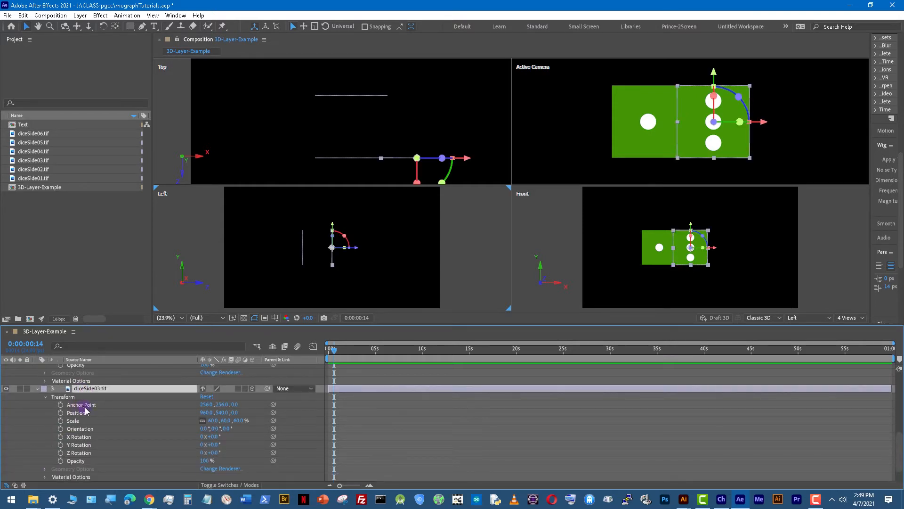
left_click(76, 414)
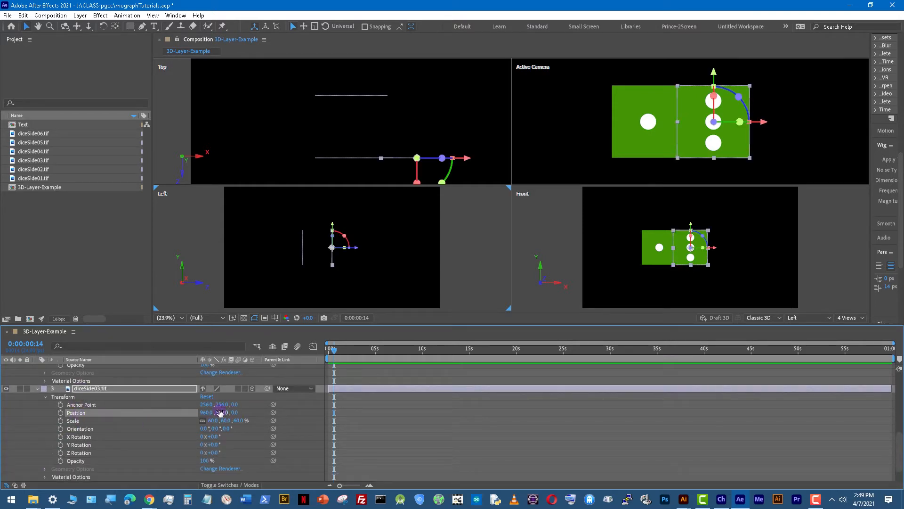
left_click_drag(233, 412, 130, 412)
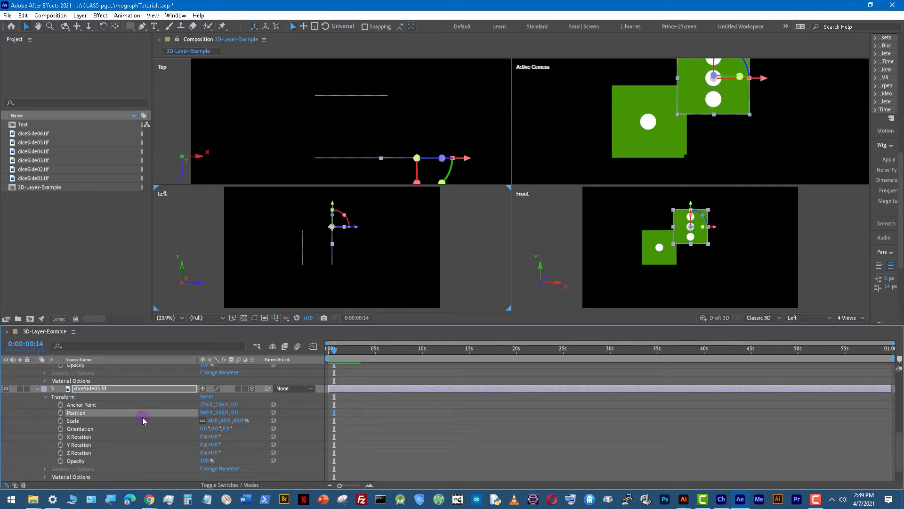
key("ctrl+z")
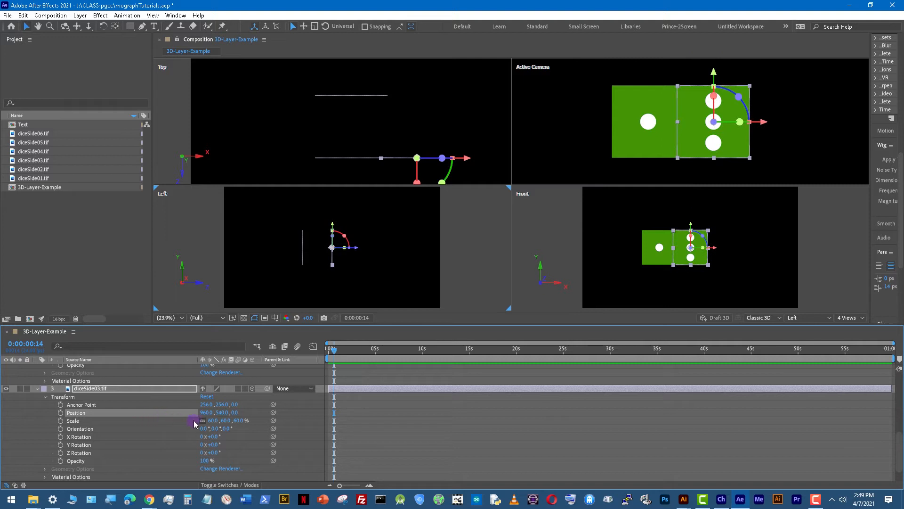
left_click_drag(207, 413, 289, 412)
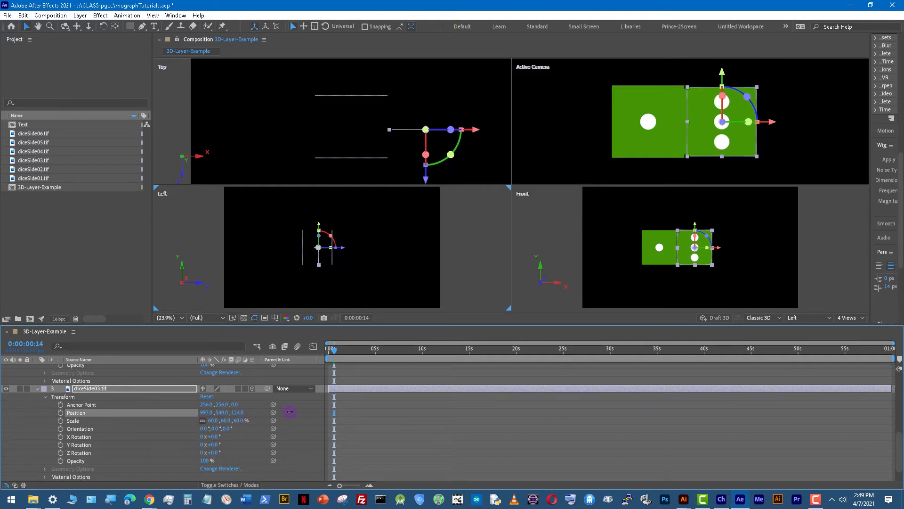
Set diceSide03.tif's Y Rotation to 90° and its X position to 848, beside the edges of the other two faces.
left_click(73, 445)
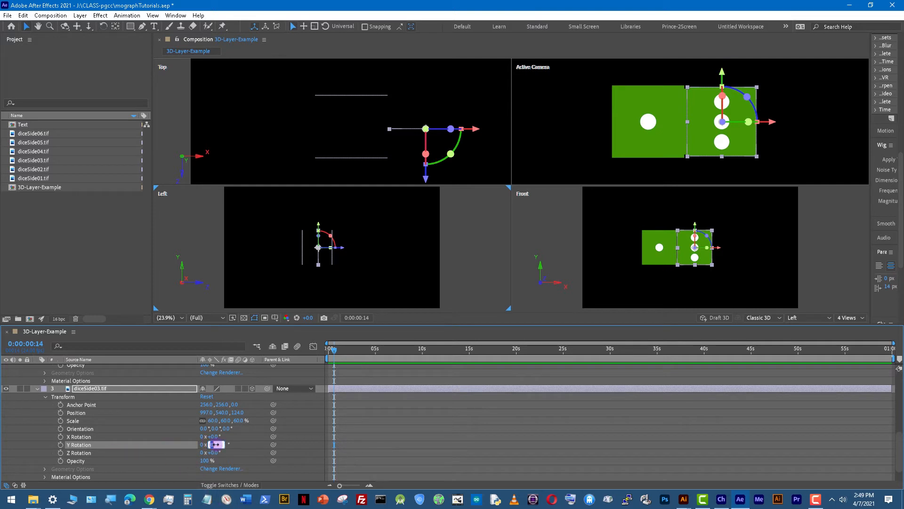
type("90")
key("Return")
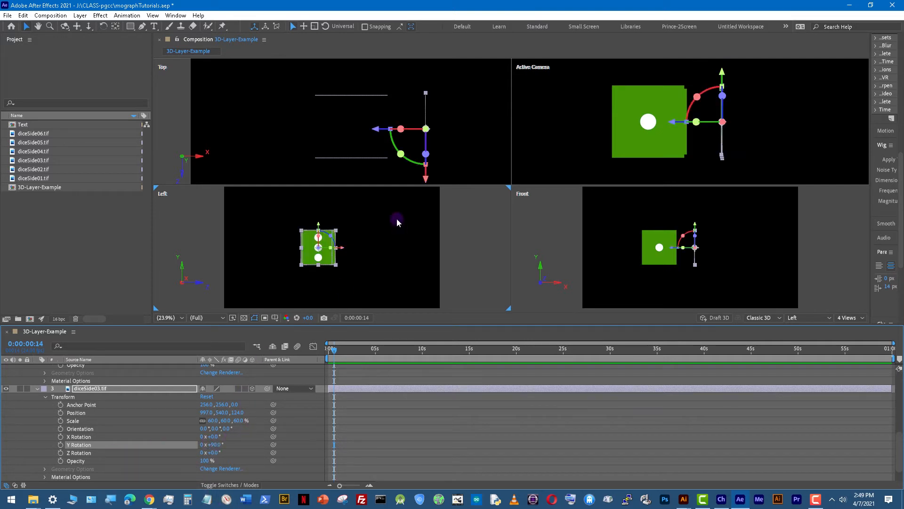
left_click(90, 414)
left_click_drag(205, 415, 135, 414)
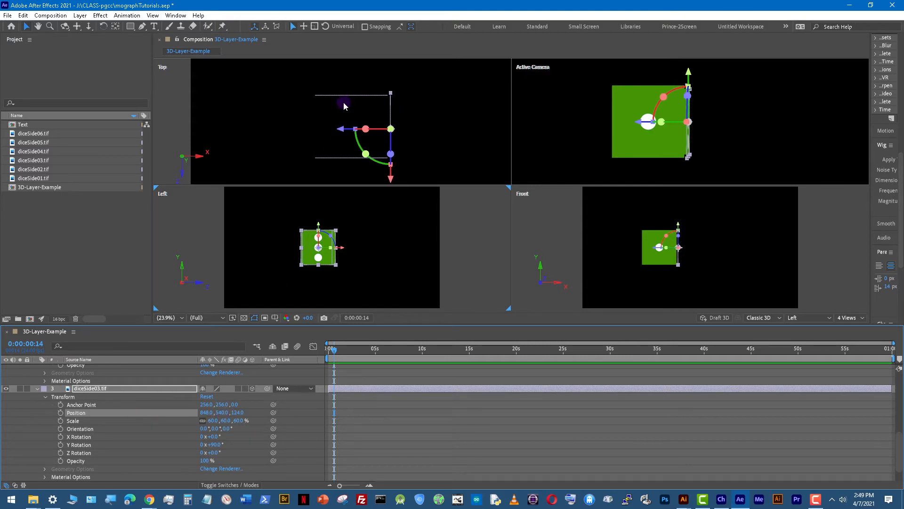
Set diceSide03.tif's Z position to 26 while checking it against the other faces in the Top and Left views.
scroll(324, 112, "up", 1)
left_click_drag(373, 113, 305, 110)
scroll(592, 259, "up", 1)
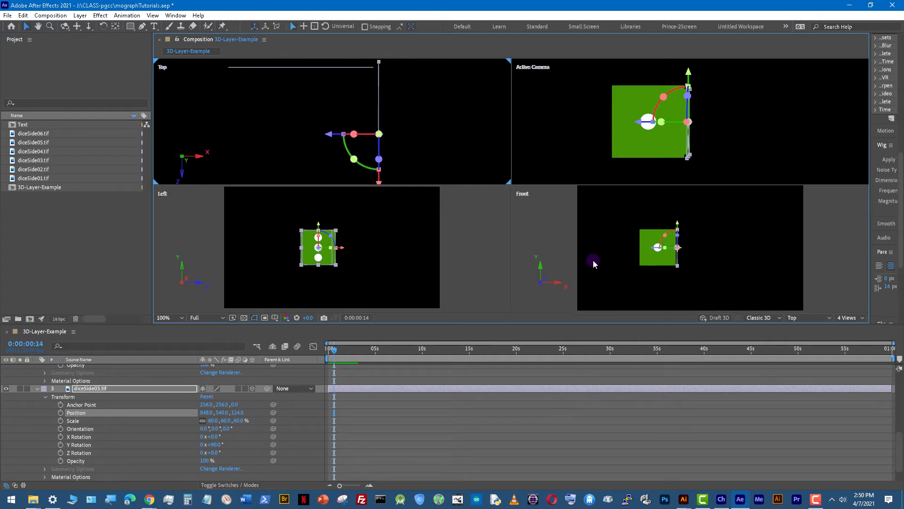
scroll(254, 252, "up", 3)
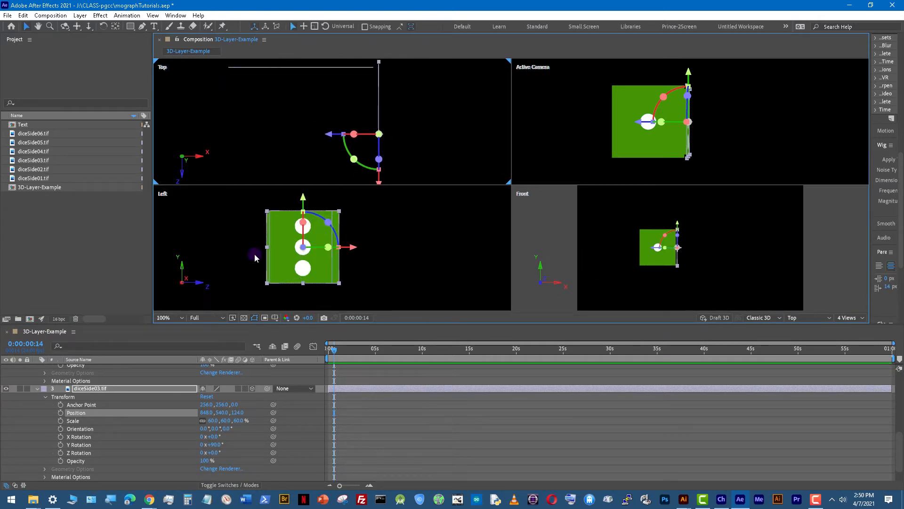
scroll(254, 253, "down", 1)
left_click_drag(234, 413, 181, 411)
scroll(222, 234, "up", 1)
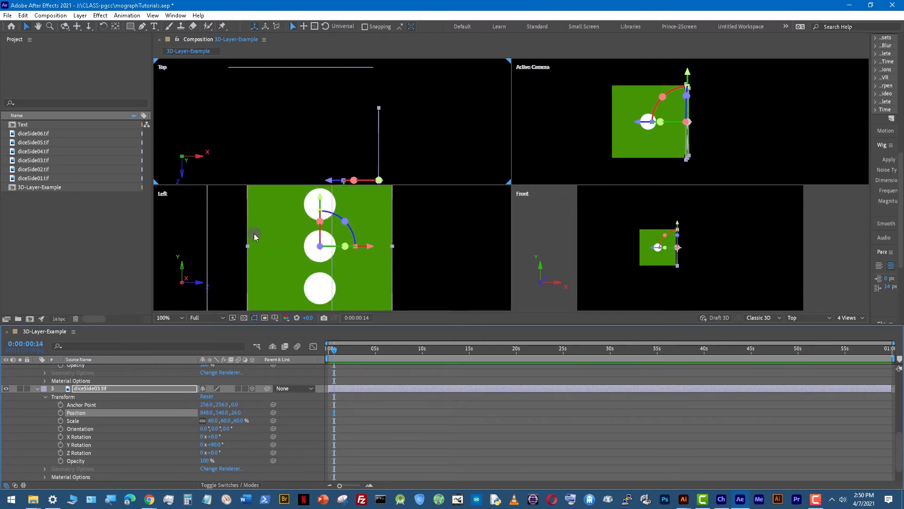
scroll(253, 233, "down", 1)
scroll(121, 386, "up", 3)
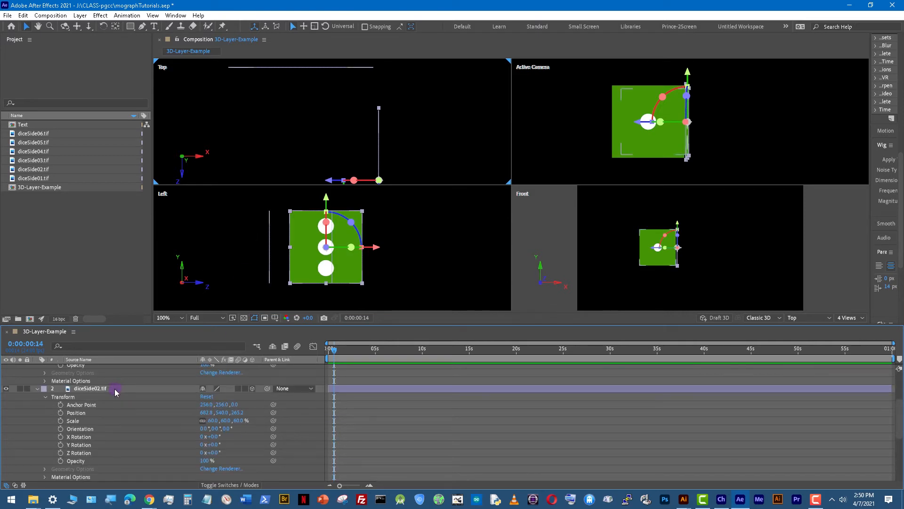
Compare diceSide02.tif with diceSide03.tif, try an X position of 834 for diceSide03.tif, and undo that change.
left_click(115, 388)
scroll(127, 382, "down", 3)
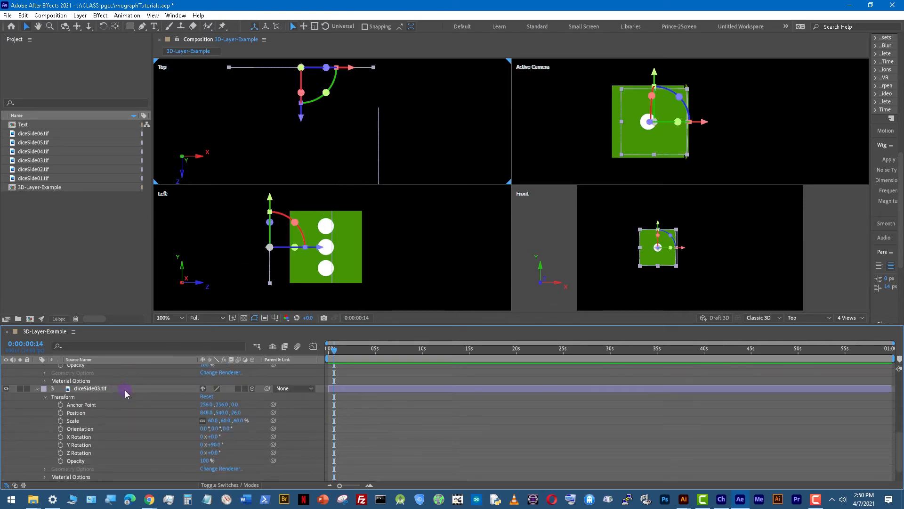
left_click(125, 388)
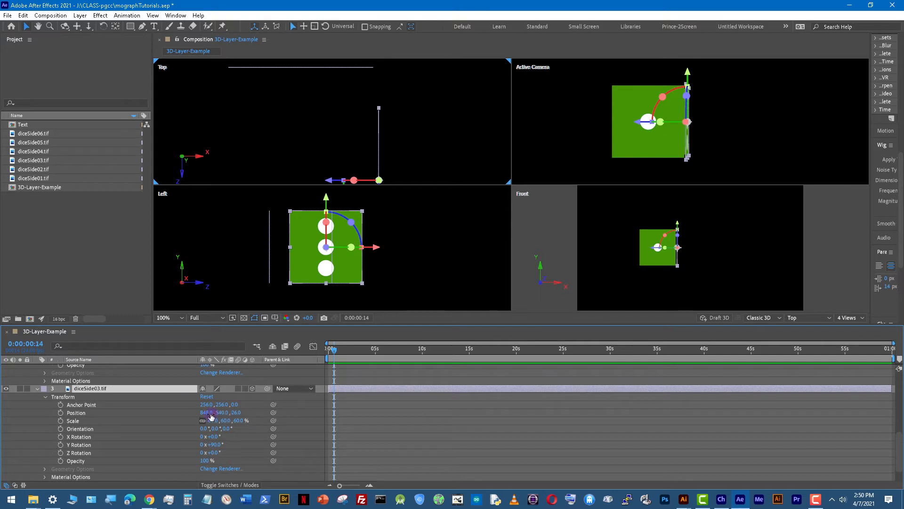
left_click_drag(211, 415, 205, 415)
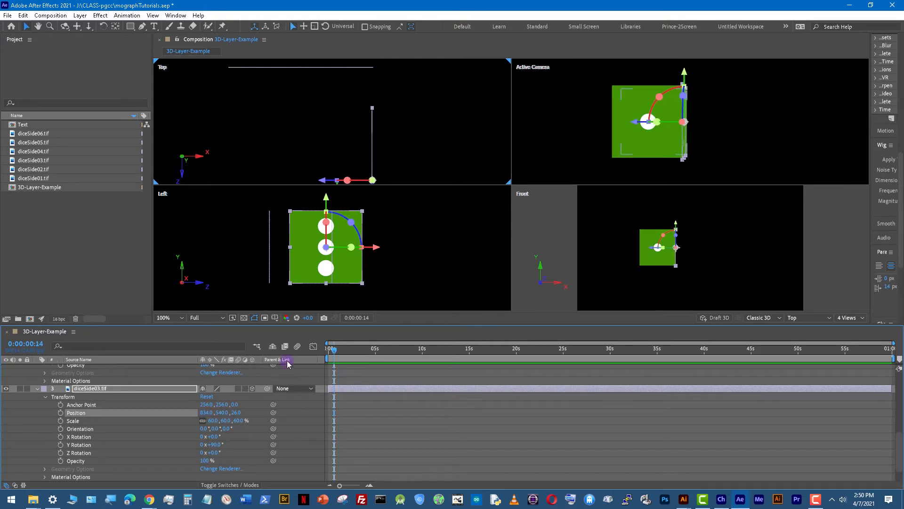
left_click(23, 16)
left_click(38, 23)
Set diceSide03.tif's Z position to 110, lining up its edge with diceSide02.tif in the enlarged Left view.
left_click_drag(234, 413, 267, 407)
scroll(225, 230, "up", 1)
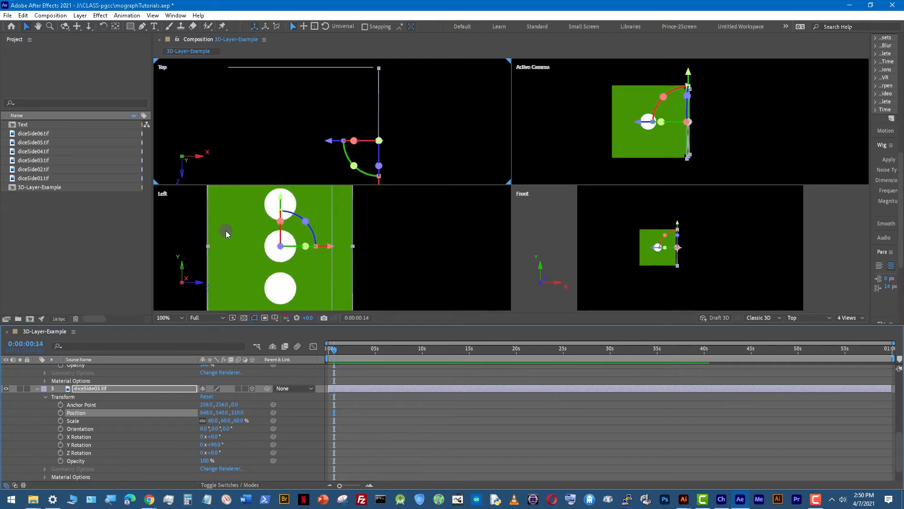
left_click_drag(225, 230, 313, 223)
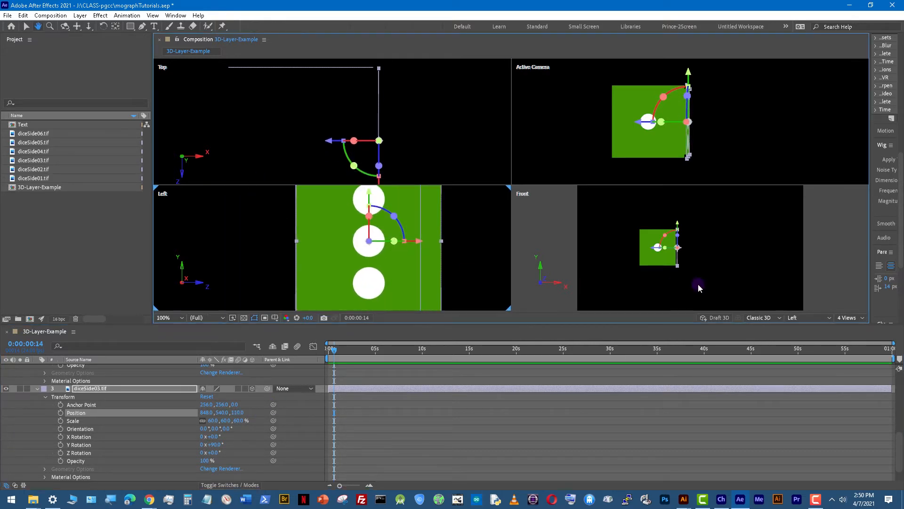
left_click(863, 318)
left_click(851, 326)
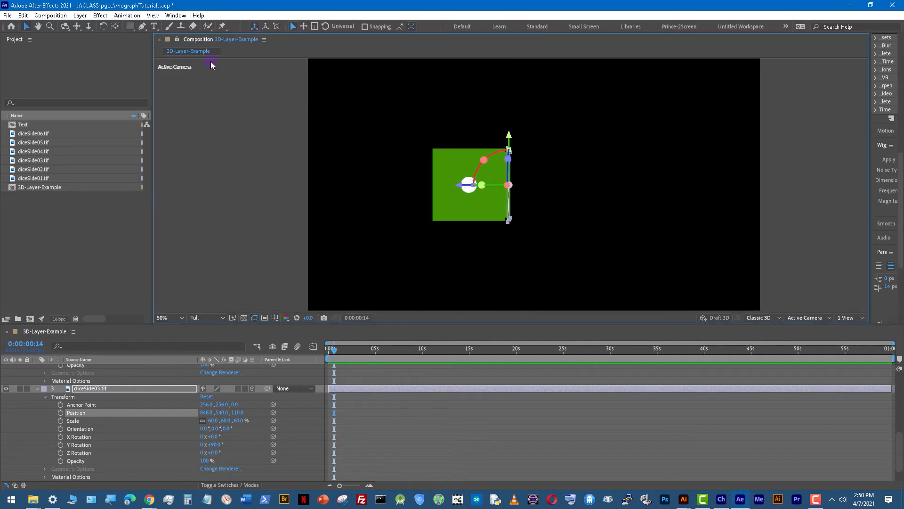
left_click(850, 320)
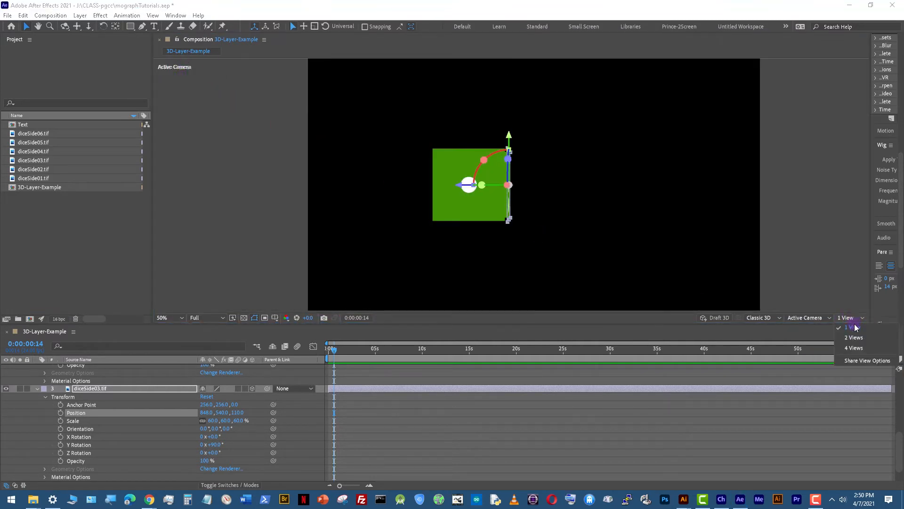
left_click(855, 349)
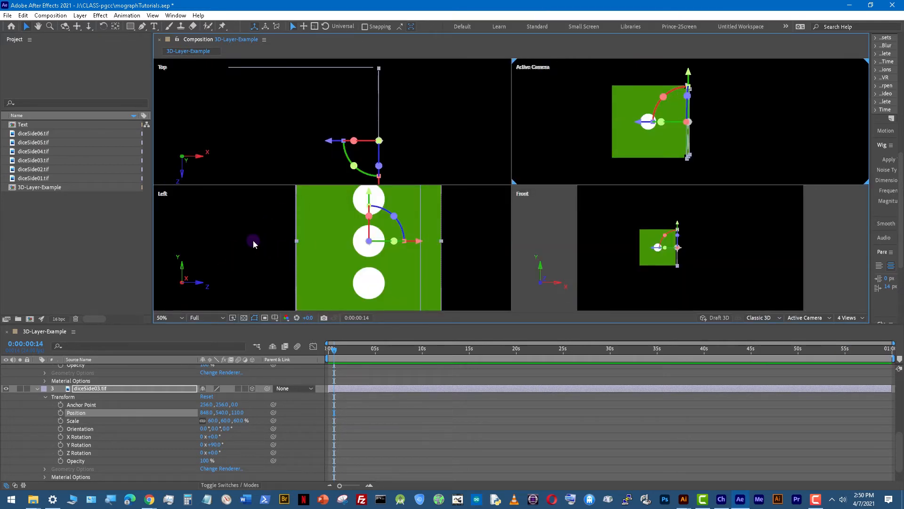
Fine-tune diceSide03.tif against diceSide02.tif's edge by setting its Z position to 111.
scroll(253, 241, "up", 1)
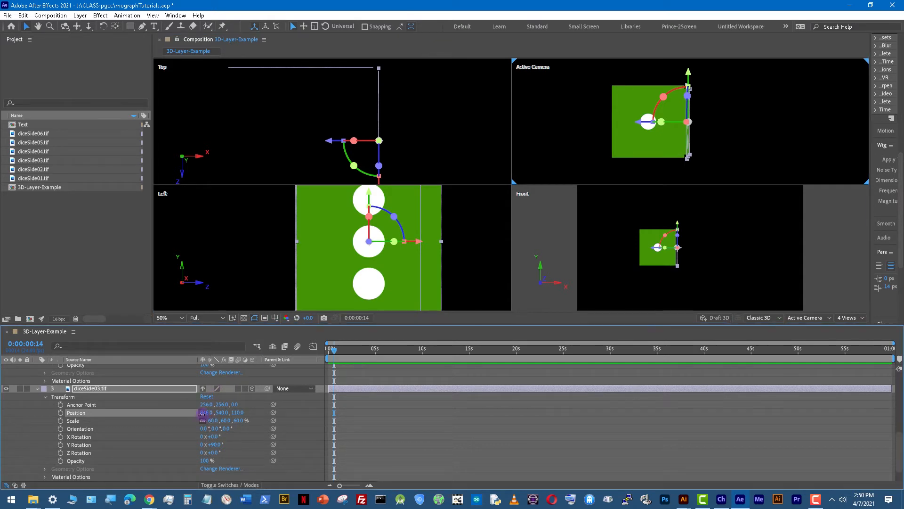
left_click_drag(206, 413, 303, 242)
key("ctrl+z")
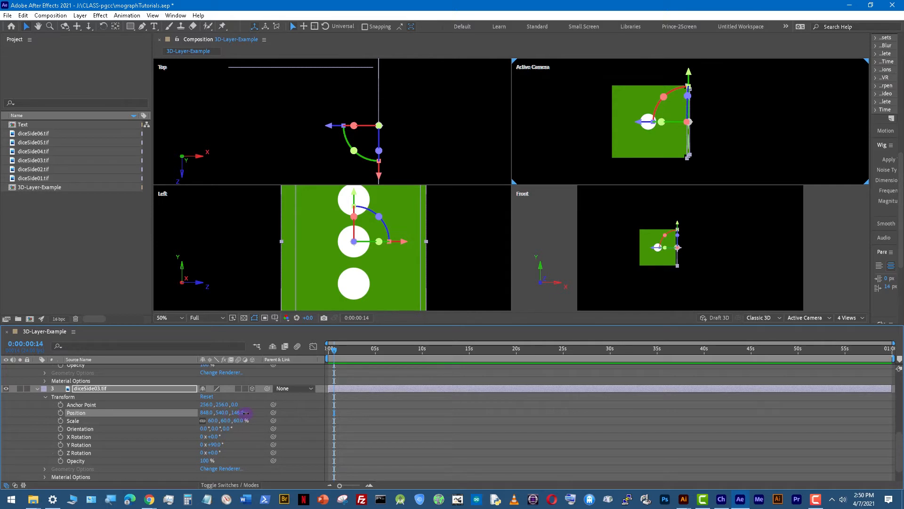
left_click_drag(246, 413, 224, 414)
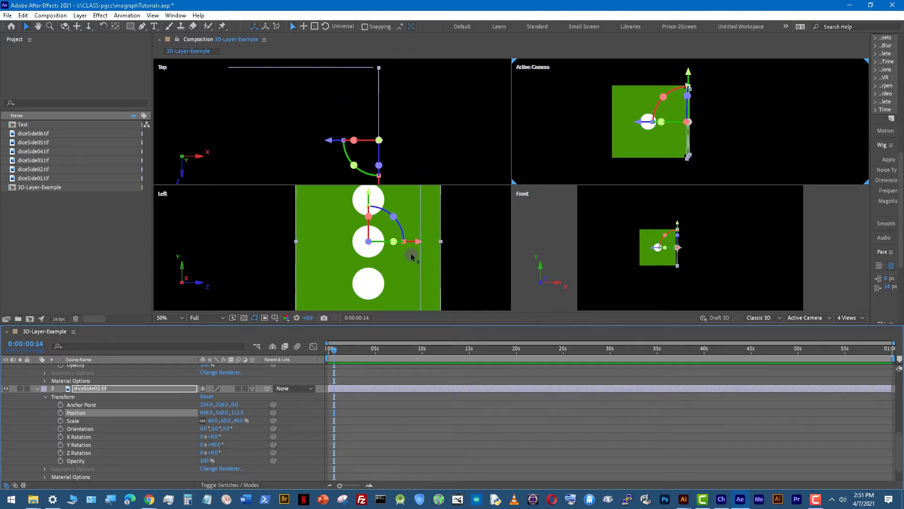
Select diceSide01.tif and set its X position to 711.
scroll(102, 397, "up", 6)
left_click(98, 367)
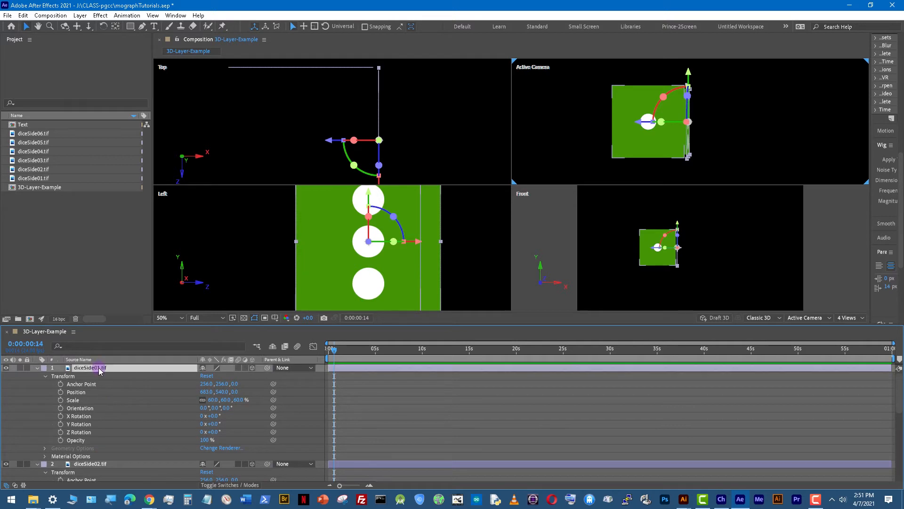
scroll(461, 263, "down", 3)
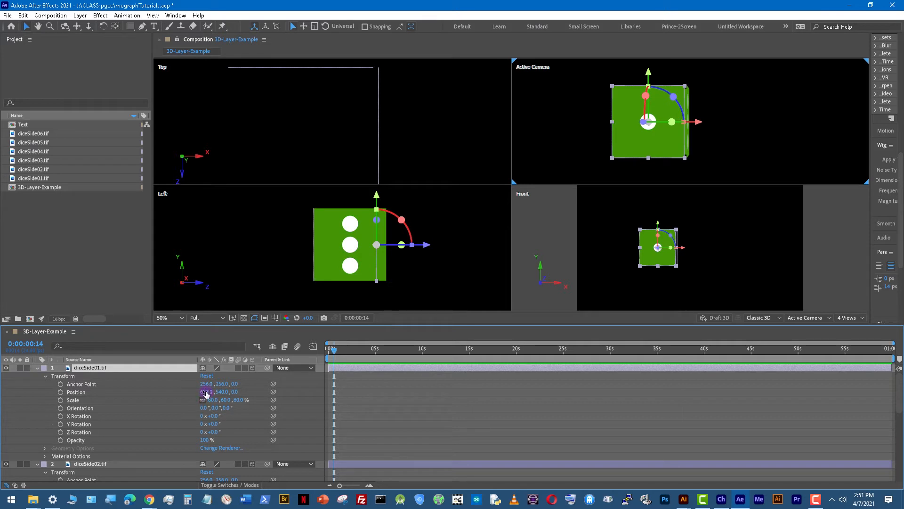
left_click_drag(206, 394, 240, 394)
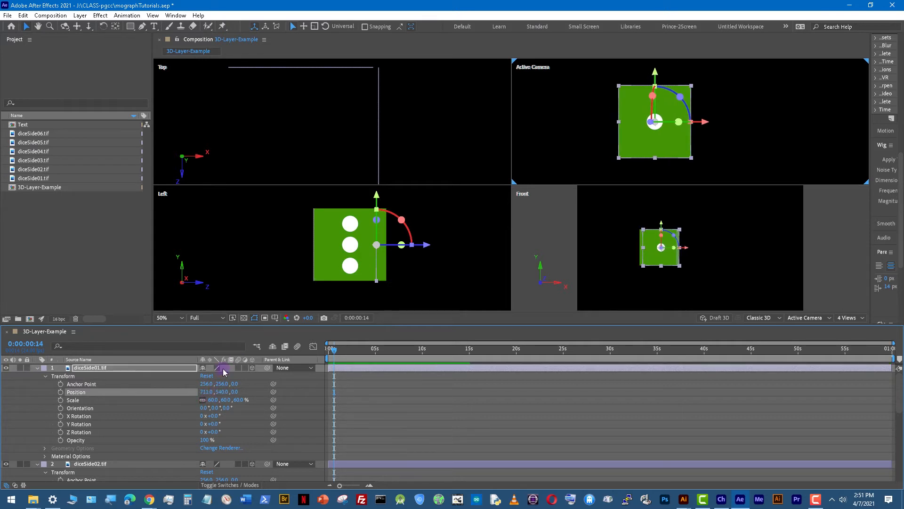
Undo diceSide01.tif's last position change and move it along the Z axis to -30 in the Left view.
left_click(23, 16)
left_click(37, 22)
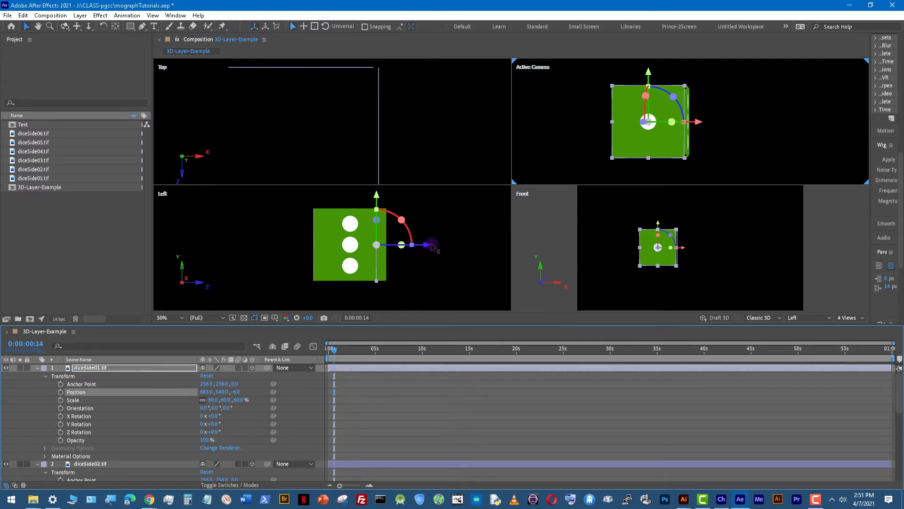
left_click_drag(429, 248, 436, 246)
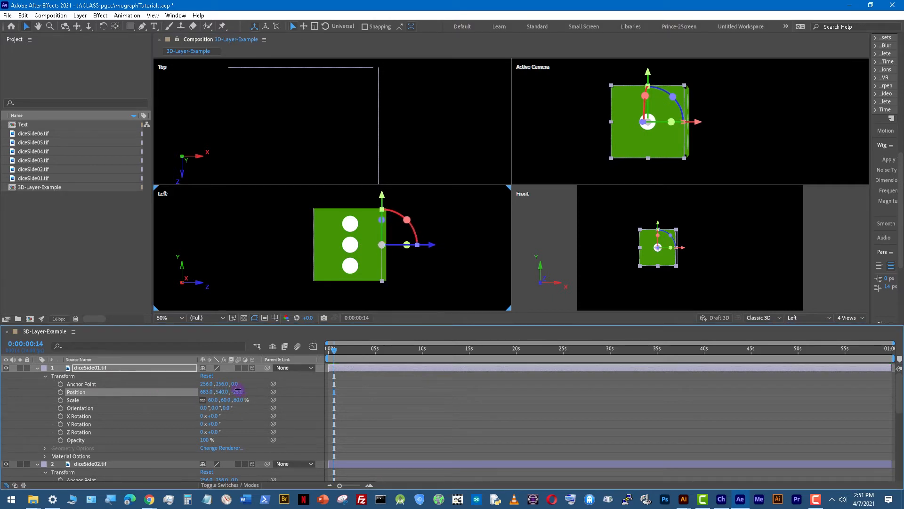
Set diceSide01.tif's Z position to -42.5, lining it up with diceSide03.tif's edge in the enlarged Left view.
scroll(356, 256, "up", 4)
key("h")
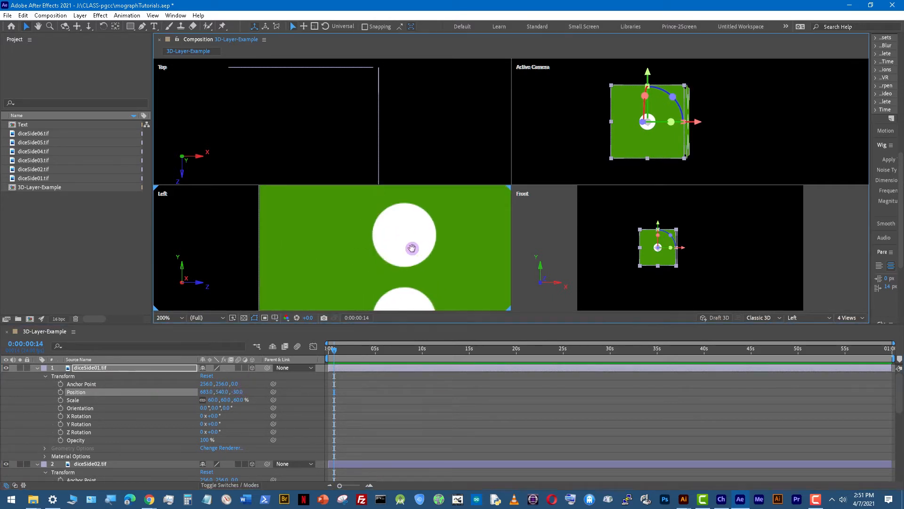
left_click_drag(410, 249, 267, 251)
key("v")
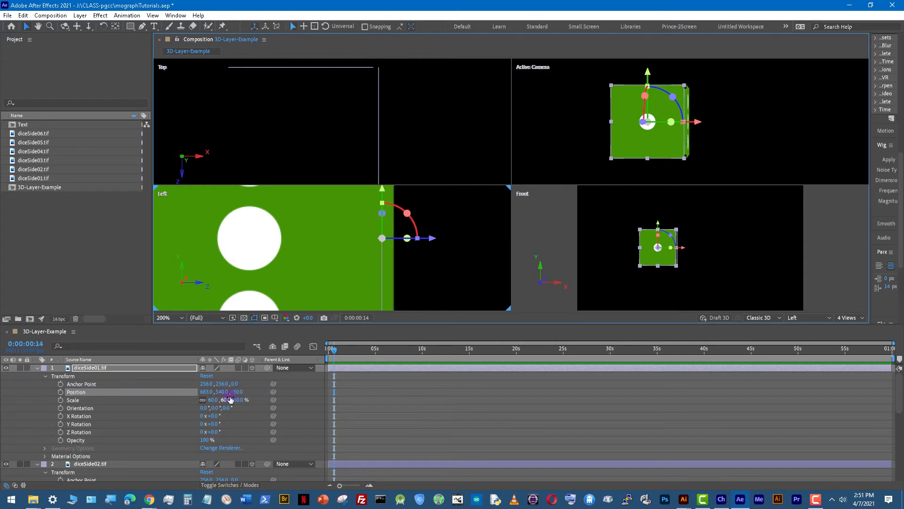
left_click_drag(238, 393, 232, 391)
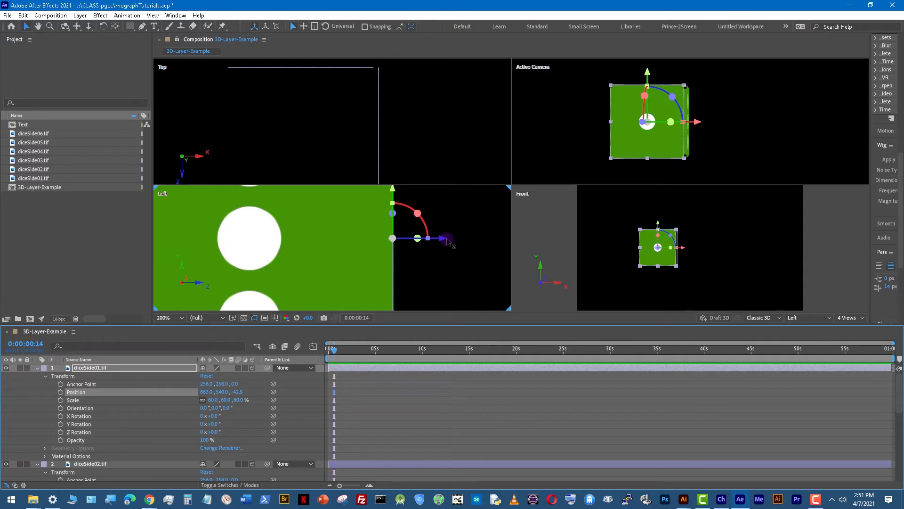
left_click_drag(447, 241, 446, 242)
scroll(446, 241, "down", 4)
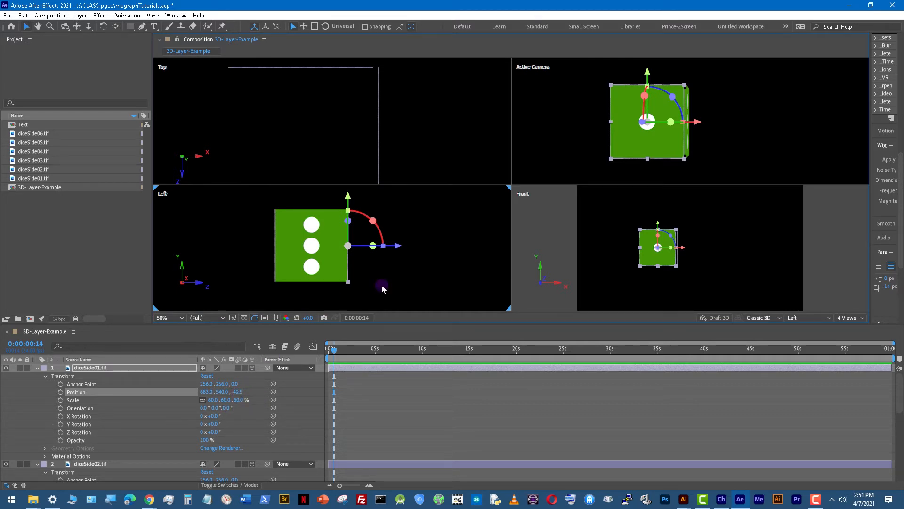
left_click(405, 267)
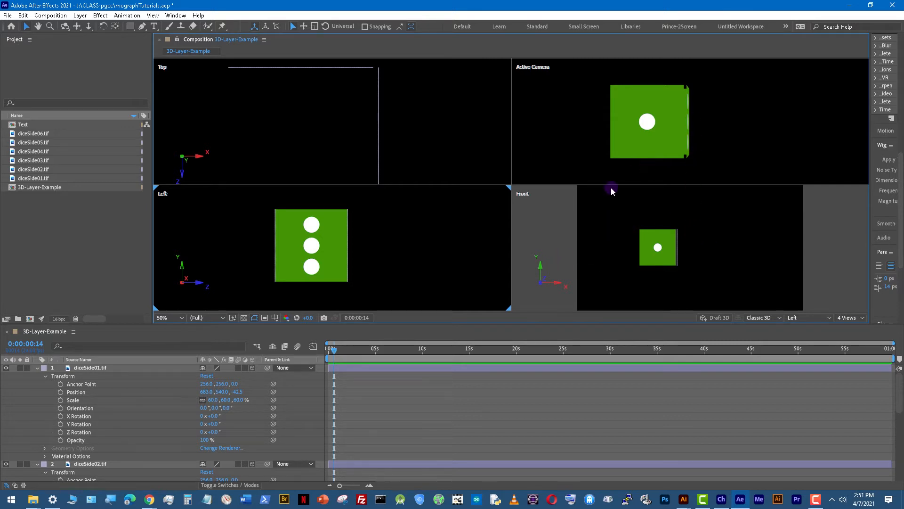
Select diceSide03.tif in the Top view and move it along X toward diceSide02.tif to close the gap at their corner.
scroll(323, 123, "down", 2)
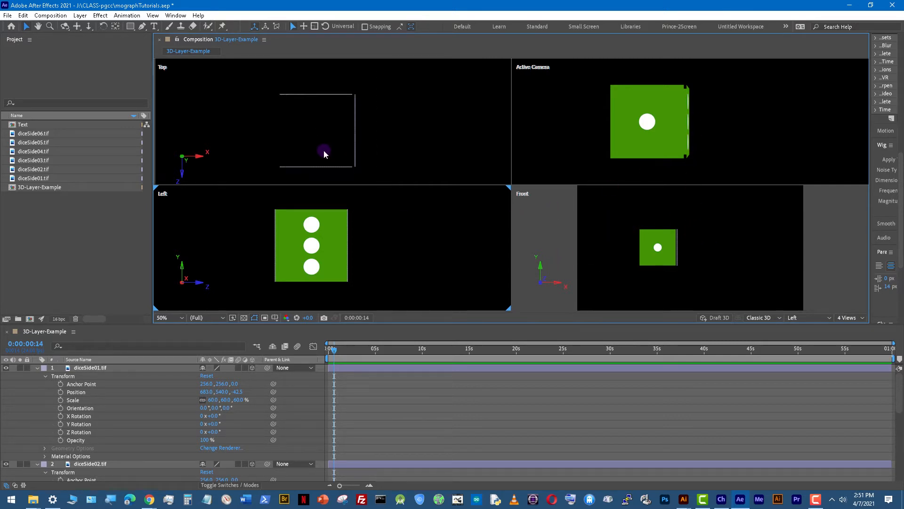
left_click_drag(347, 131, 372, 140)
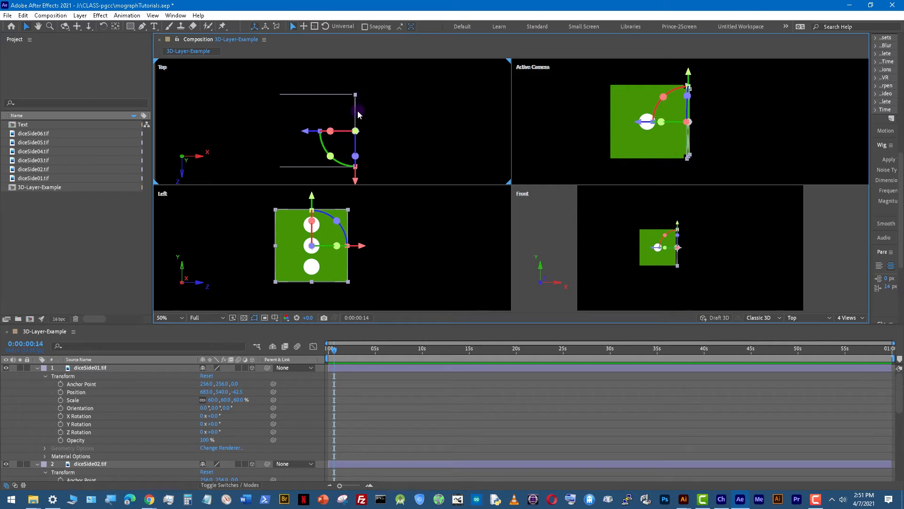
left_click(309, 100)
scroll(330, 106, "up", 2)
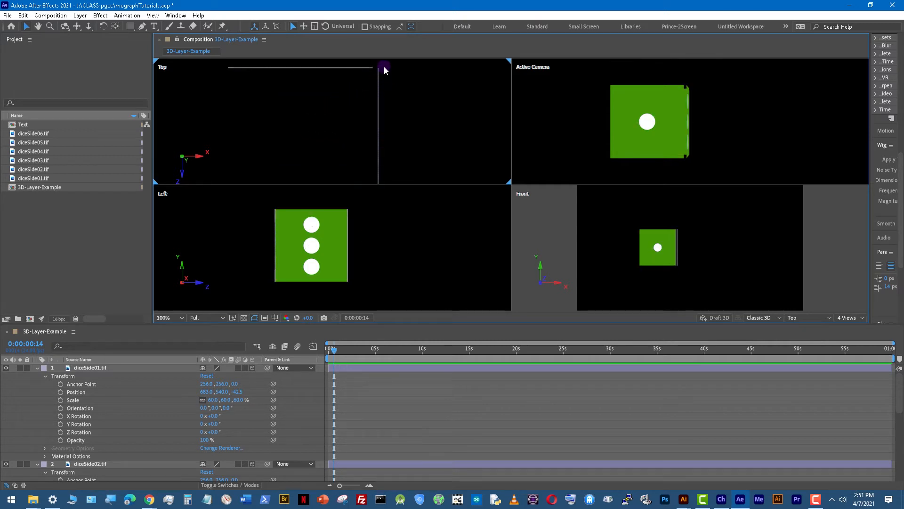
scroll(340, 117, "down", 2)
mouse_move(355, 136)
left_mouse_down()
mouse_move(371, 135)
mouse_move(347, 128)
mouse_move(370, 137)
left_mouse_up()
left_click(296, 106)
left_click(340, 134)
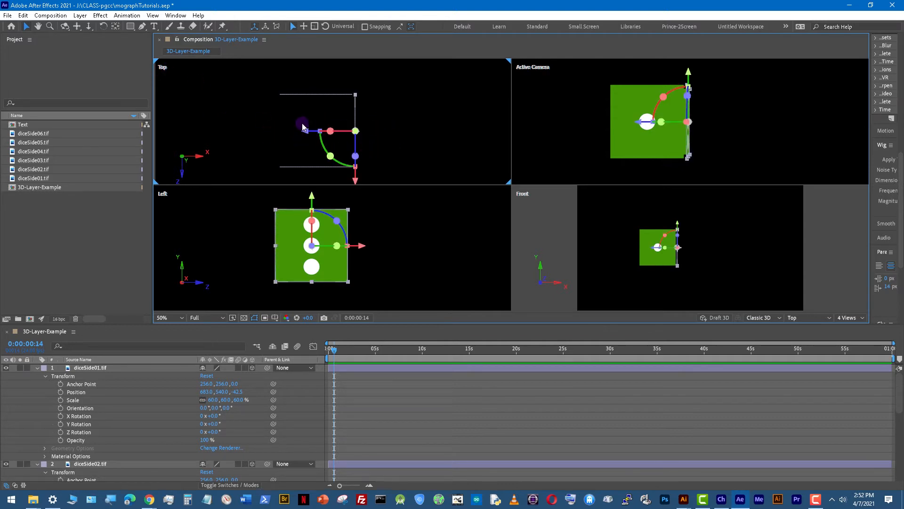
key("slash")
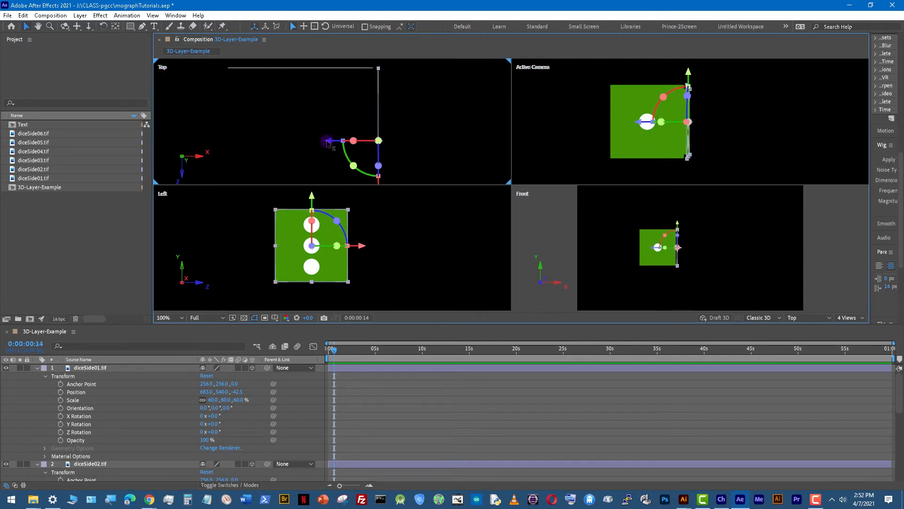
left_click_drag(328, 143, 323, 138)
left_click(329, 92)
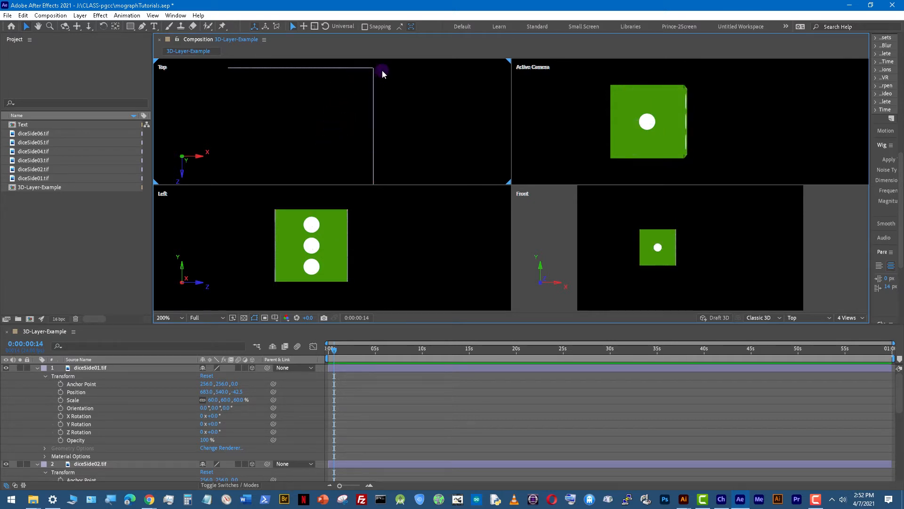
Check the dice corner in the Top and Active Camera views and fine-tune diceSide03.tif's X position to 836.
mouse_move(382, 70)
left_mouse_down()
mouse_move(371, 153)
mouse_move(347, 161)
left_mouse_up()
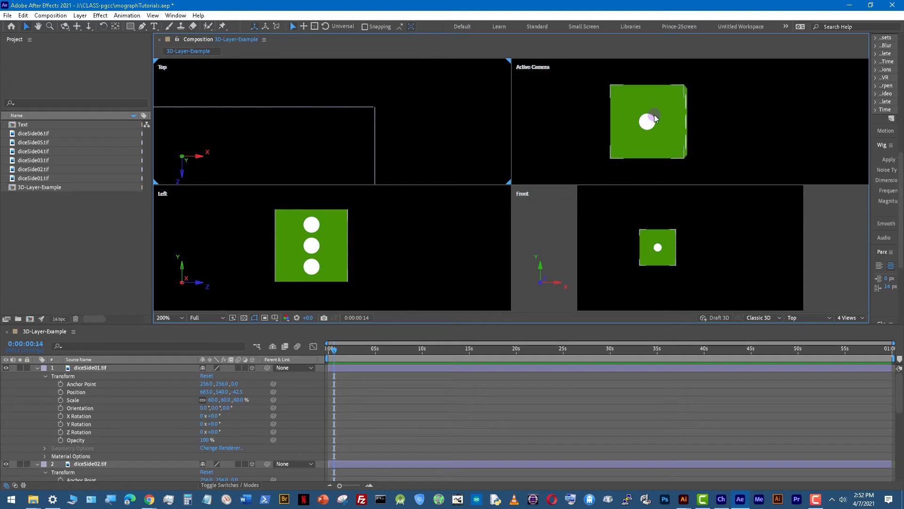
left_click(733, 115)
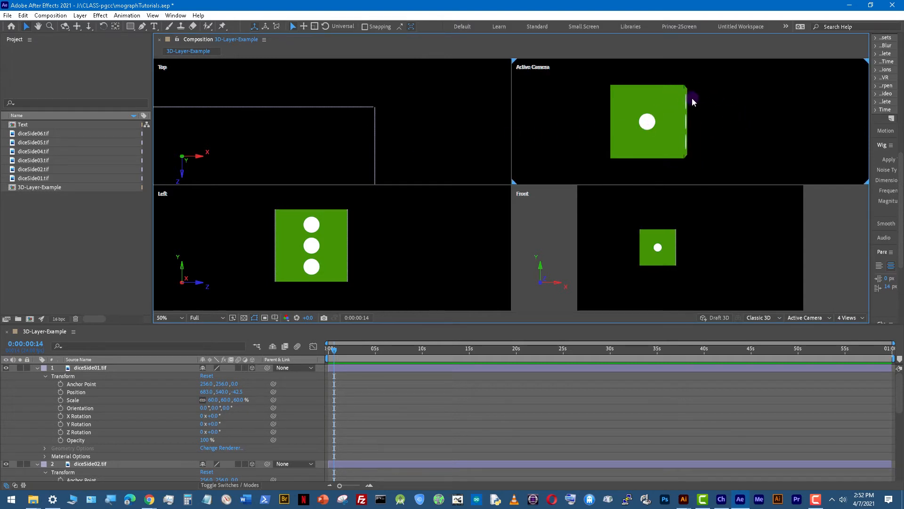
scroll(690, 96, "up", 1)
left_click_drag(688, 93, 667, 140)
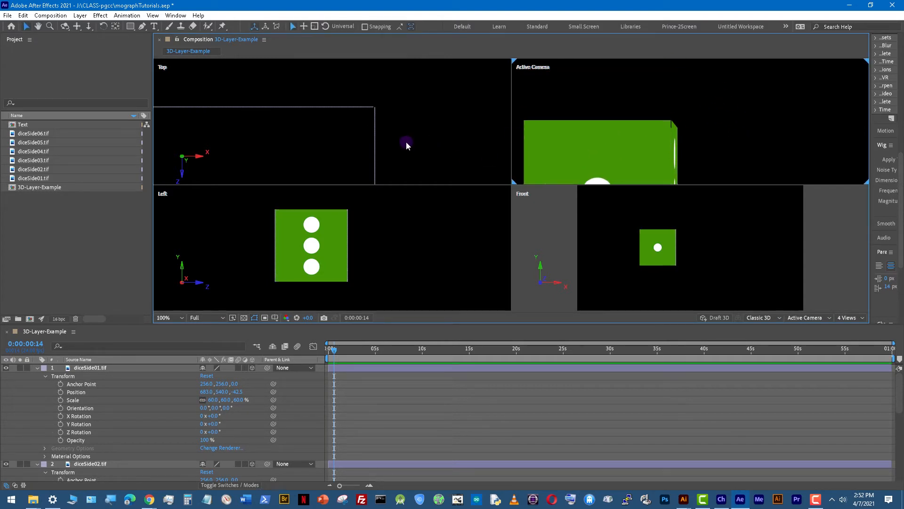
left_click(354, 180)
scroll(401, 139, "down", 1)
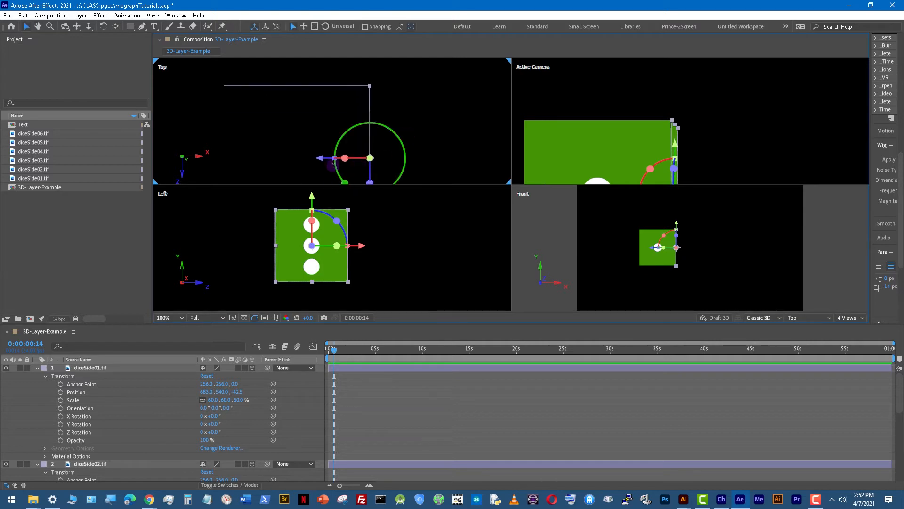
left_click_drag(320, 160, 321, 162)
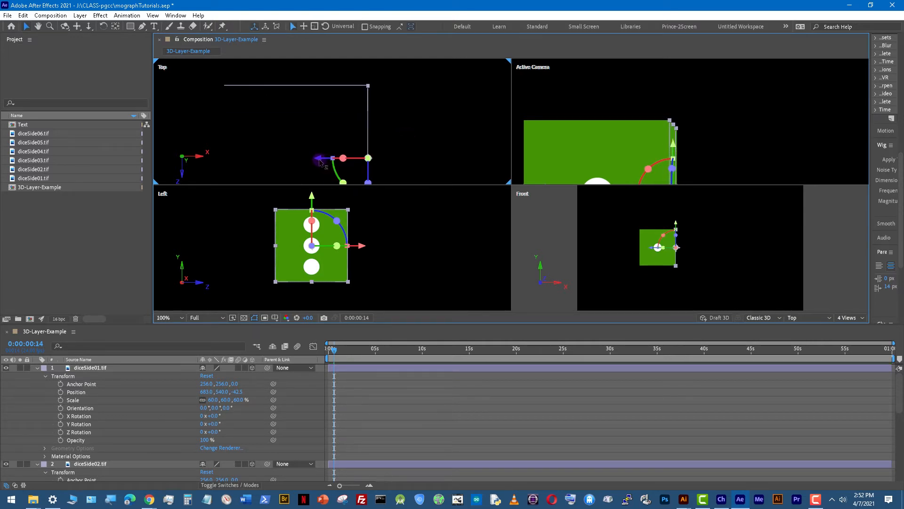
left_click(439, 112)
left_click(368, 135)
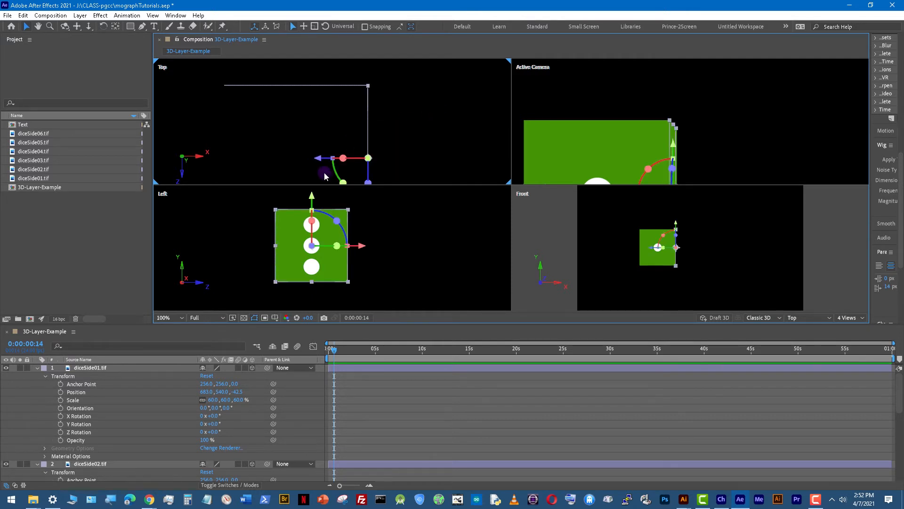
left_click_drag(321, 160, 322, 162)
left_click(413, 118)
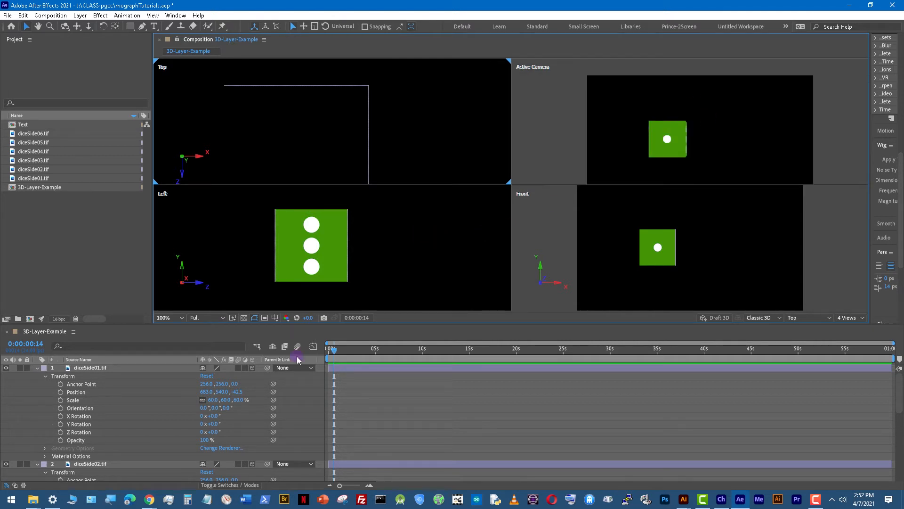
Select diceSide04.tif and make the layer visible.
scroll(92, 474, "down", 5)
left_click(99, 431)
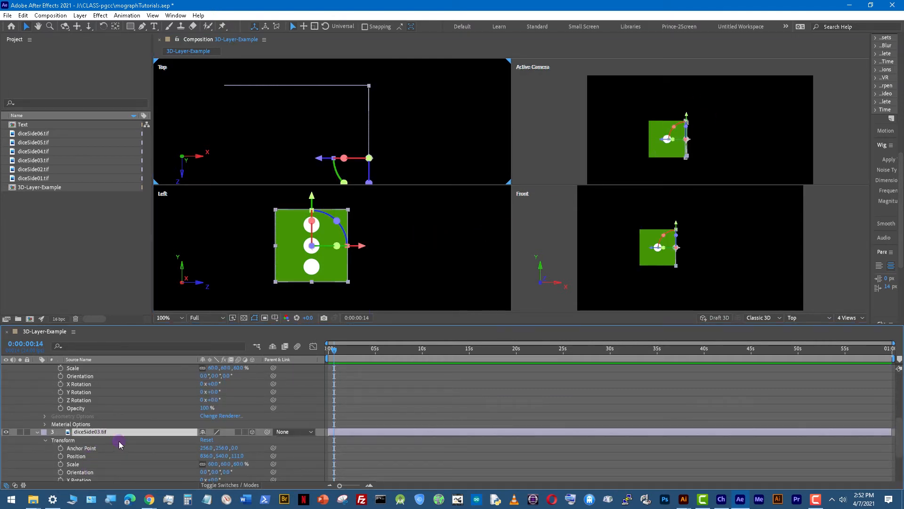
scroll(120, 444, "down", 3)
left_click(96, 460)
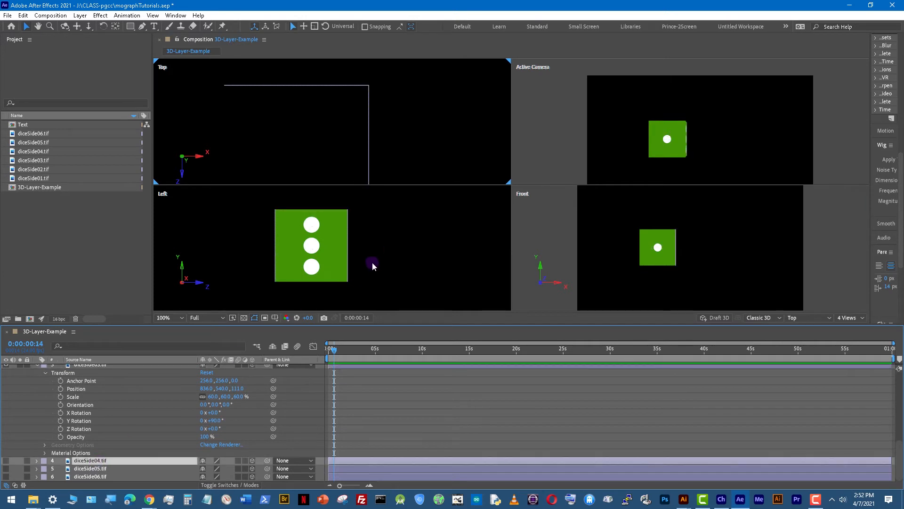
left_click(6, 461)
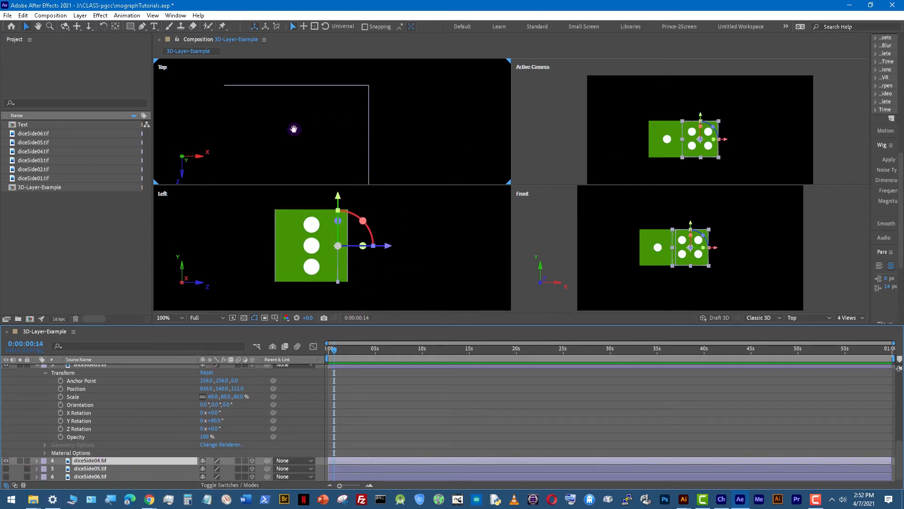
Expand diceSide04.tif's transform properties and set its Y Rotation to 90°.
left_click_drag(293, 129, 346, 84)
scroll(357, 119, "down", 2)
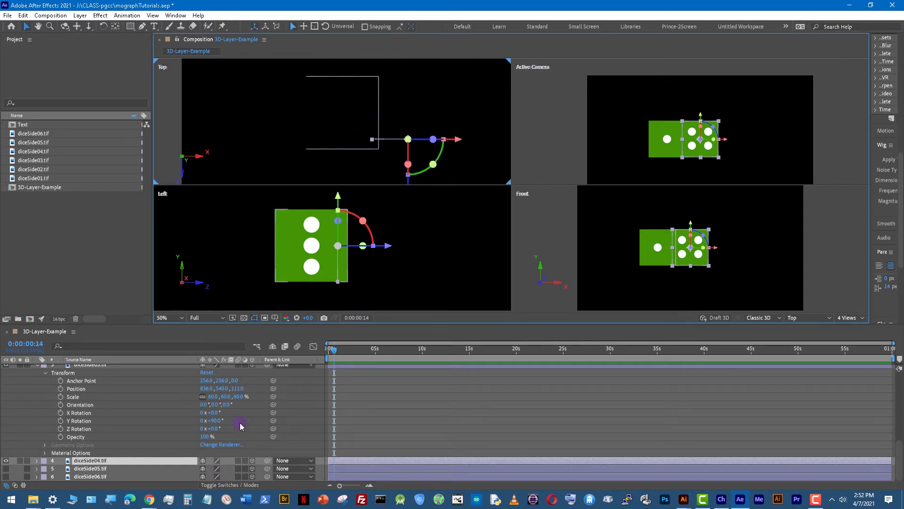
left_click(37, 461)
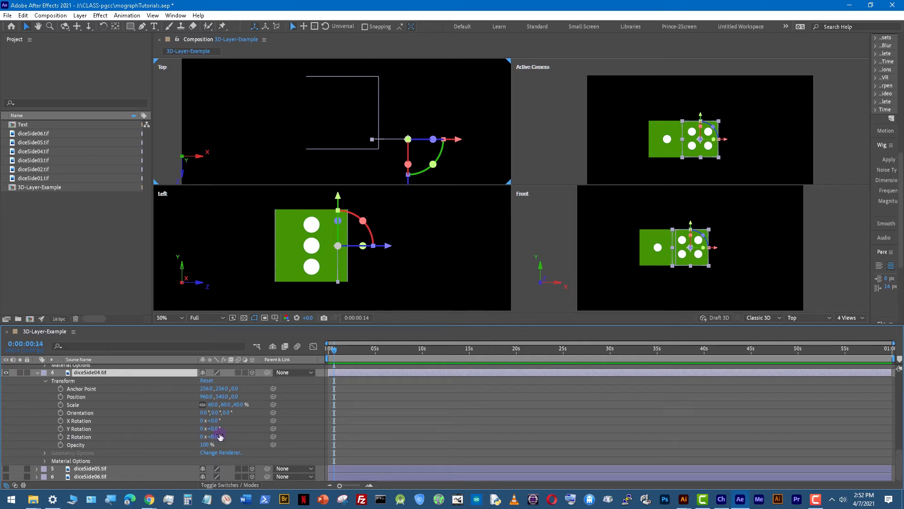
type("90")
key("Return")
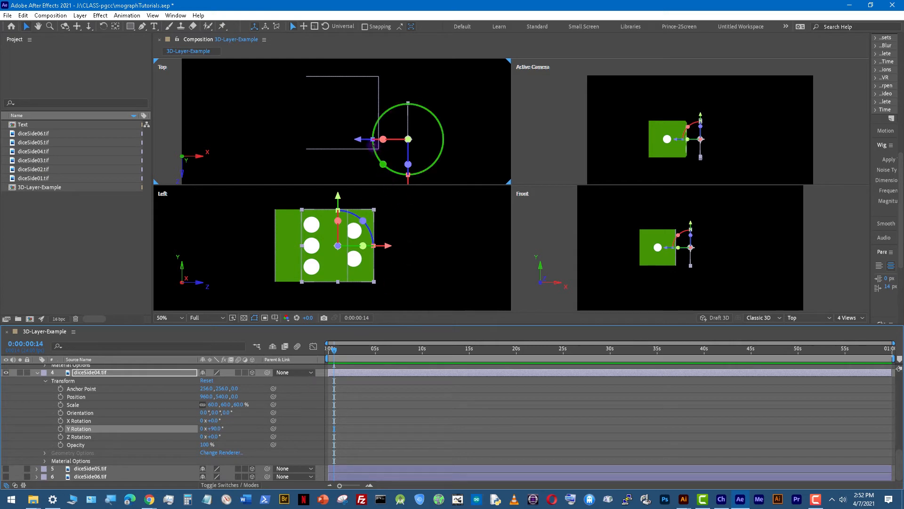
Move diceSide04.tif in the Top view to X position 530 and Z position 120, on the side opposite diceSide03.tif.
left_click_drag(358, 139, 254, 151)
left_click_drag(368, 164, 383, 148)
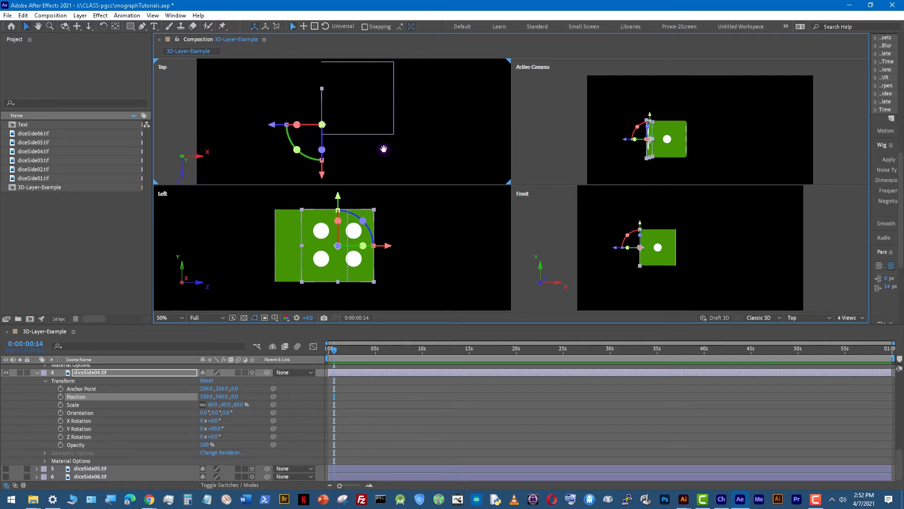
left_click_drag(323, 174, 324, 149)
Set diceSide04.tif's Z position to 112, aligning its end with diceSide01.tif in the enlarged Top view.
scroll(366, 97, "up", 1)
left_click_drag(351, 101, 350, 146)
key("v")
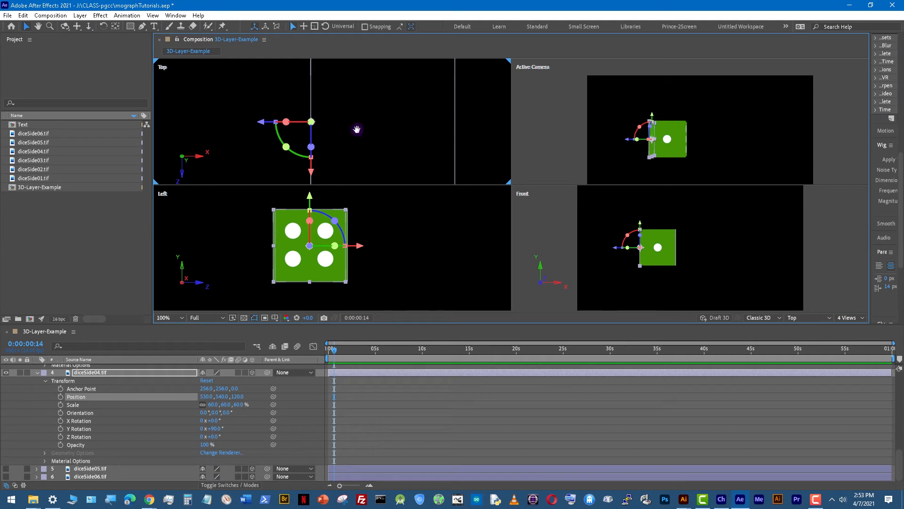
left_click_drag(356, 129, 362, 106)
left_click_drag(318, 151, 320, 156)
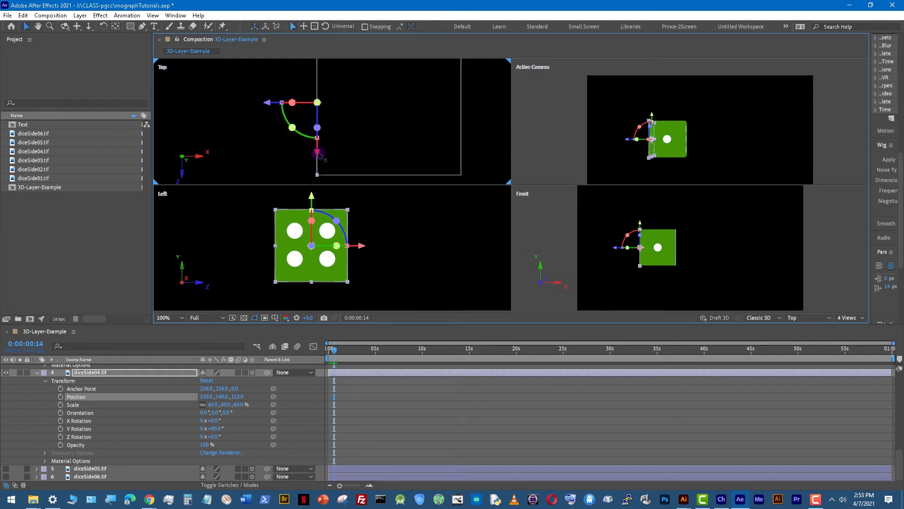
Nudge diceSide04.tif along X in the Top view to close its corner with diceSide02.tif, and deselect it.
left_click_drag(344, 113, 362, 174)
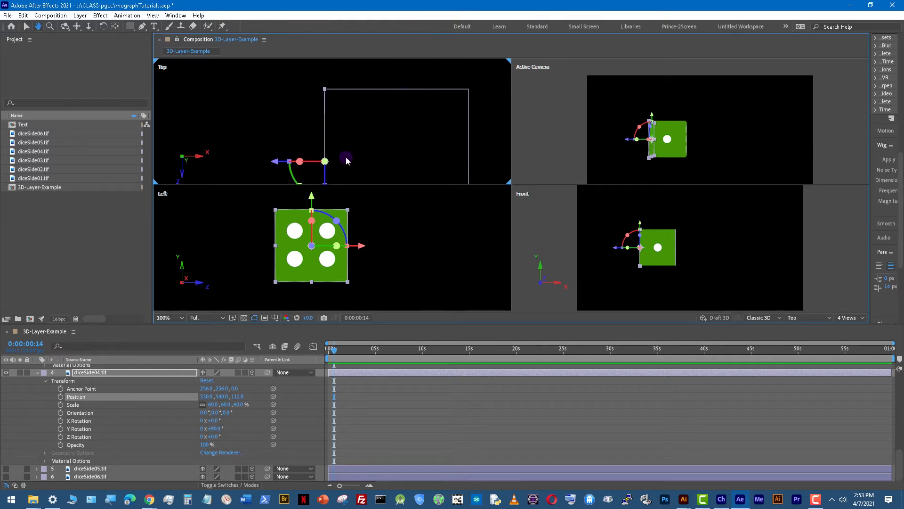
left_click_drag(282, 165, 277, 163)
left_click(278, 107)
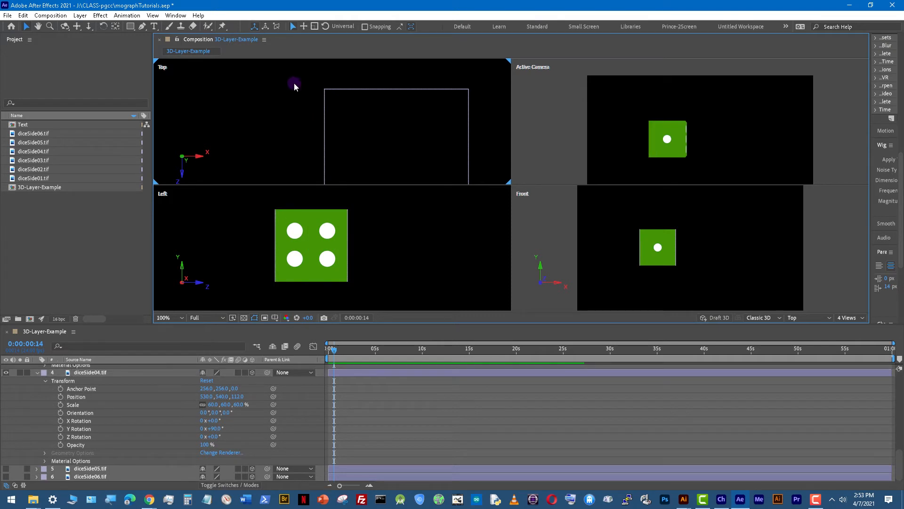
scroll(247, 106, "down", 2)
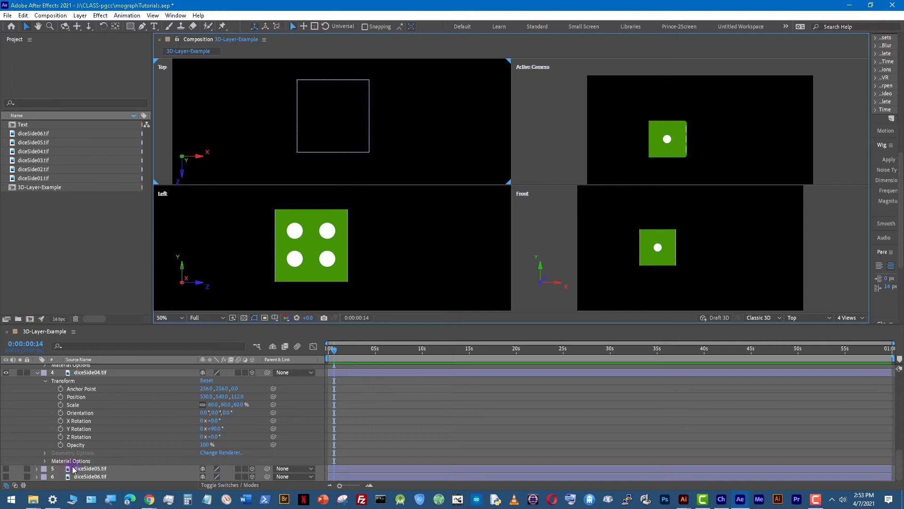
Make diceSide05.tif visible, expand its transform properties and select the layer.
left_click_drag(7, 469, 6, 476)
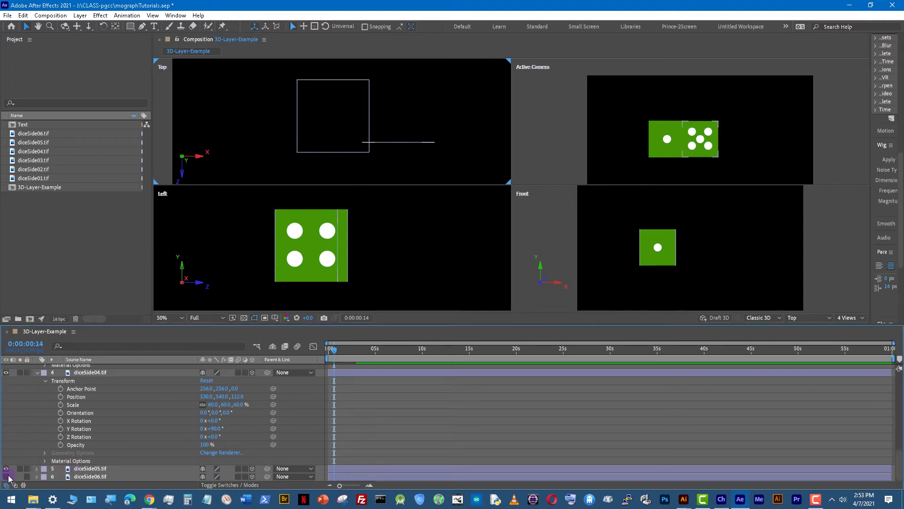
left_click(37, 468)
scroll(13, 449, "down", 4)
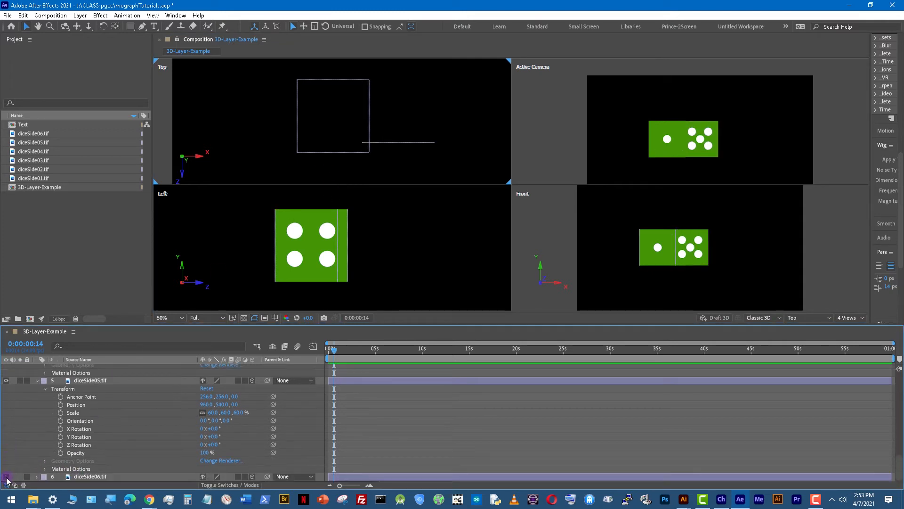
left_click(88, 382)
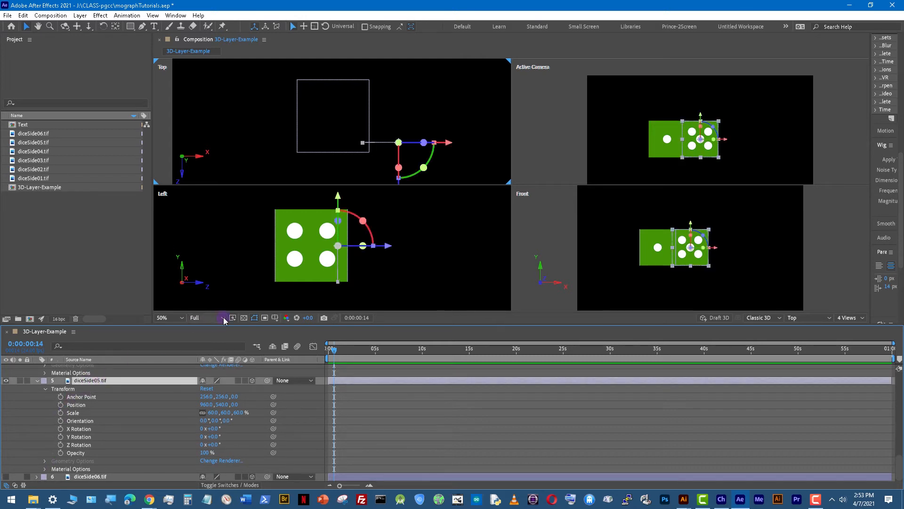
Move diceSide05.tif along Z to -168 in the Left view and test a 90° Y rotation, resetting it to 0°.
left_click_drag(397, 249, 436, 248)
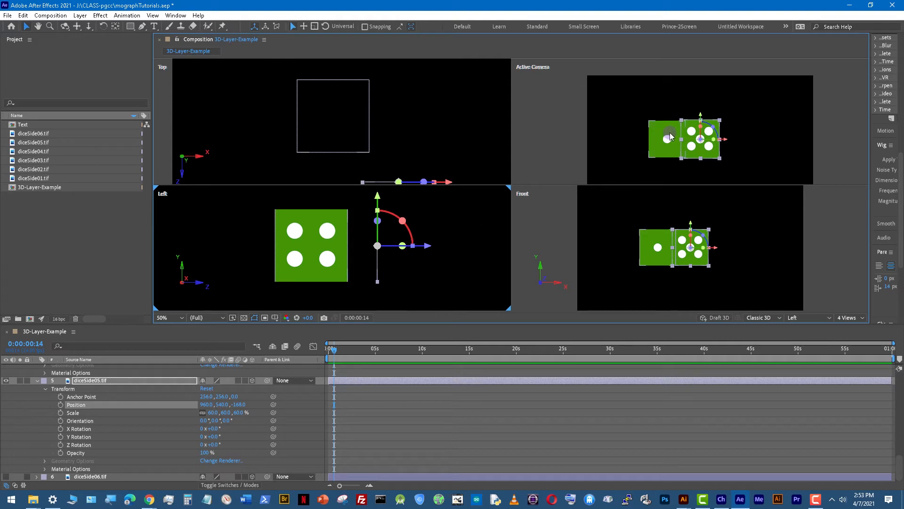
left_click(82, 381)
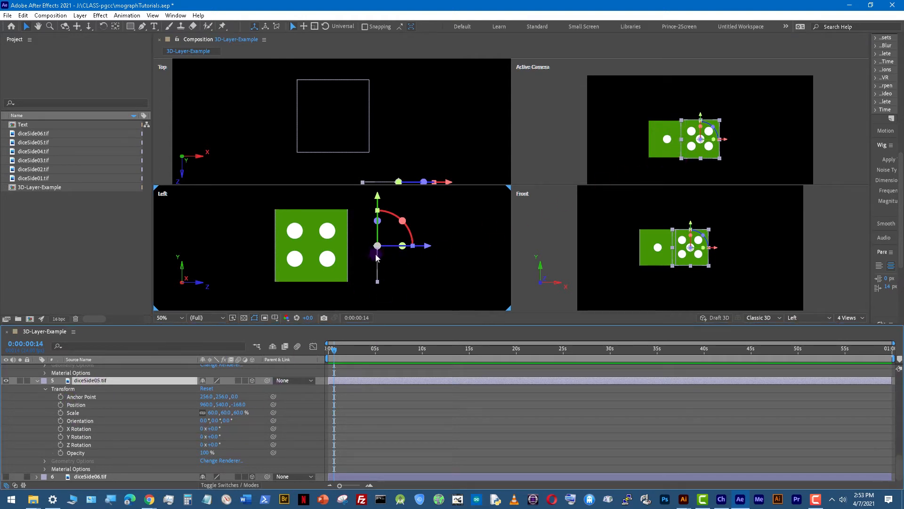
left_click(213, 436)
type("90")
key("Return")
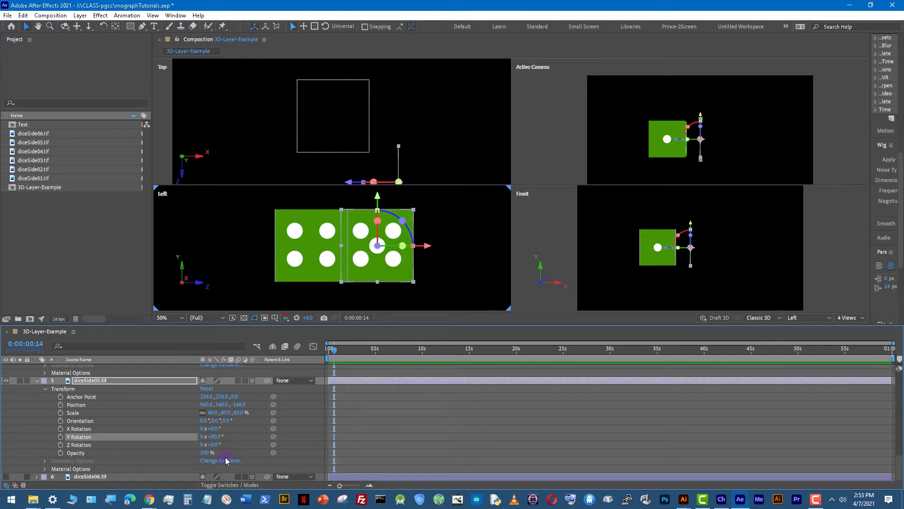
type("0")
key("Return")
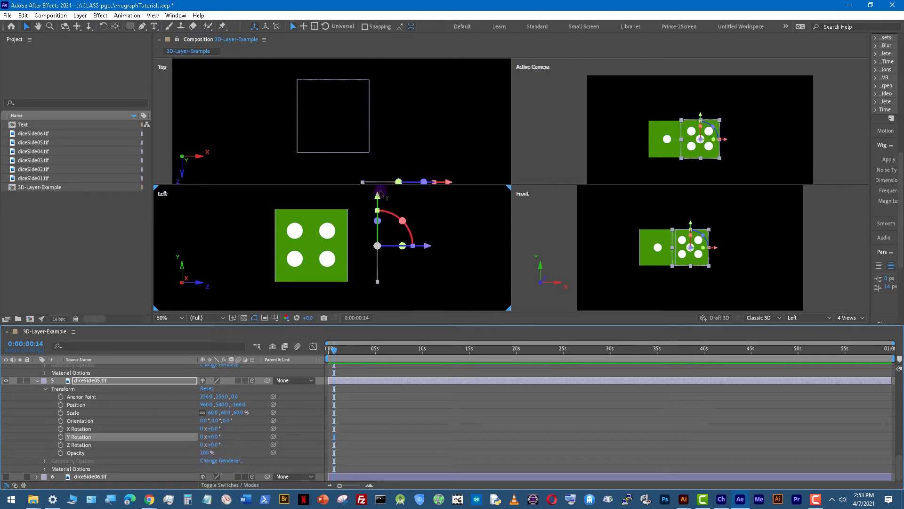
Try a 90° Z rotation on diceSide05.tif, check it in the Top view, and reset it to 0°.
left_click(213, 445)
type("90")
key("Return")
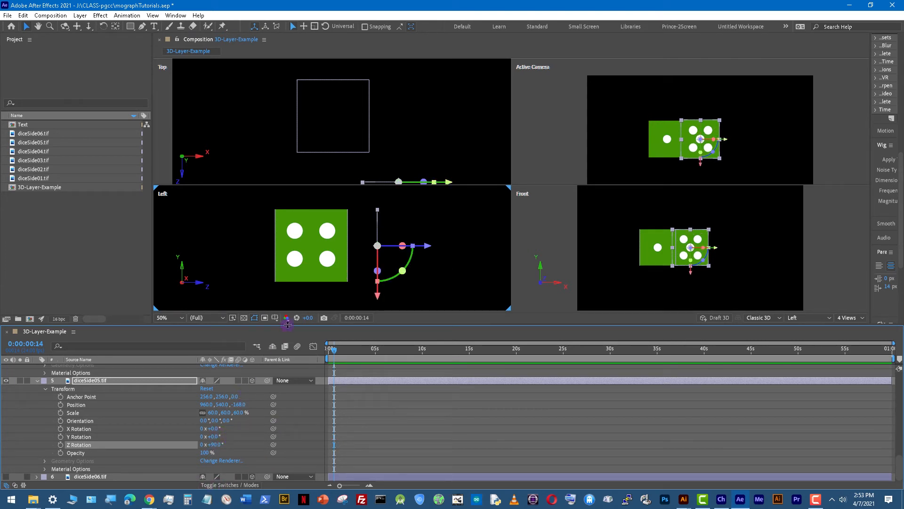
left_click_drag(415, 150, 403, 112)
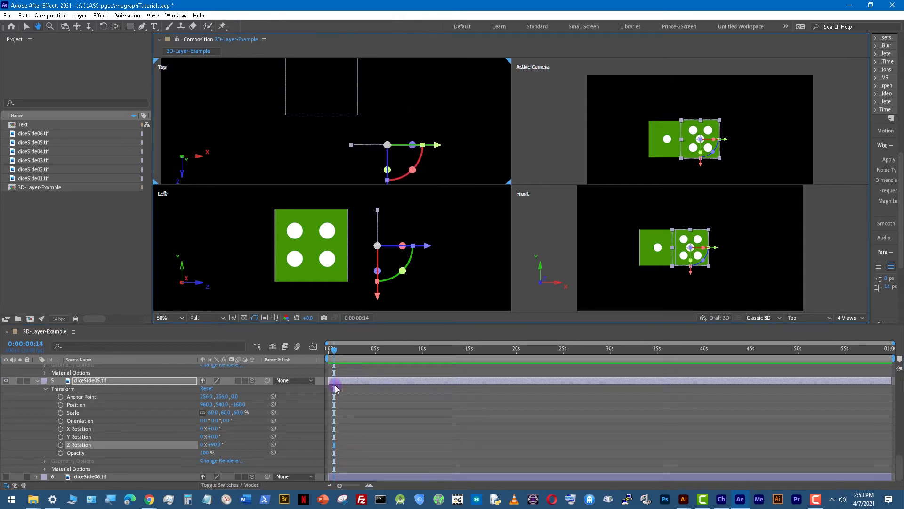
left_click(213, 445)
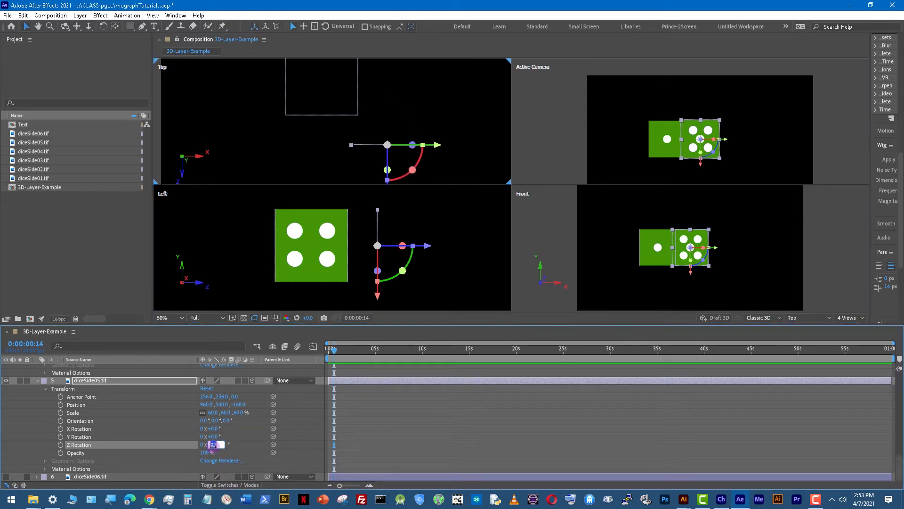
type("0")
key("Return")
Test 90° Y and Z rotations together on diceSide05.tif and reset both values to 0°.
left_click(213, 437)
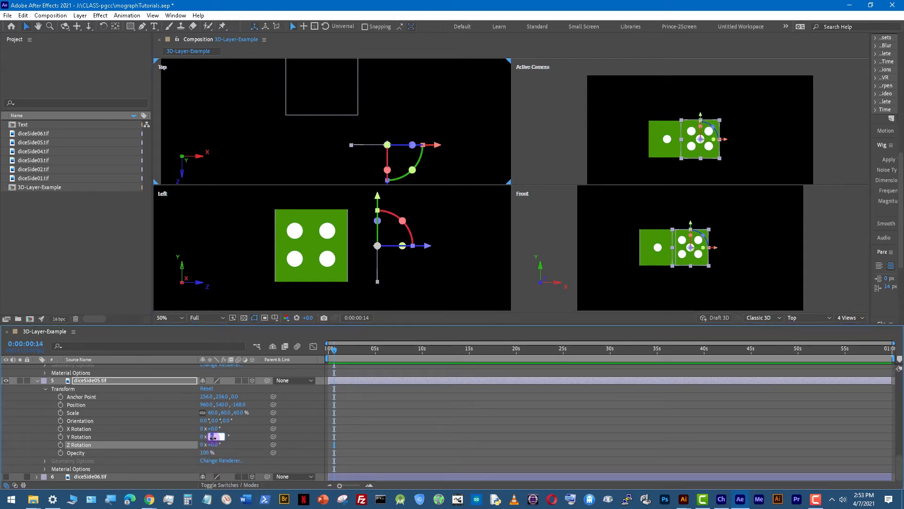
type("90")
key("Return")
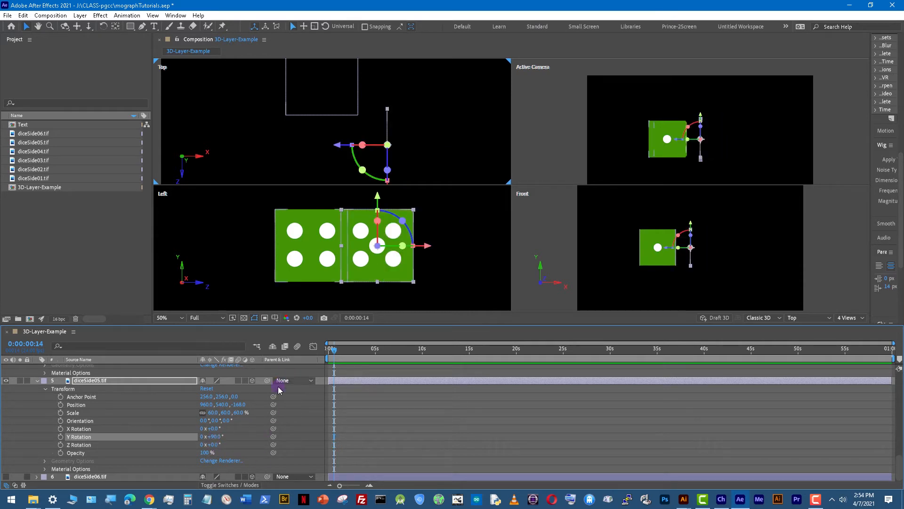
left_click_drag(264, 144, 249, 114)
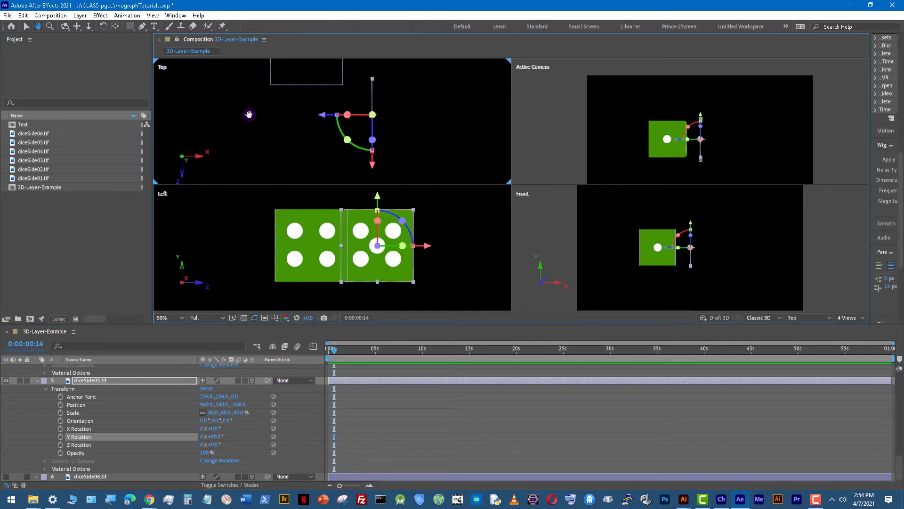
left_click(216, 444)
type("90")
key("Return")
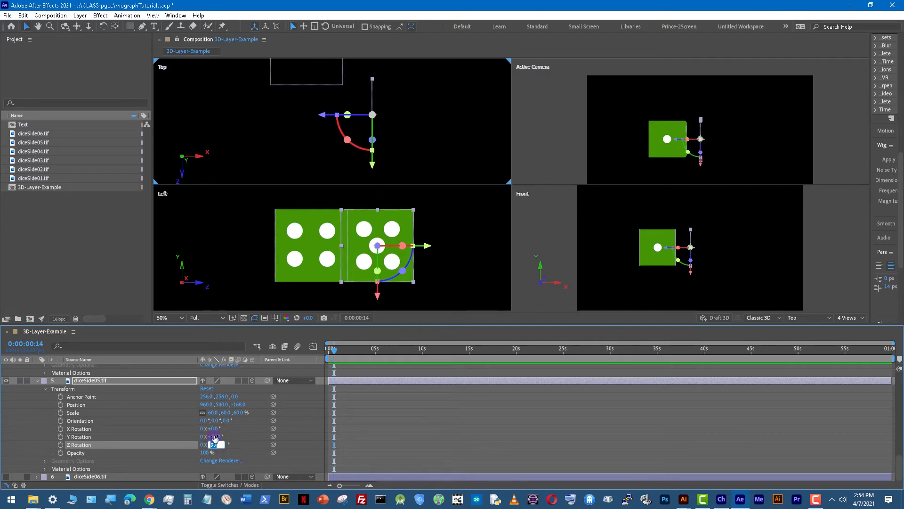
left_click(214, 437)
type("0")
key("Return")
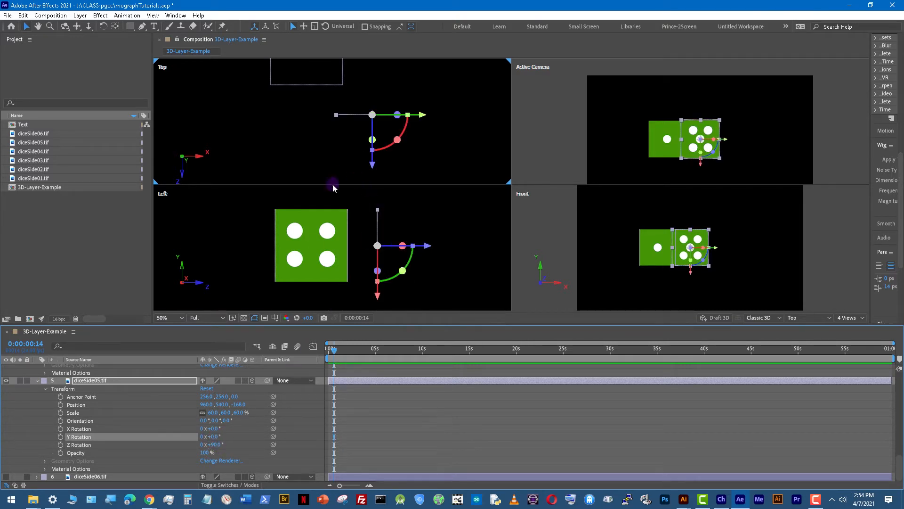
type("0")
key("Return")
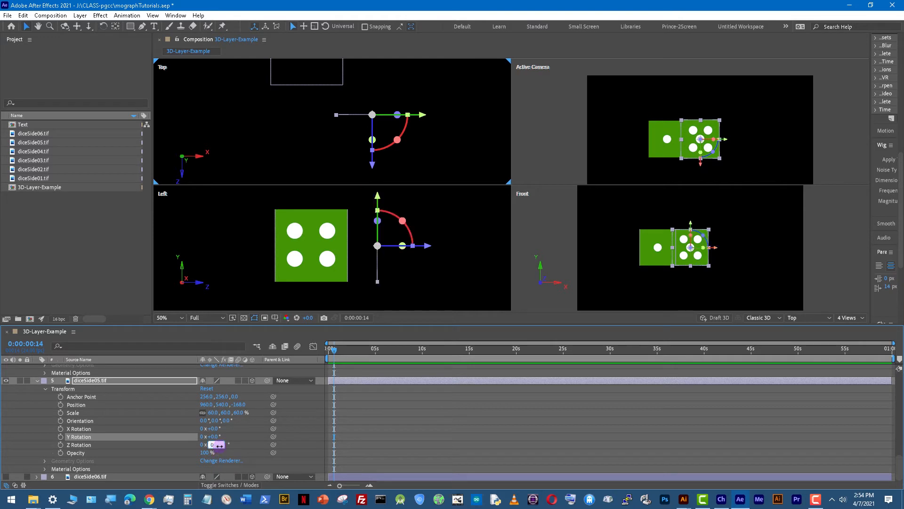
Test diceSide05.tif's rotation axes and set its X rotation to 90° so the face lies flat in the Top view.
left_click_drag(214, 437, 231, 436)
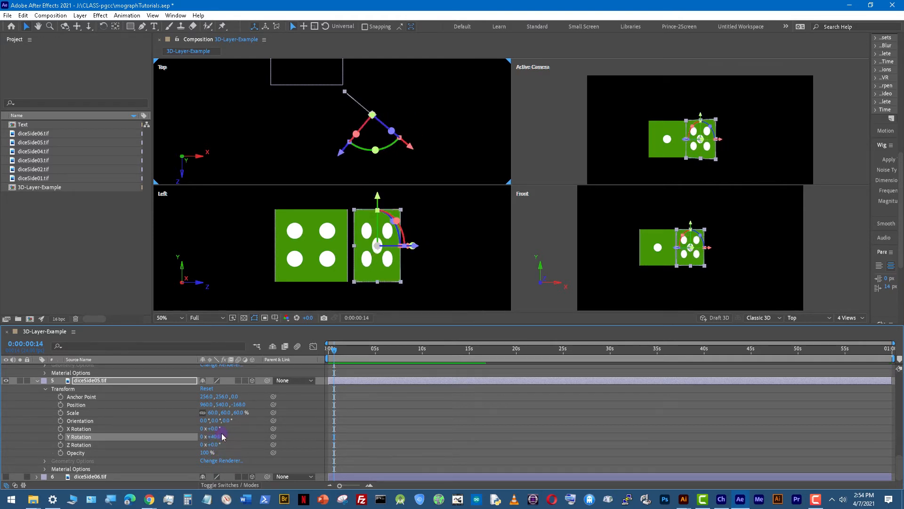
key("ctrl+z")
left_click_drag(214, 444, 224, 427)
key("ctrl+z")
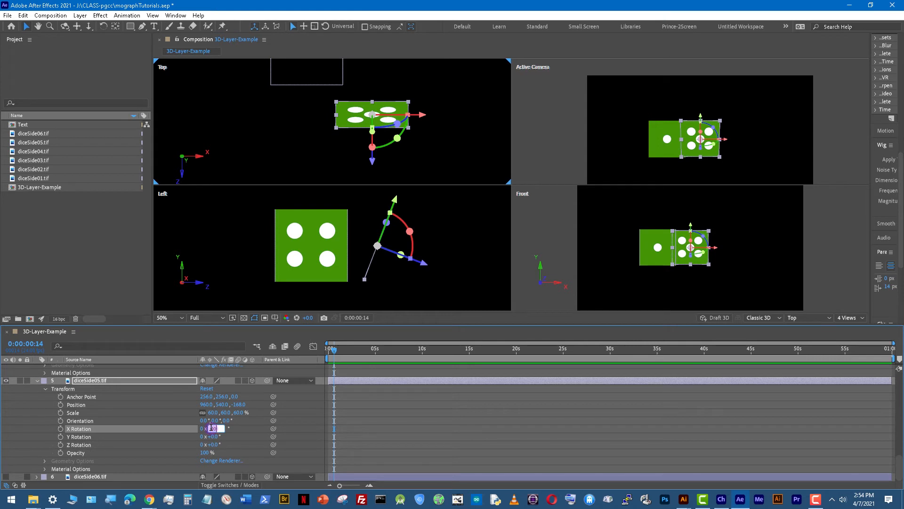
type("90")
key("Return")
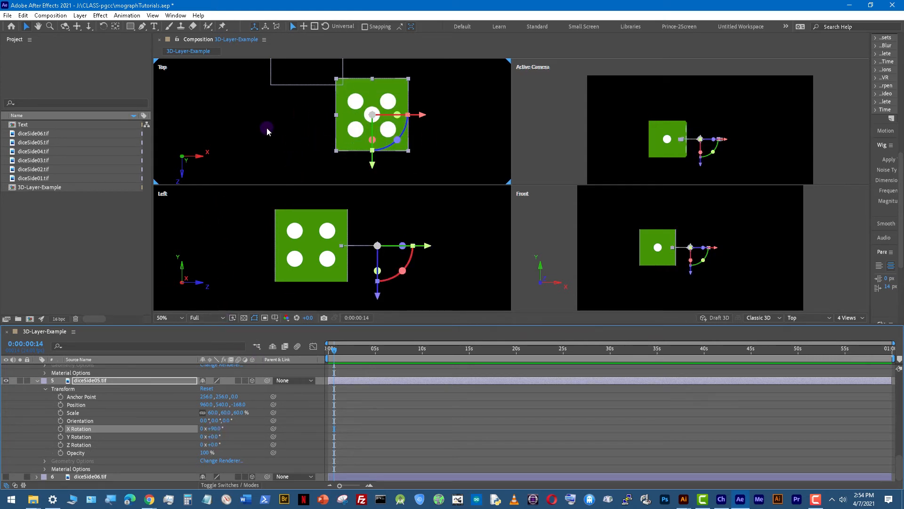
Move diceSide05.tif over the dice outline in the Top view, to X position 682 and Z position 112.
left_click_drag(290, 116, 288, 153)
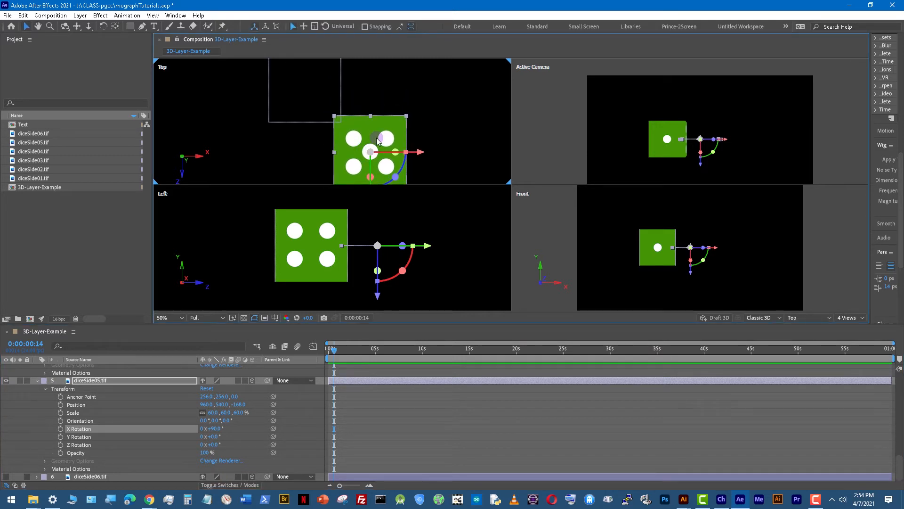
left_click_drag(378, 140, 395, 115)
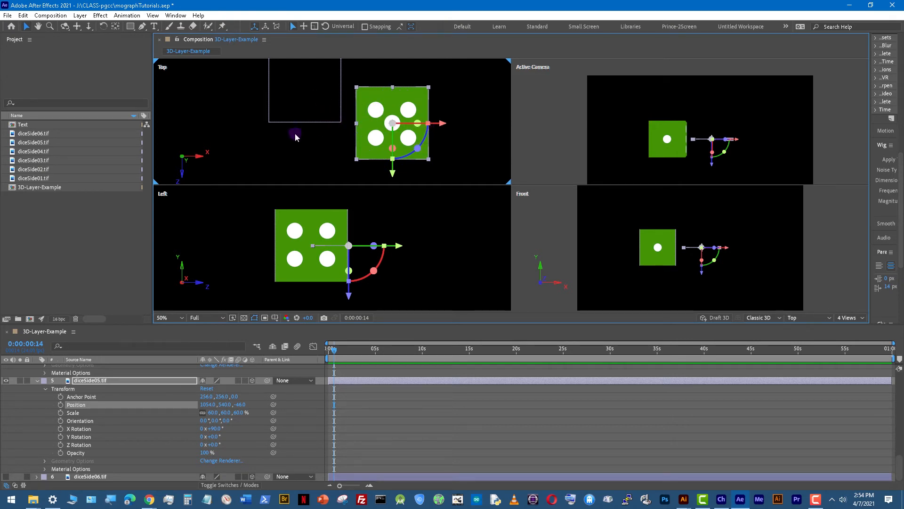
left_click_drag(288, 139, 304, 185)
left_click(378, 129)
key("space")
left_click_drag(385, 151, 298, 116)
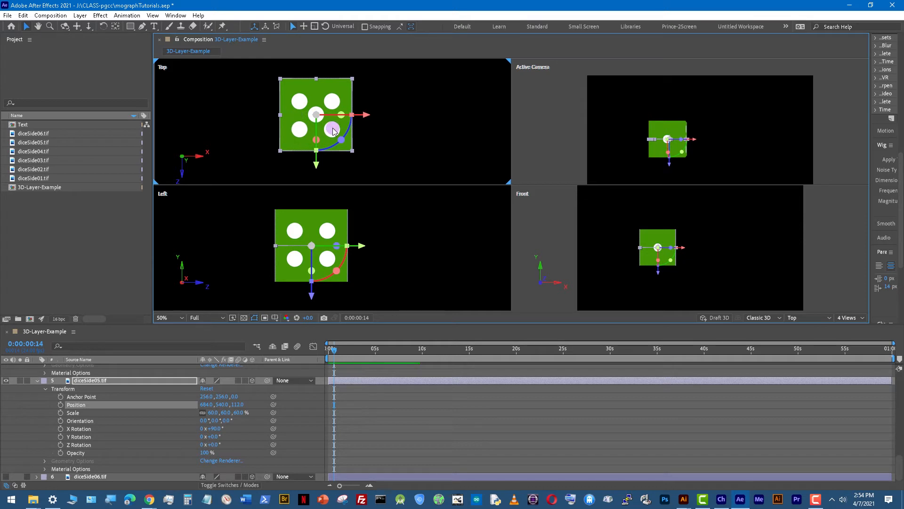
scroll(331, 111, "up", 2)
left_click_drag(352, 110, 351, 111)
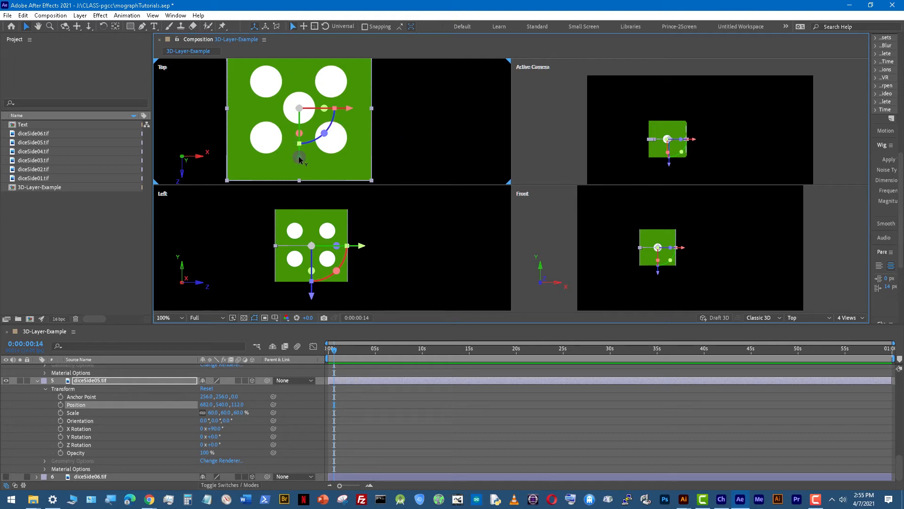
Lower diceSide05.tif in the Left view to Y position 689, at the lower edge of the side faces.
scroll(354, 280, "up", 1)
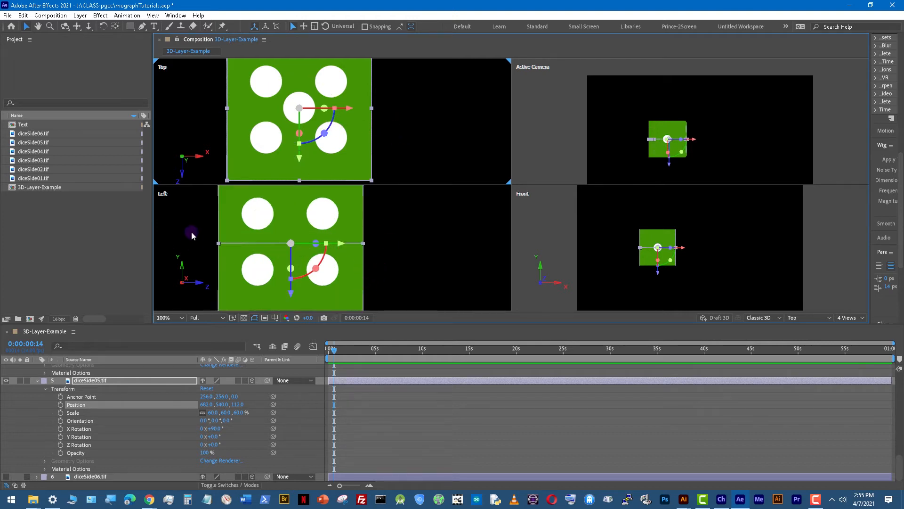
scroll(628, 267, "up", 1)
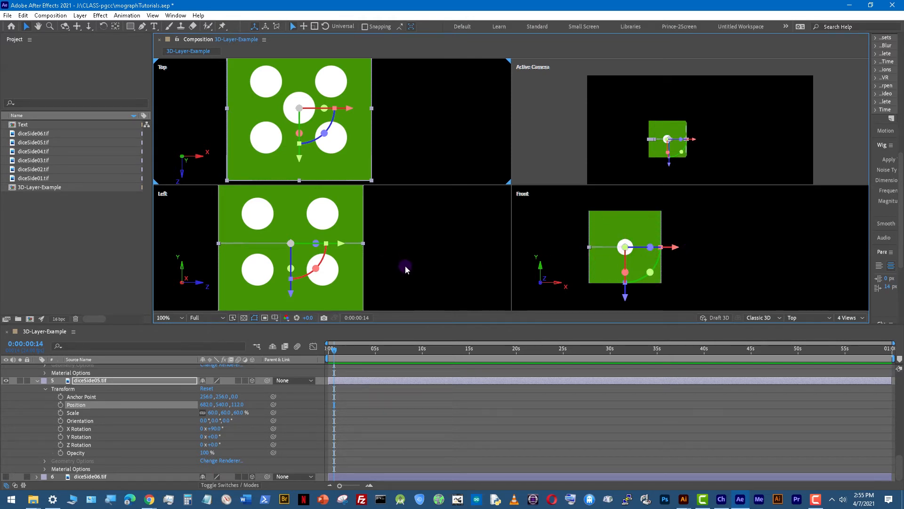
key("space")
left_click_drag(404, 265, 426, 234)
left_click_drag(314, 266, 303, 333)
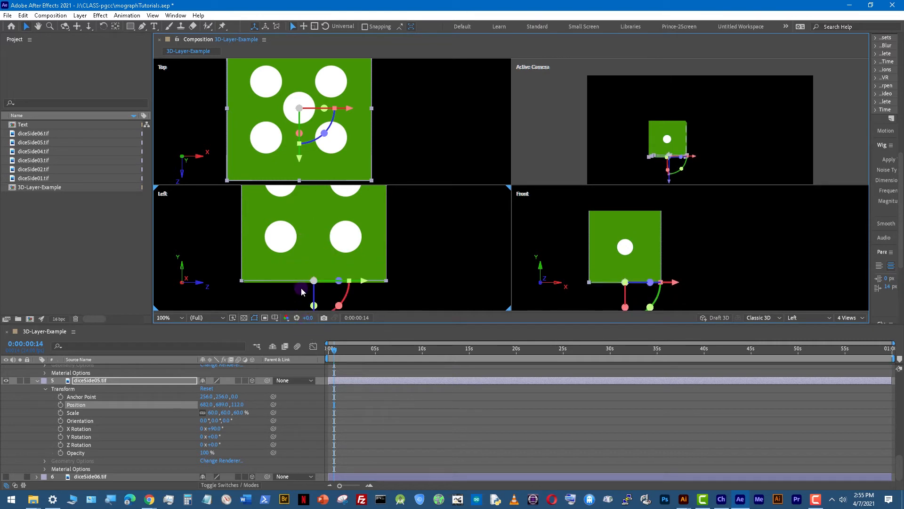
Fine-tune diceSide05.tif's Y position to 692.5 against the side faces' lower edge in the enlarged Left view, and deselect it.
scroll(299, 283, "up", 1)
left_click_drag(303, 263, 367, 182)
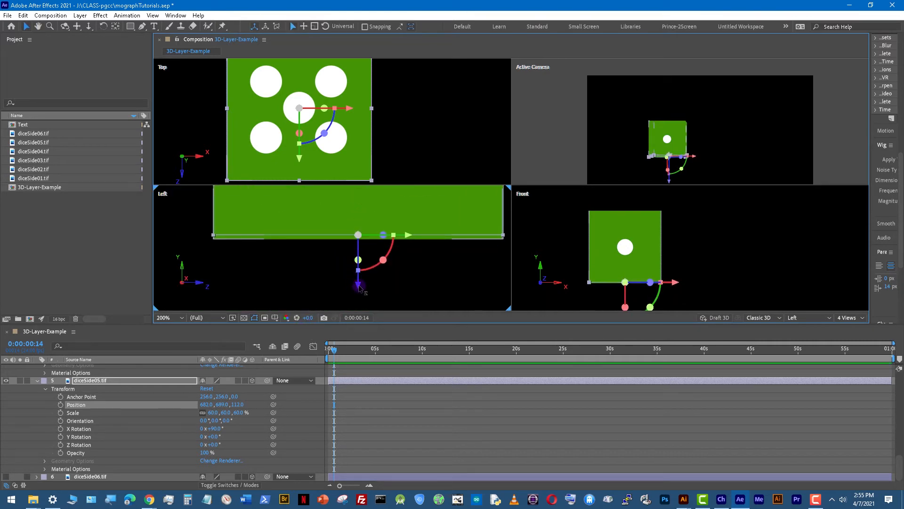
left_click_drag(361, 286, 361, 291)
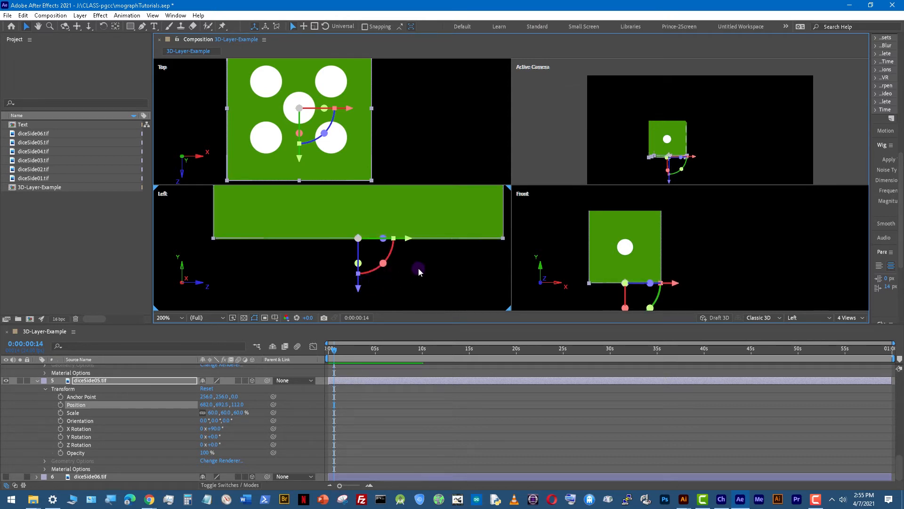
left_click(419, 268)
Make diceSide06.tif visible and expand its transform properties, with the whole dice framed in the Left and Top views.
key("comma")
key("comma")
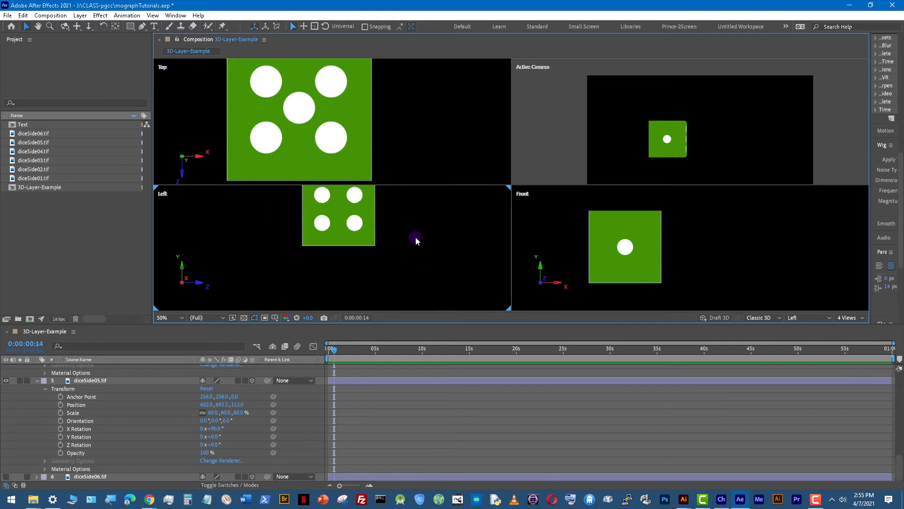
left_click_drag(400, 212, 412, 252)
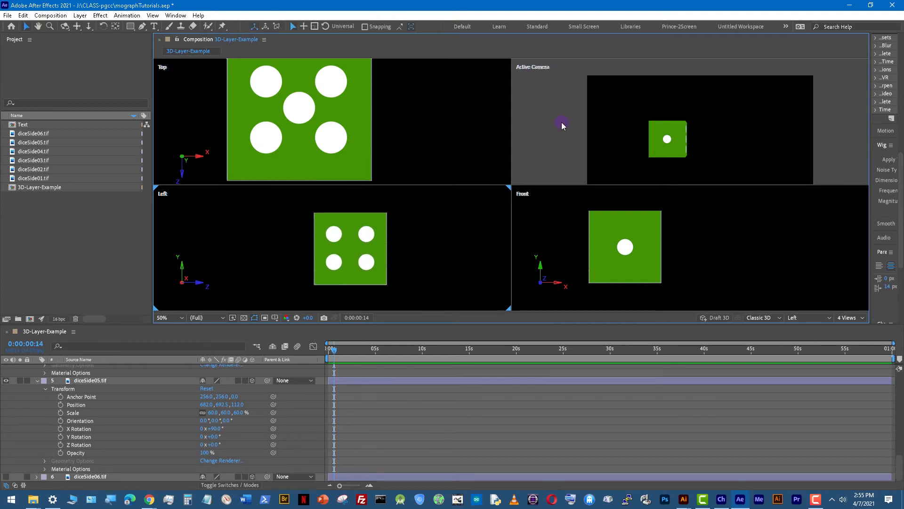
left_click_drag(409, 113, 411, 141)
scroll(411, 141, "down", 1)
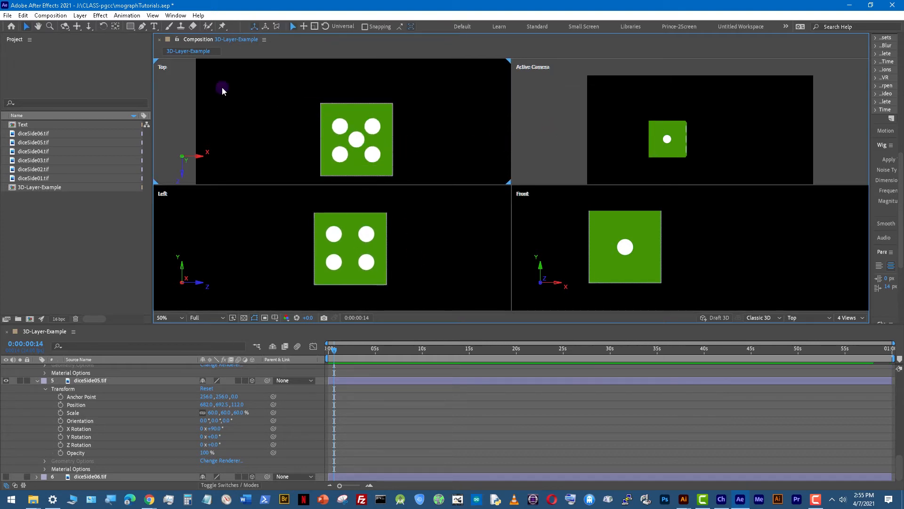
left_click(356, 140)
left_click(194, 117)
left_click(6, 476)
left_click(35, 477)
left_click(37, 476)
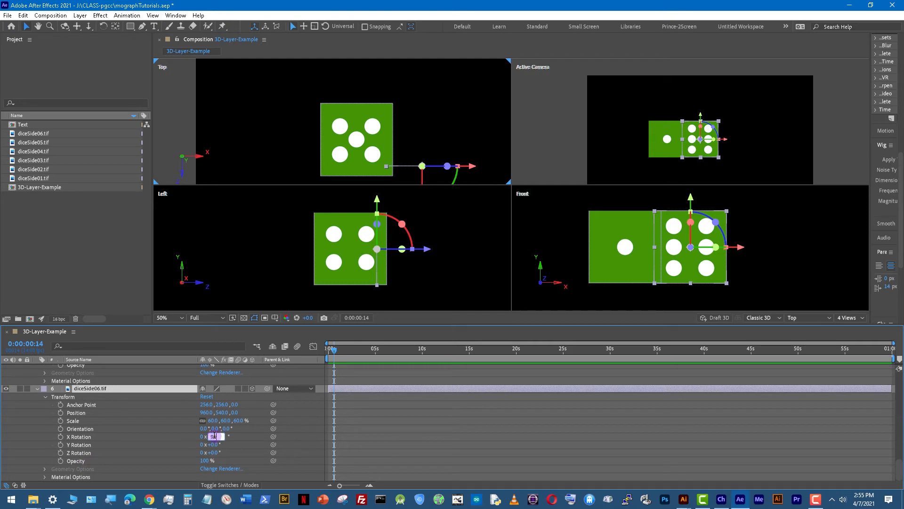
Set diceSide06.tif's X rotation to 90° and move it over the dice in the Top view, to X position 684 and Z position 112.
type("90")
key("Return")
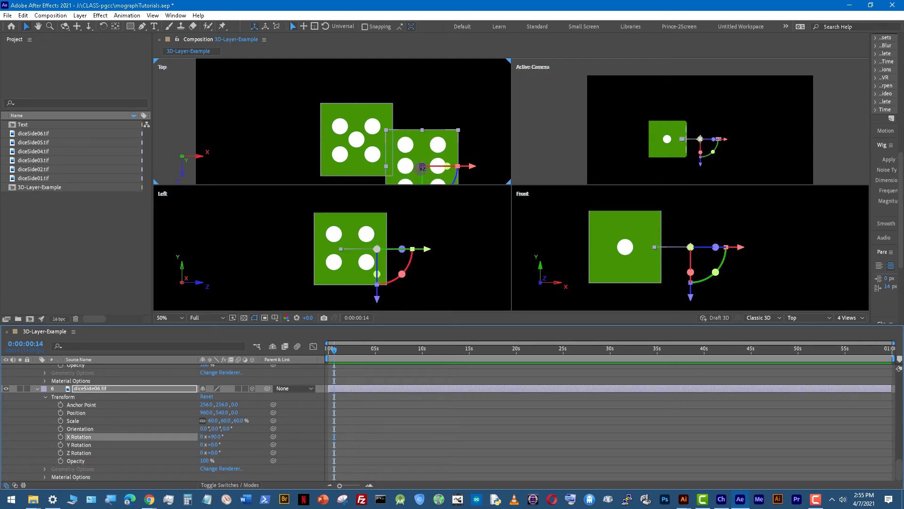
left_click_drag(432, 150, 368, 125)
scroll(339, 134, "up", 2)
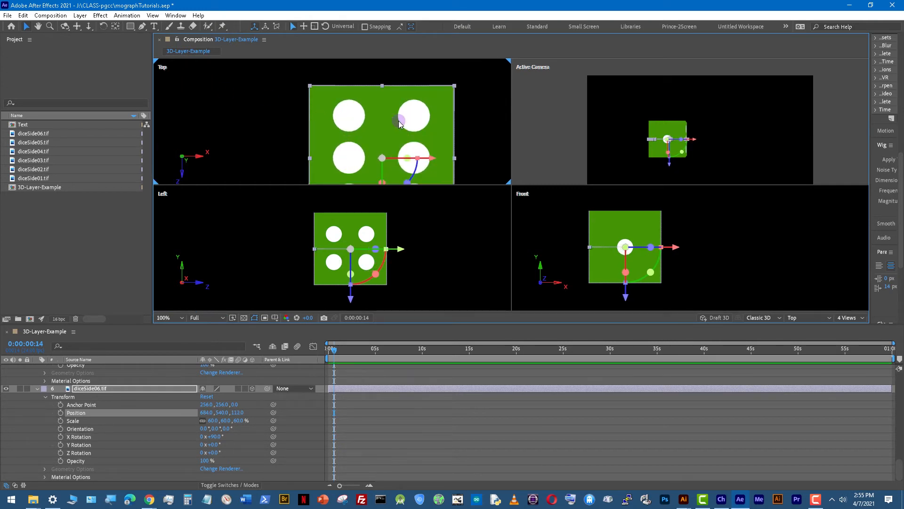
left_click_drag(441, 124, 414, 88)
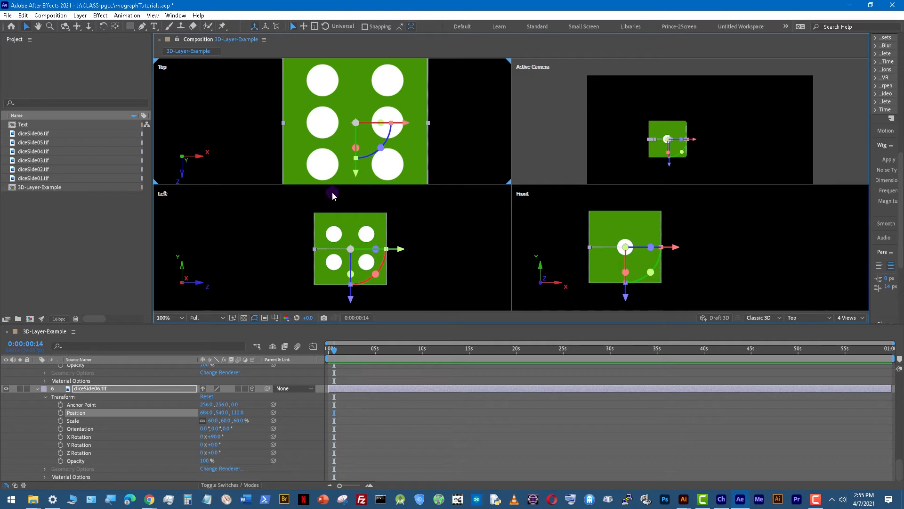
Lock diceSide01.tif through diceSide05.tif in the timeline and collapse the properties of the first four layers.
scroll(28, 414, "down", 3)
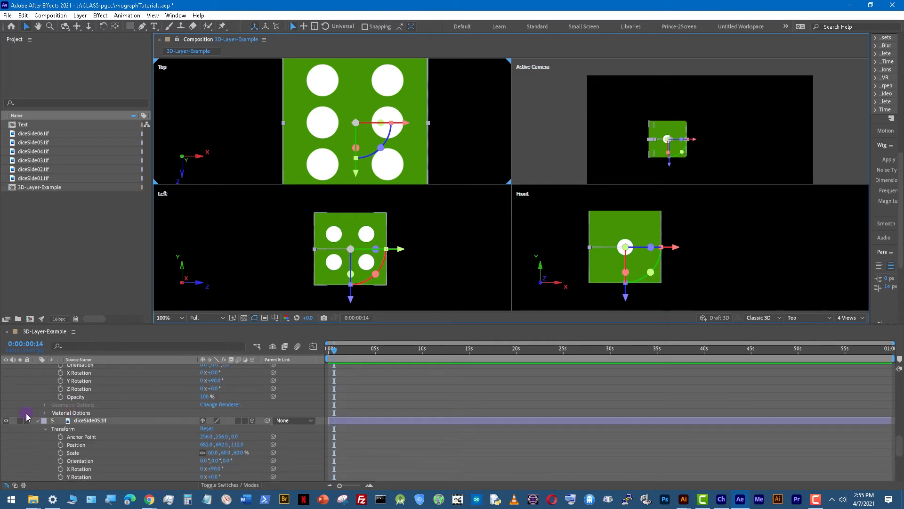
scroll(27, 422, "up", 6)
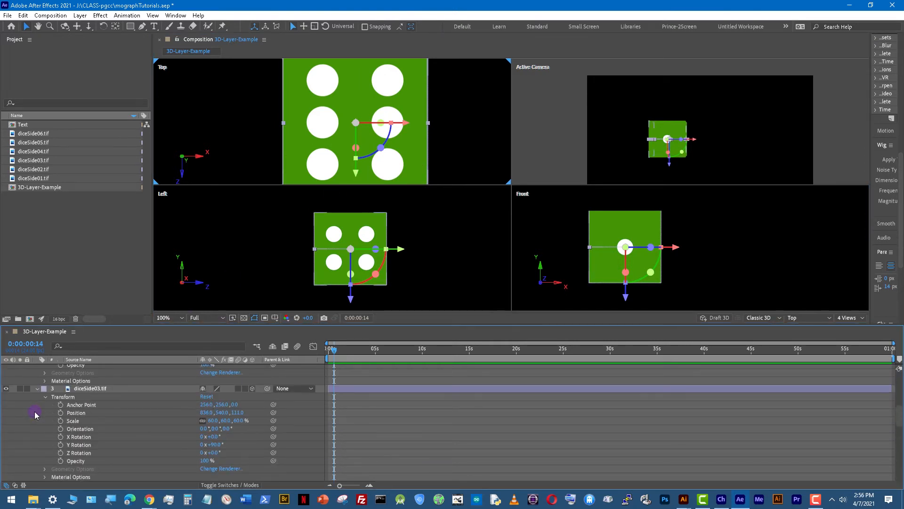
left_click(37, 388)
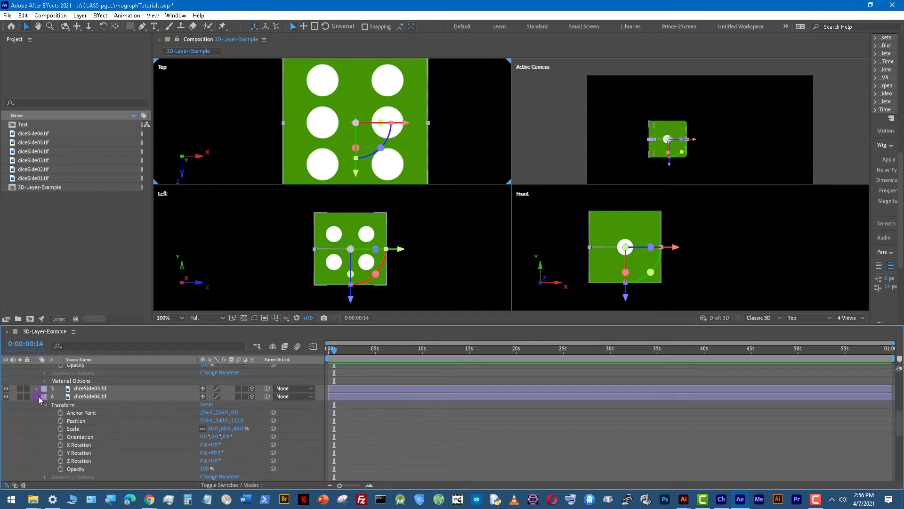
left_click(37, 396)
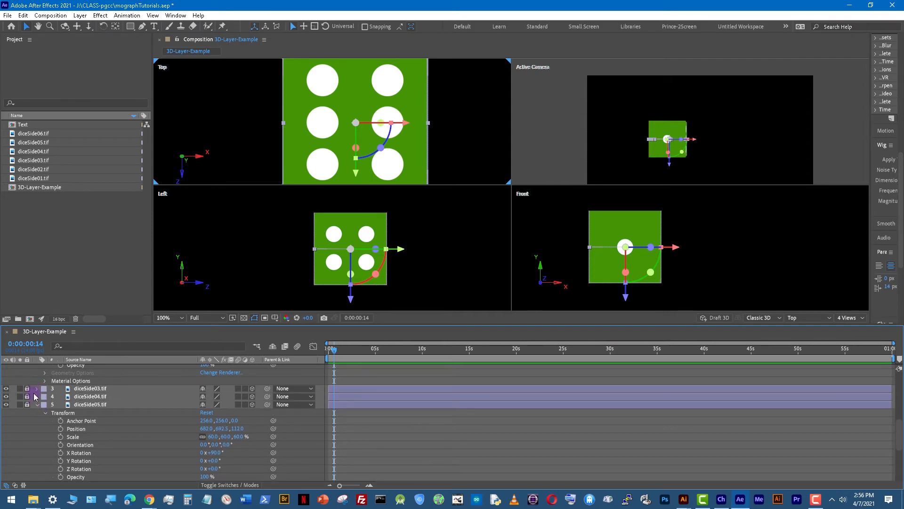
scroll(34, 398, "up", 5)
left_click(37, 420)
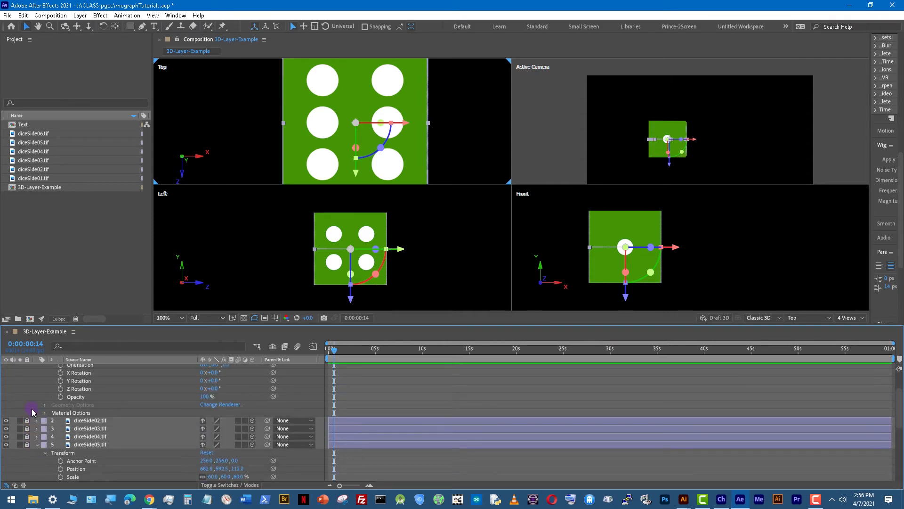
scroll(34, 404, "up", 2)
left_click(38, 368)
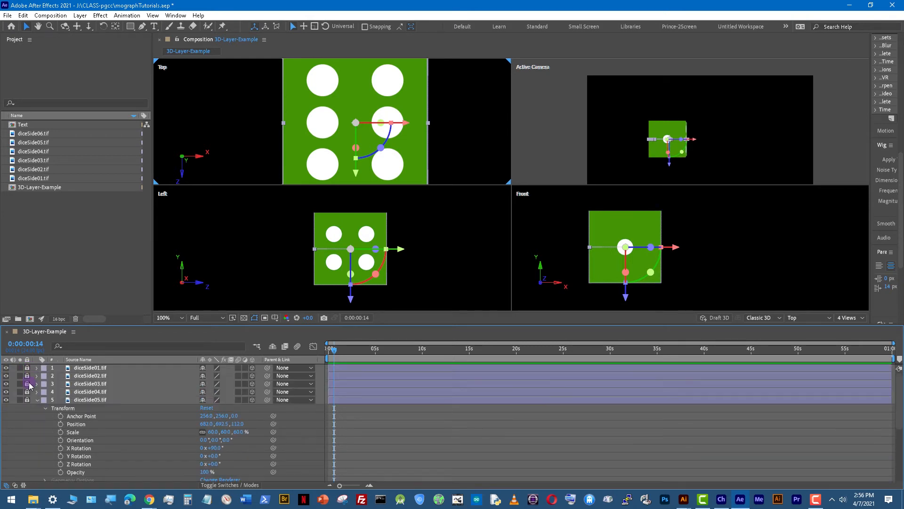
scroll(37, 409, "down", 3)
left_click(42, 411)
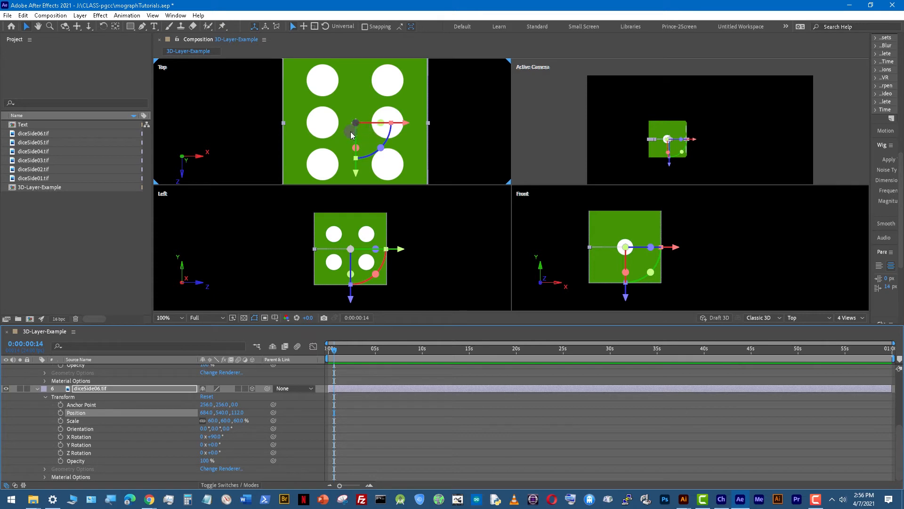
Fine-tune diceSide06.tif's Z position to 111.5 against the dice edges in the enlarged Top view.
scroll(349, 146, "up", 4)
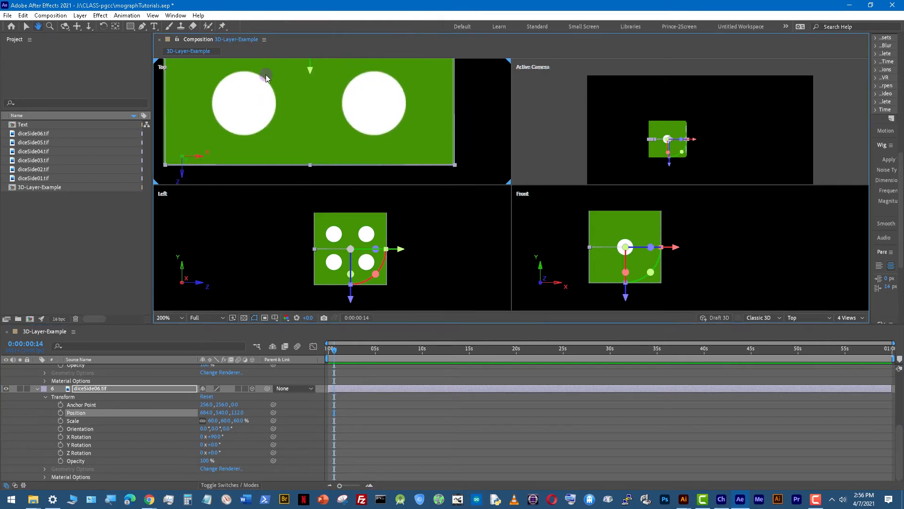
left_click_drag(311, 74, 375, 145)
scroll(332, 97, "down", 1)
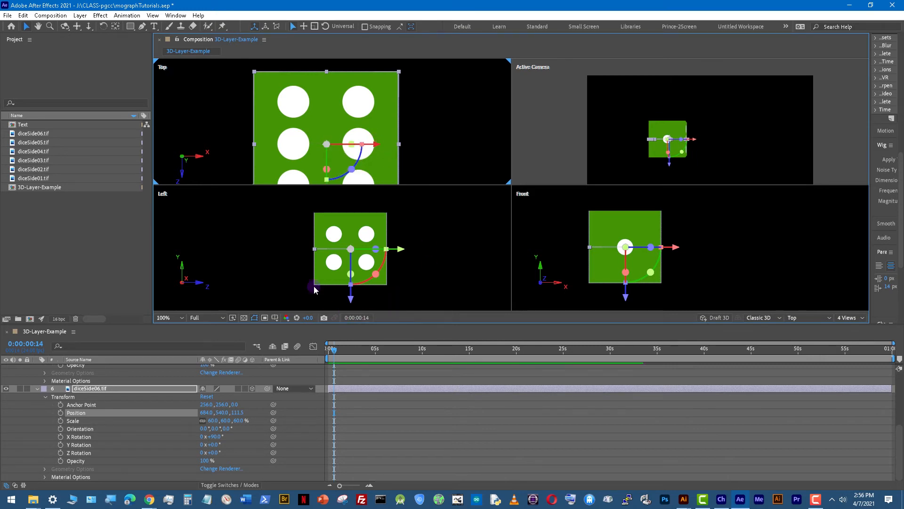
scroll(332, 249, "up", 1)
scroll(437, 254, "down", 1)
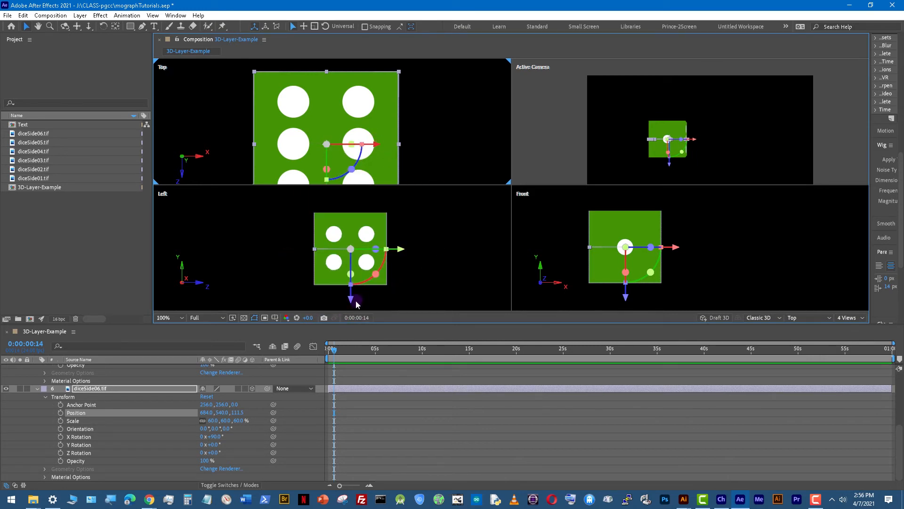
Raise diceSide06.tif in the Left view to Y position 387, onto the upper edge of the side faces, and deselect it.
left_click_drag(352, 299, 352, 270)
scroll(349, 237, "up", 1)
left_click_drag(415, 257, 414, 304)
left_click_drag(367, 280, 347, 256)
left_click(472, 236)
scroll(464, 244, "down", 1)
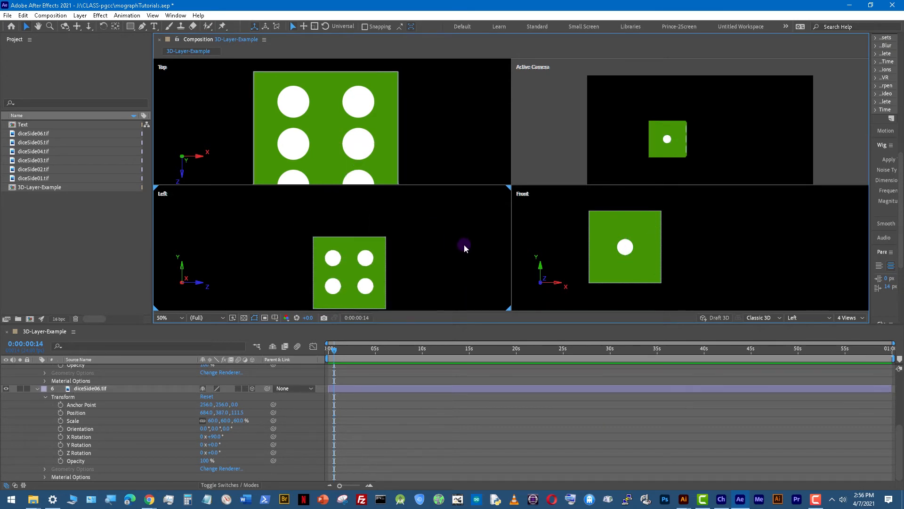
scroll(466, 254, "down", 1)
scroll(306, 118, "down", 1)
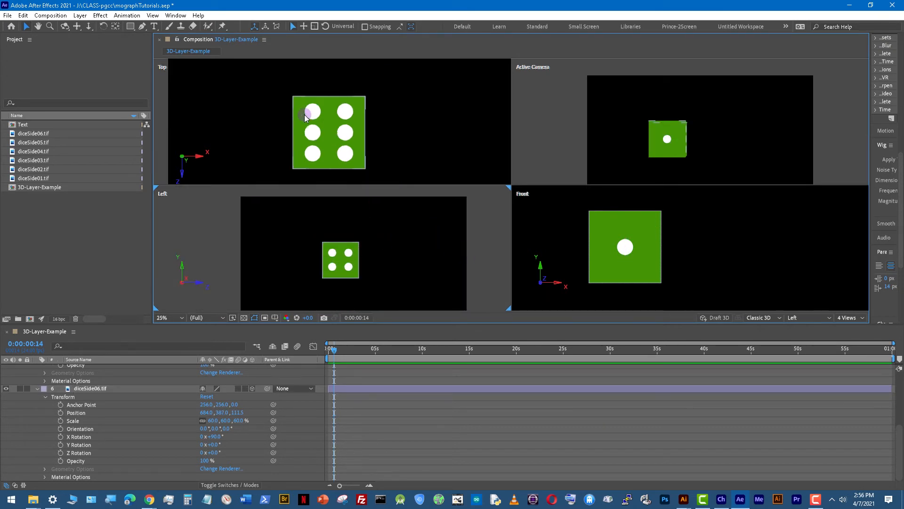
Collapse the properties of diceSide05.tif and diceSide06.tif and unlock all the locked dice layers.
left_click(34, 390)
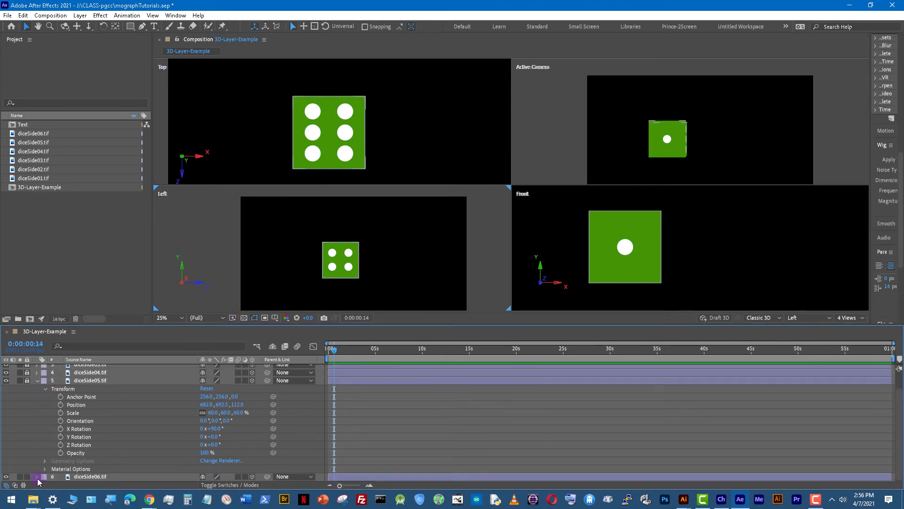
left_click(36, 476)
left_click(38, 388)
left_click(39, 381)
left_click_drag(30, 402, 27, 371)
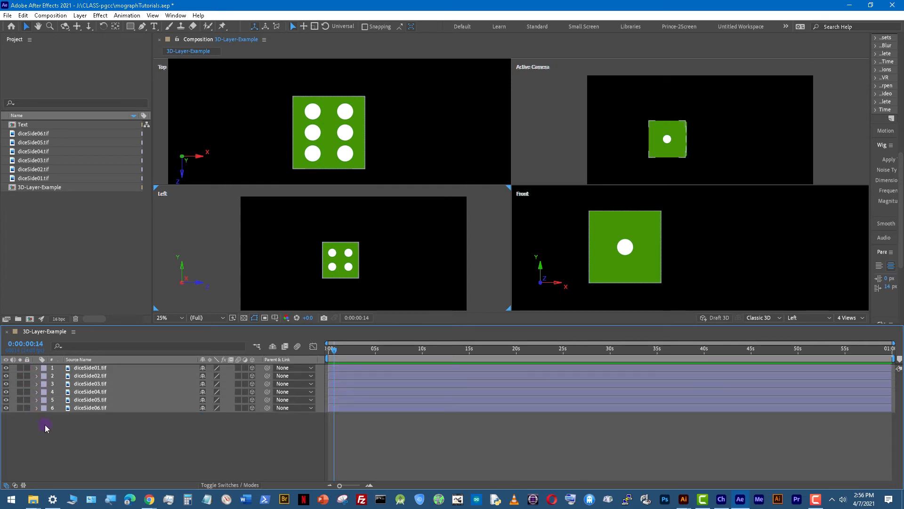
Parent diceSide02.tif through diceSide06.tif to diceSide01.tif.
left_click(105, 409)
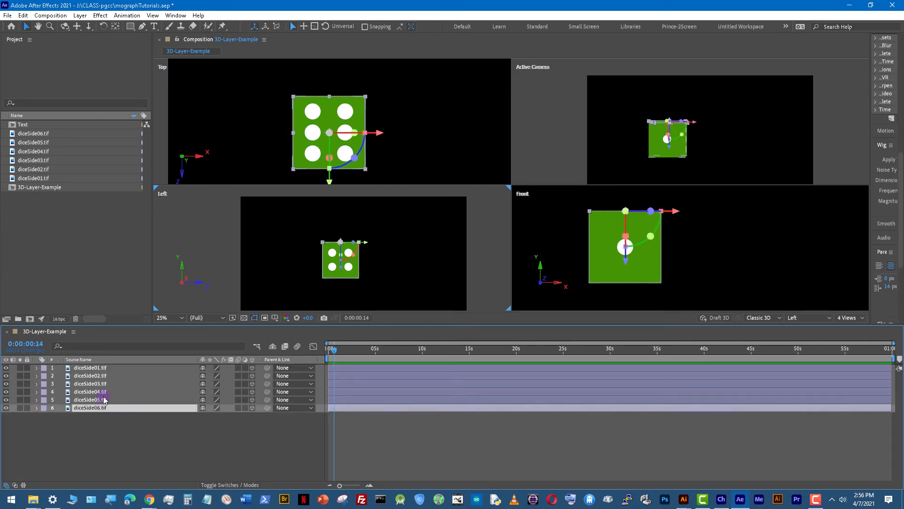
key("ctrl+a")
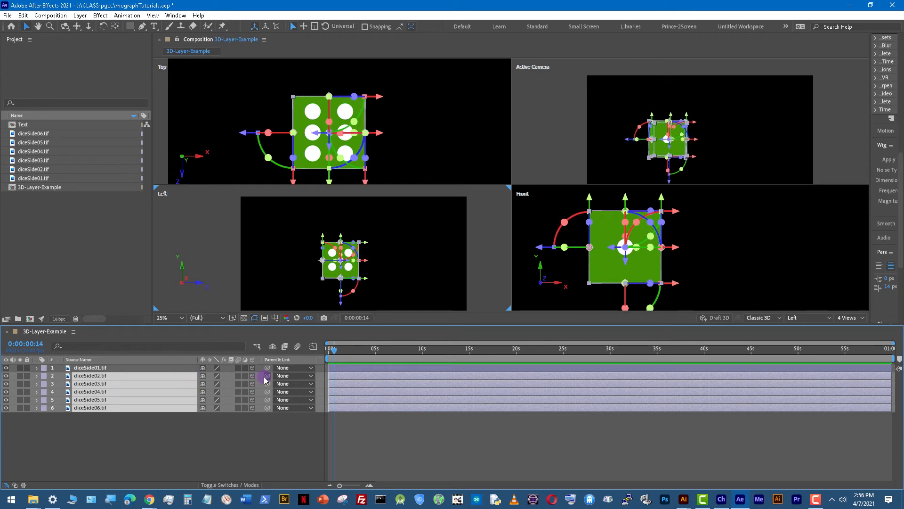
left_click_drag(266, 377, 95, 368)
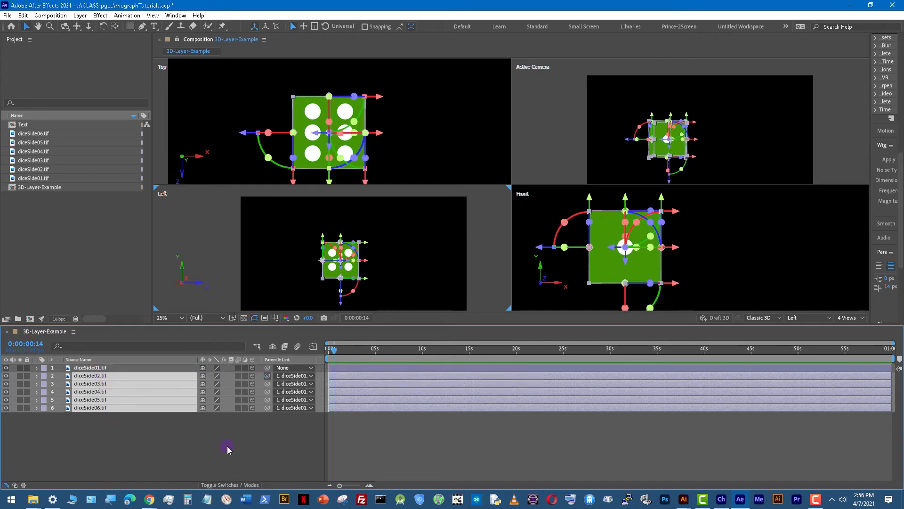
Reveal only the position and rotation properties of the parent layer diceSide01.tif.
left_click(95, 368)
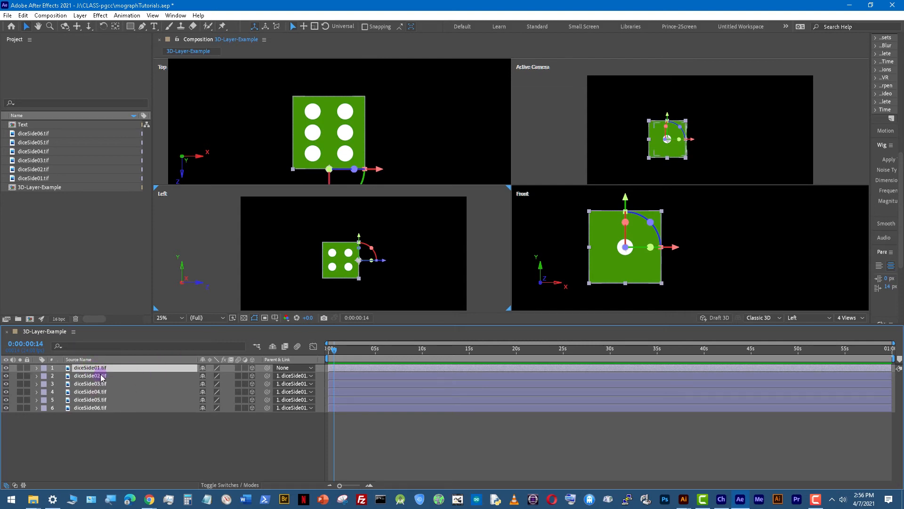
key("p")
key("shift+r")
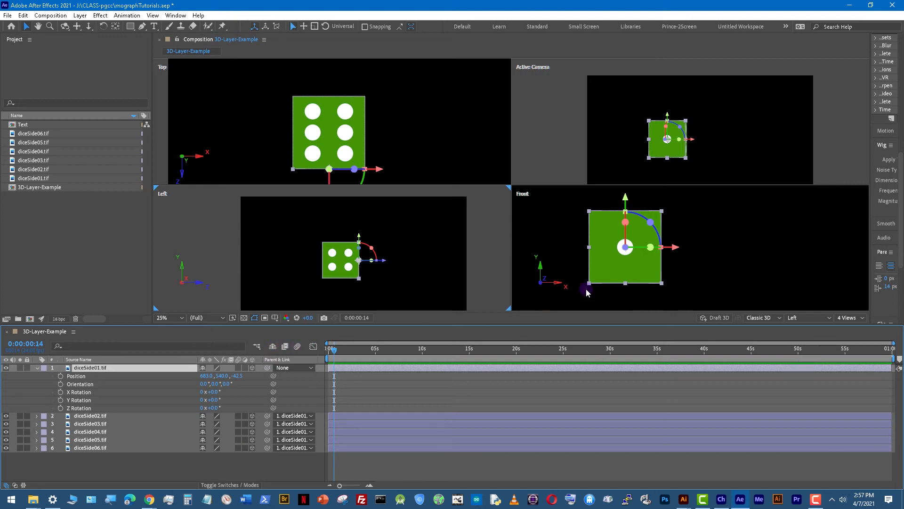
Switch the composition to a single Active Camera view at 50% magnification and deselect the layer.
left_click(849, 319)
left_click(840, 326)
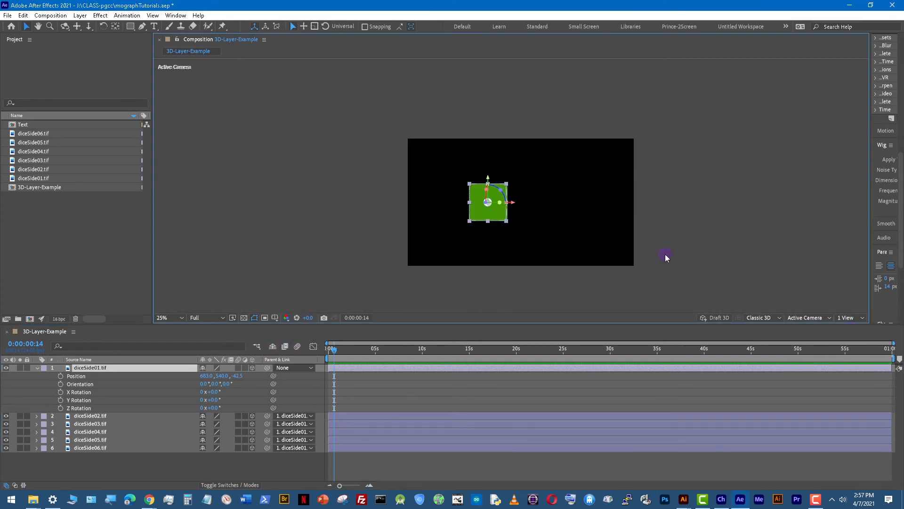
scroll(505, 219, "up", 2)
left_click_drag(596, 214, 583, 195)
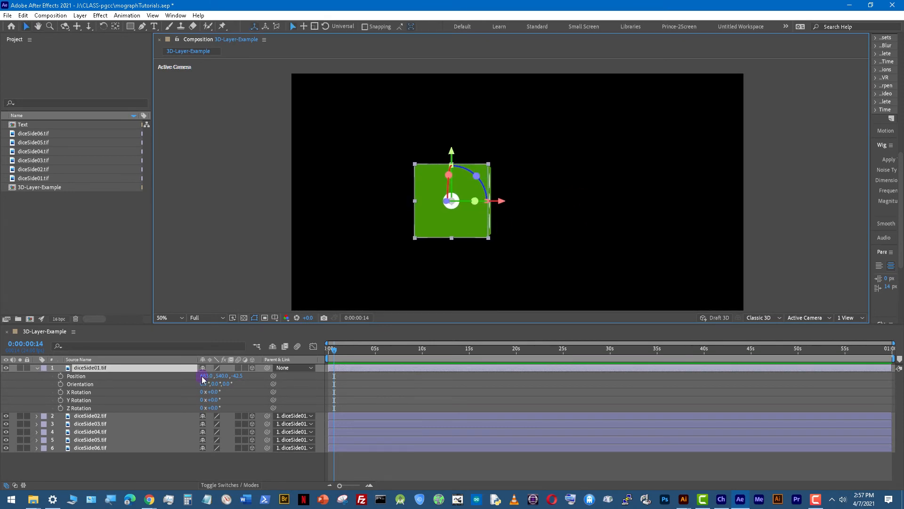
left_click(239, 220)
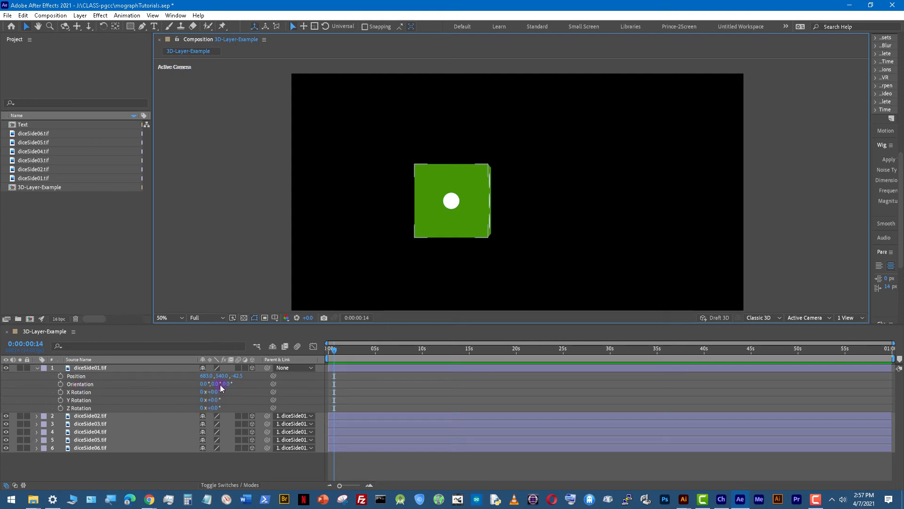
Reveal diceSide01.tif's scale as well, and set its Y position to 574 and its orientation to 128°, 3°, 45°.
key("shift+s")
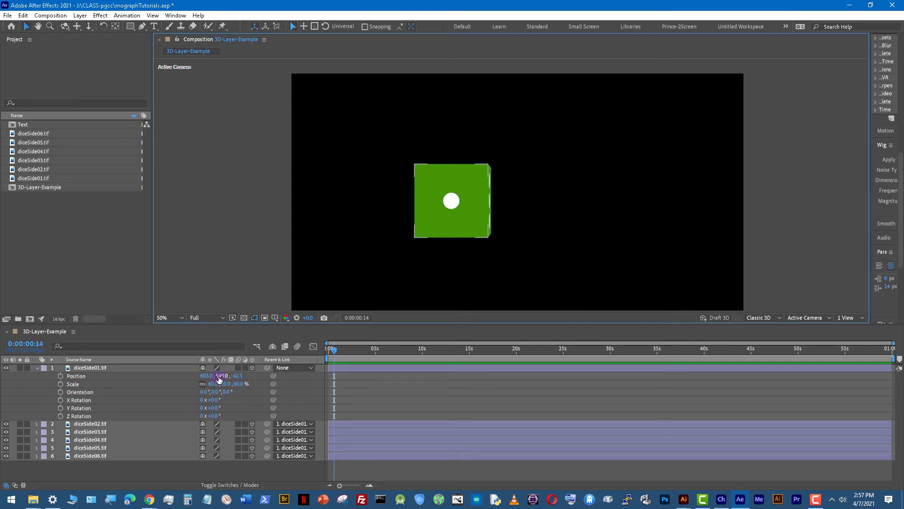
left_click_drag(220, 379, 310, 403)
left_click_drag(232, 392, 92, 411)
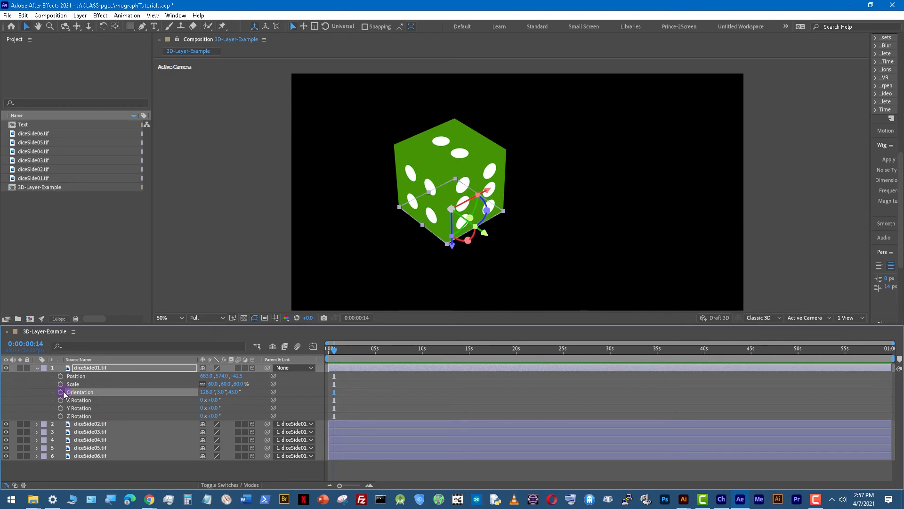
Turn on keyframing for diceSide01.tif's position and orientation, and place both first keyframes at 0:00:00:00.
left_click(61, 376)
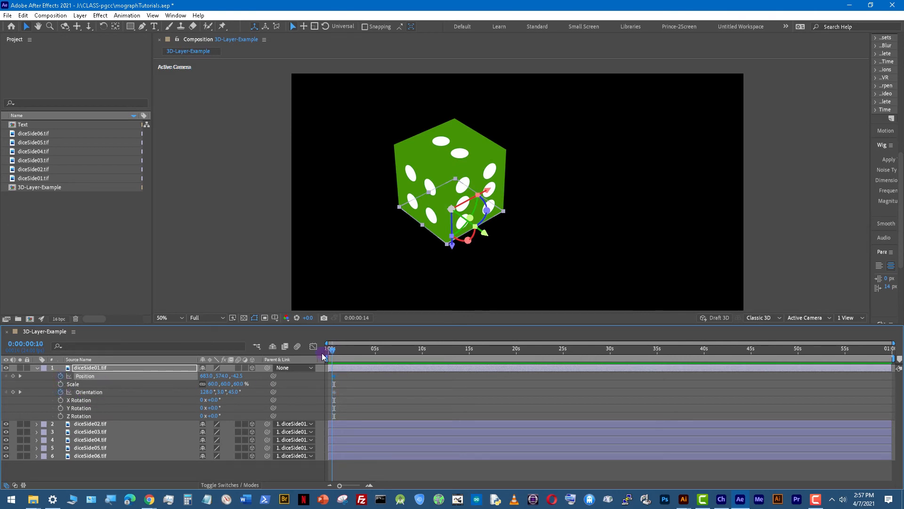
left_click(331, 392)
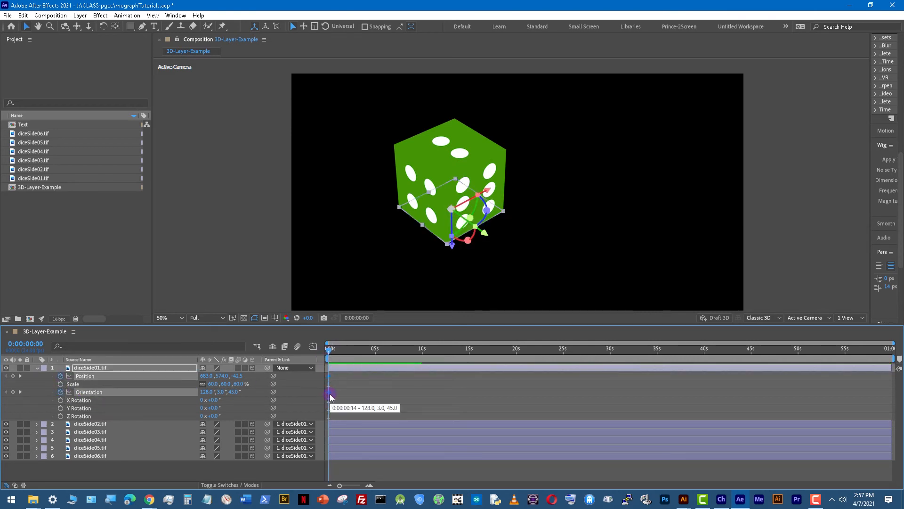
left_click_drag(330, 395, 329, 395)
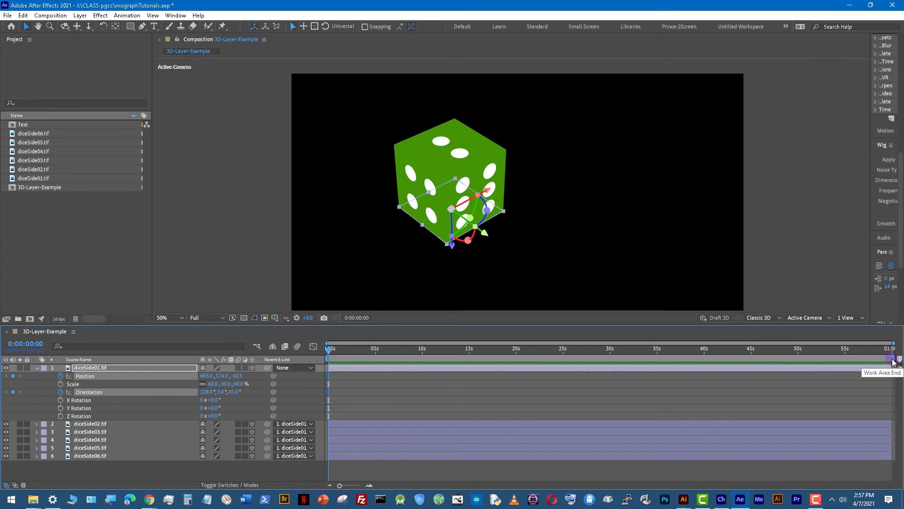
Shorten the work area to end at 3 seconds and narrow the visible timeline range to about 9 seconds.
left_click_drag(893, 360, 811, 377)
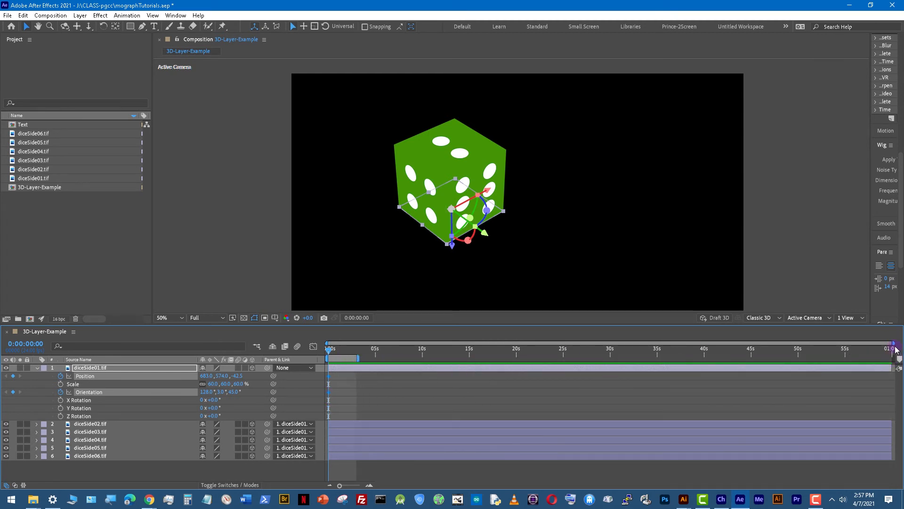
left_click_drag(893, 343, 413, 343)
Rotate the dice at 0:00:00:12 to an orientation of 42.7°, 55°, 124.5°, adding a second orientation keyframe on diceSide01.tif.
left_click_drag(356, 350, 368, 351)
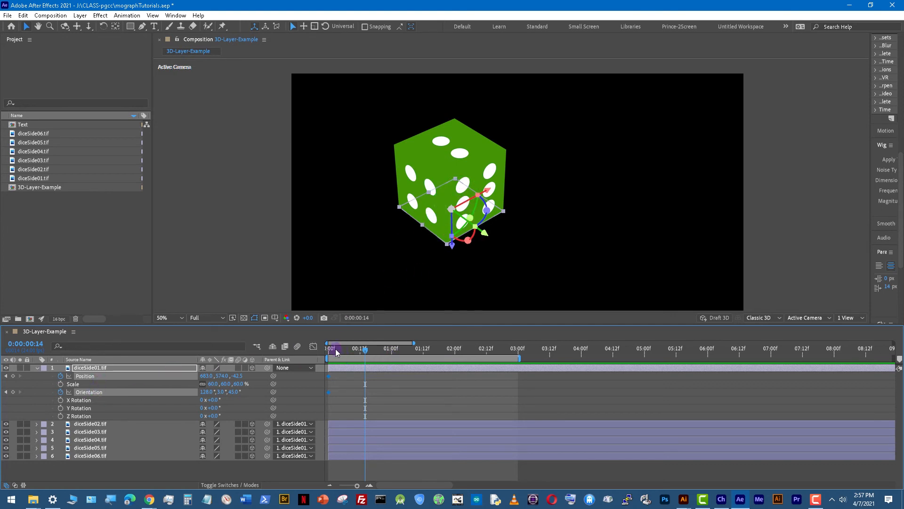
left_click_drag(336, 353, 360, 354)
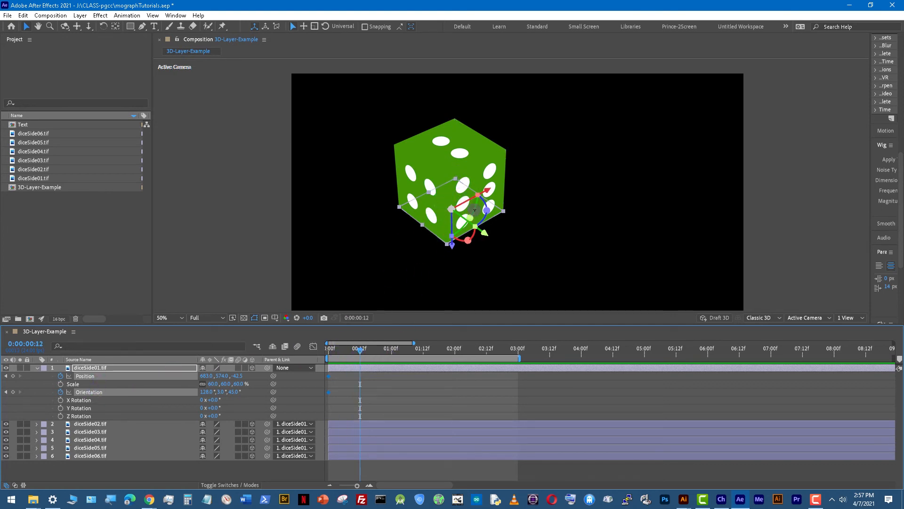
left_click_drag(478, 210, 489, 173)
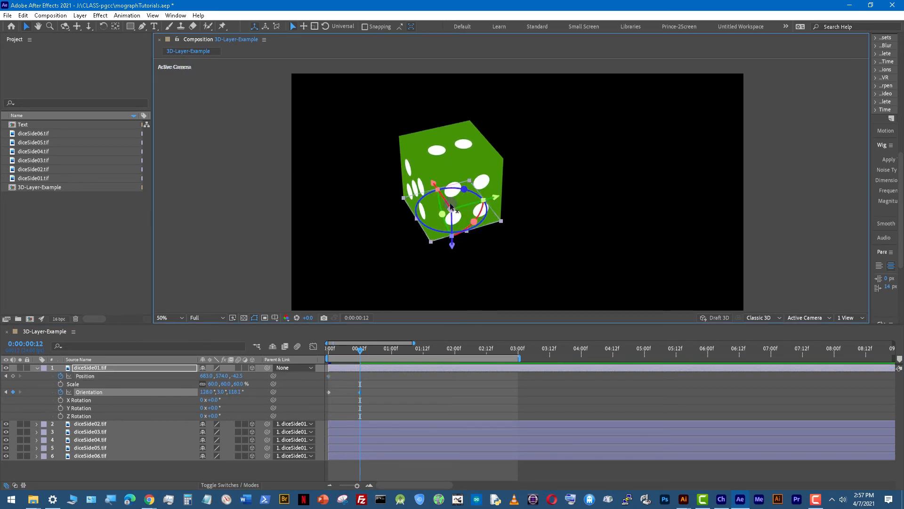
left_click_drag(442, 213, 424, 264)
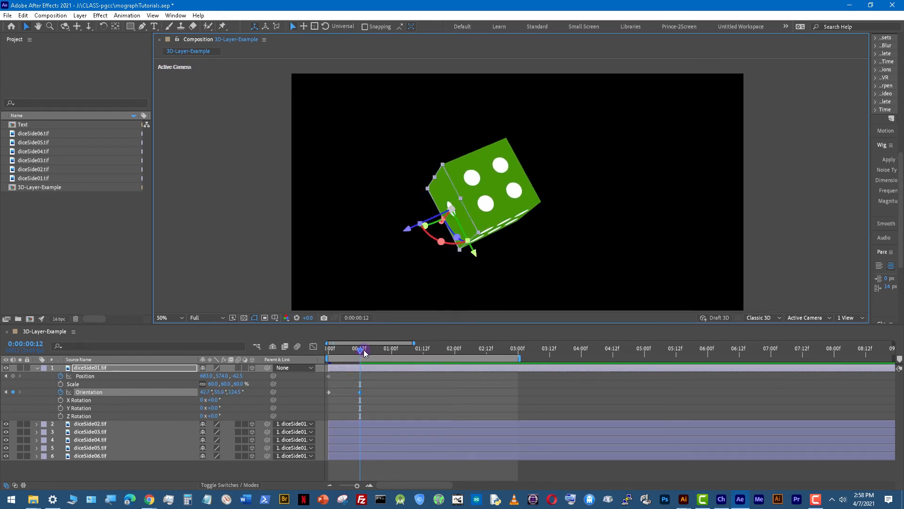
Keyframe diceSide01.tif's position at 737, 544, 1036.5 at 0:00:00:11, and bring the dice closer along Z at 0:00:00:21.
mouse_move(356, 354)
left_mouse_down()
mouse_move(319, 356)
mouse_move(358, 355)
left_mouse_up()
left_click_drag(206, 375, 429, 368)
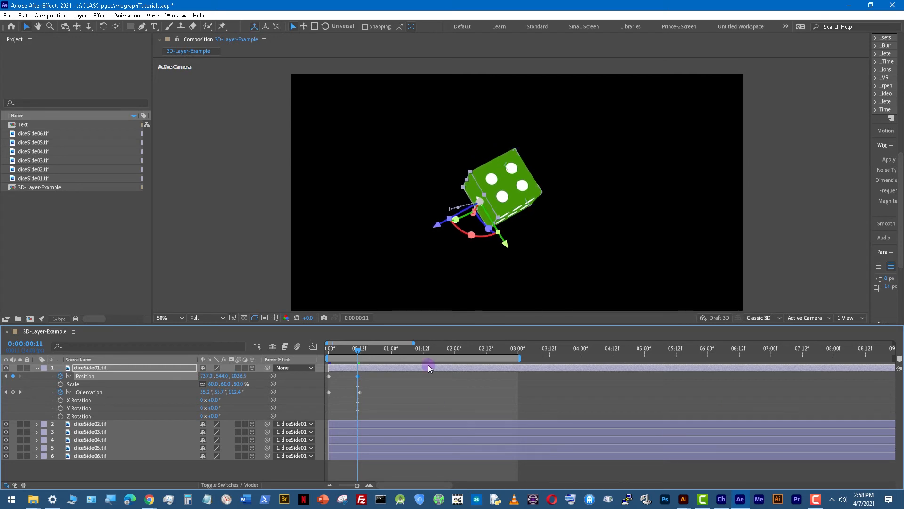
left_click_drag(359, 353, 384, 357)
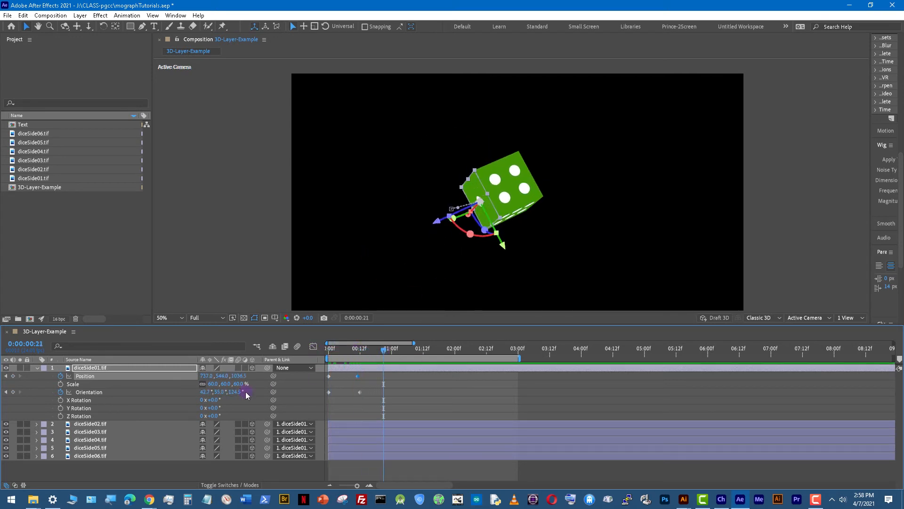
left_click_drag(240, 376, 219, 375)
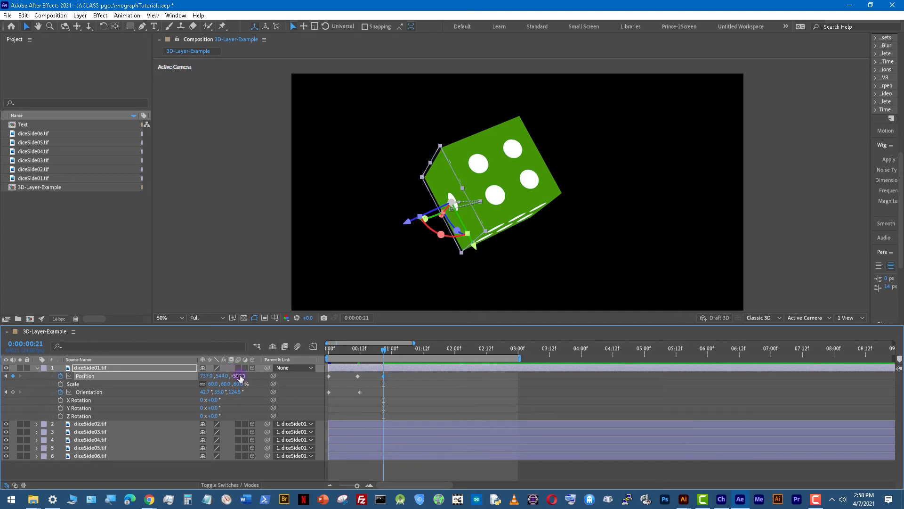
Undo the accidental move of the diceSide04.tif face and set diceSide01.tif's X position to 893 at 0:00:00:21.
left_click(557, 223)
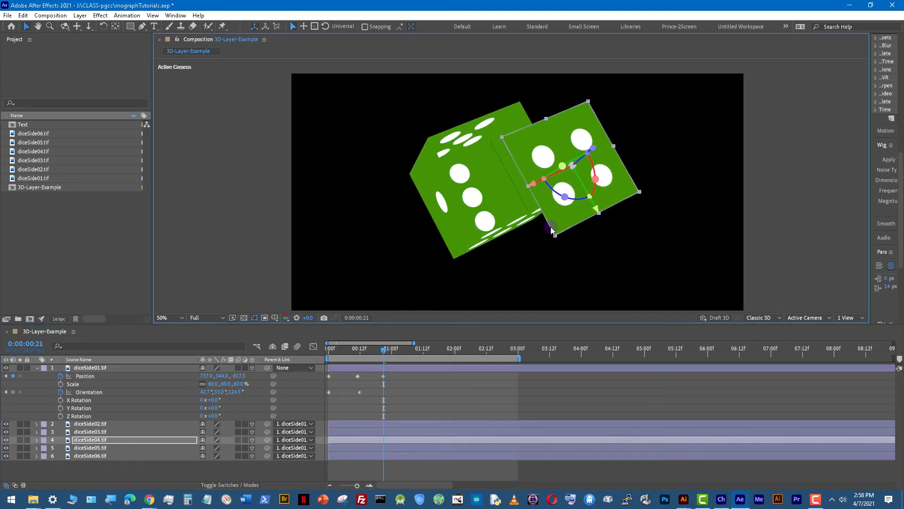
key("ctrl+z")
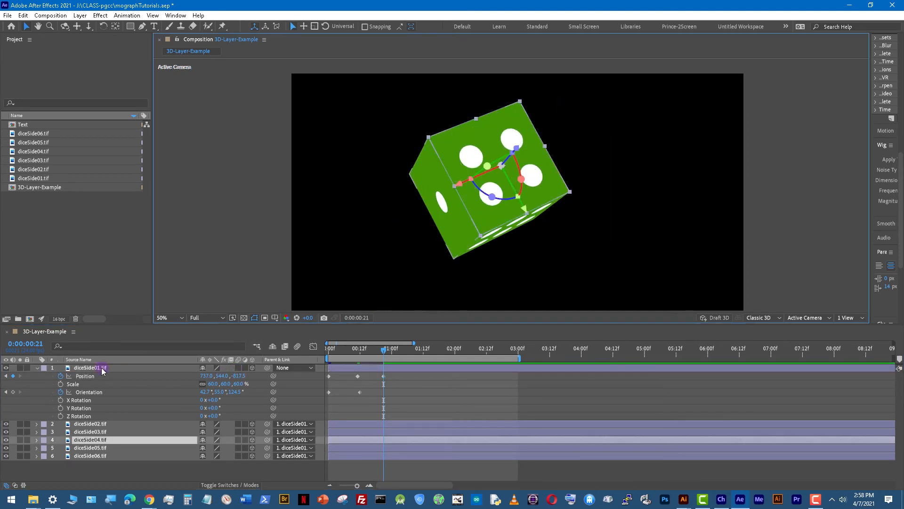
left_click(101, 368)
left_click_drag(207, 375, 281, 376)
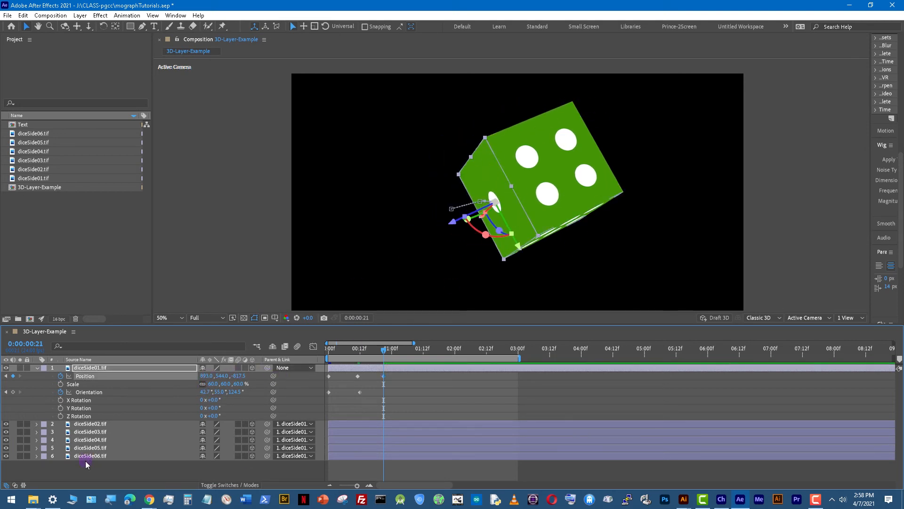
Lock the layers diceSide02.tif through diceSide06.tif.
left_click(106, 424)
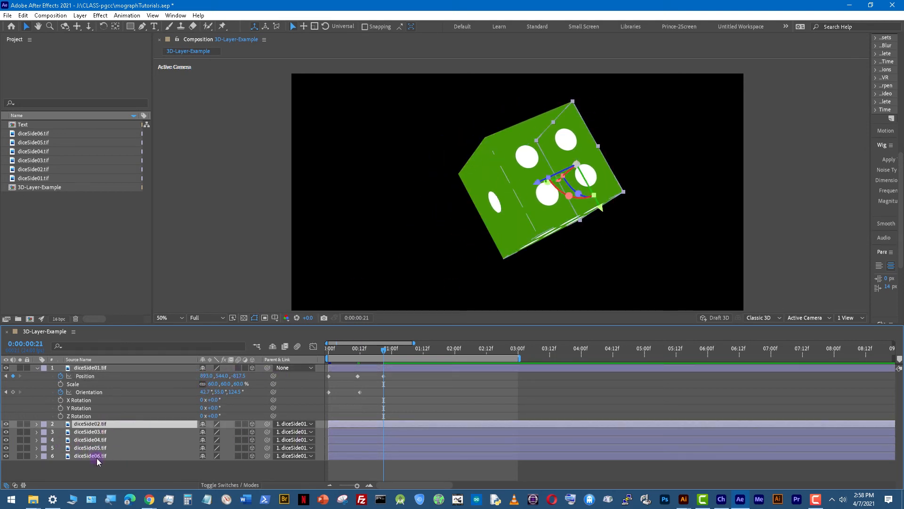
left_click(40, 448, "shift")
left_click(77, 457, "shift")
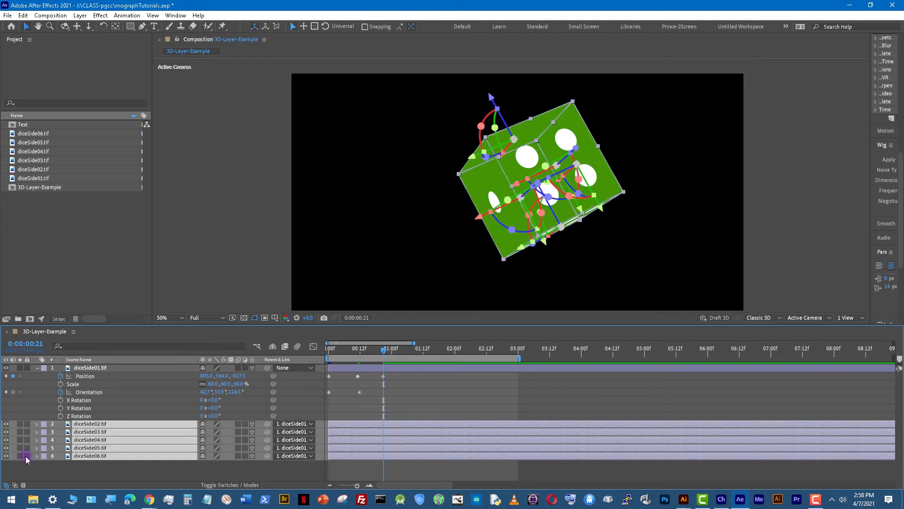
left_click(27, 456)
Rotate the dice through diceSide01.tif to an orientation of 162.9°, 7.4°, 171.2° at 0:00:00:21.
left_click(105, 368)
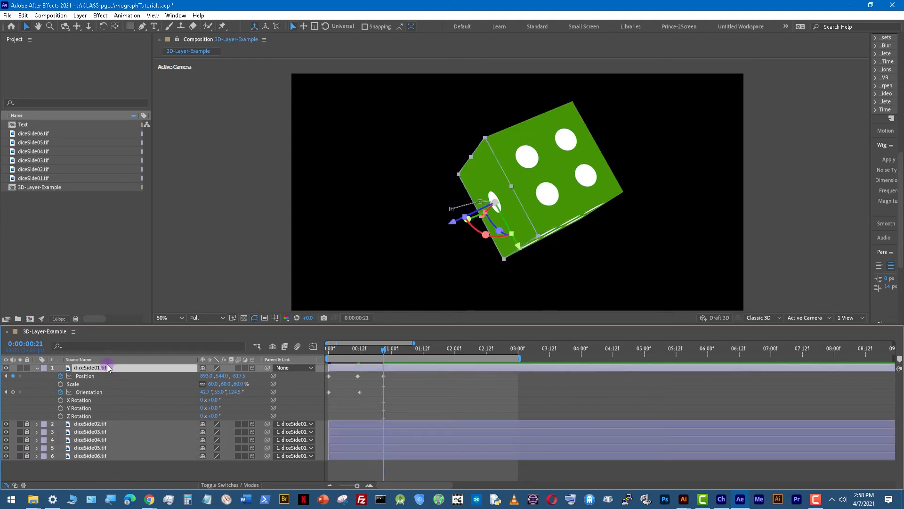
left_click_drag(499, 237, 469, 189)
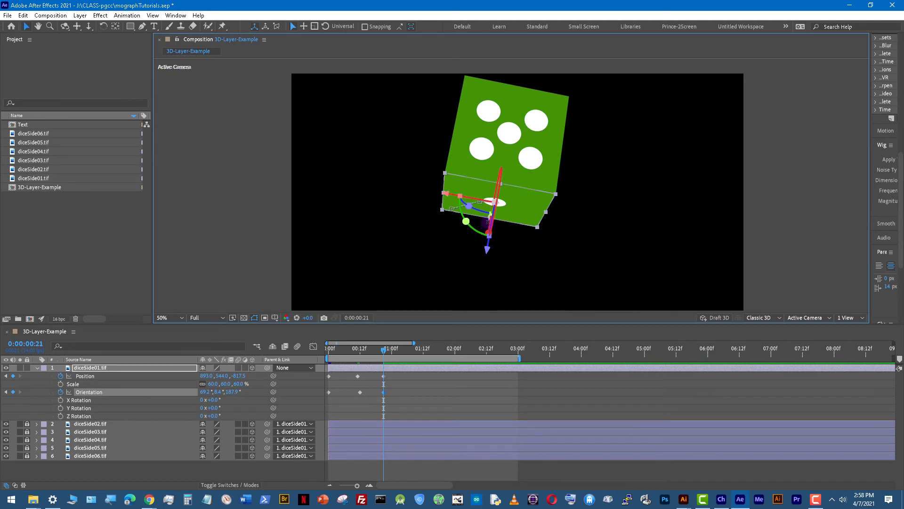
left_click_drag(490, 218, 490, 257)
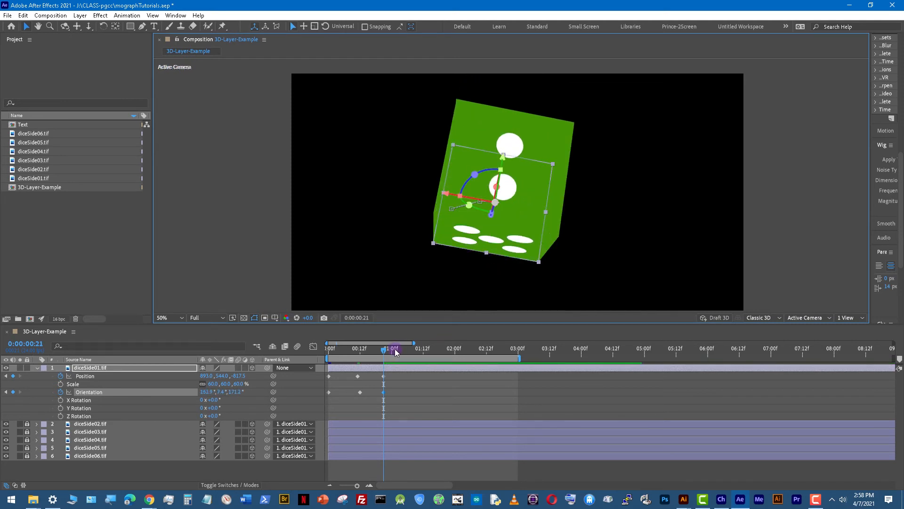
Preview the dice tumbling animation with the composition viewed at 25%, and check the frame at 0:00:01:05.
key("space")
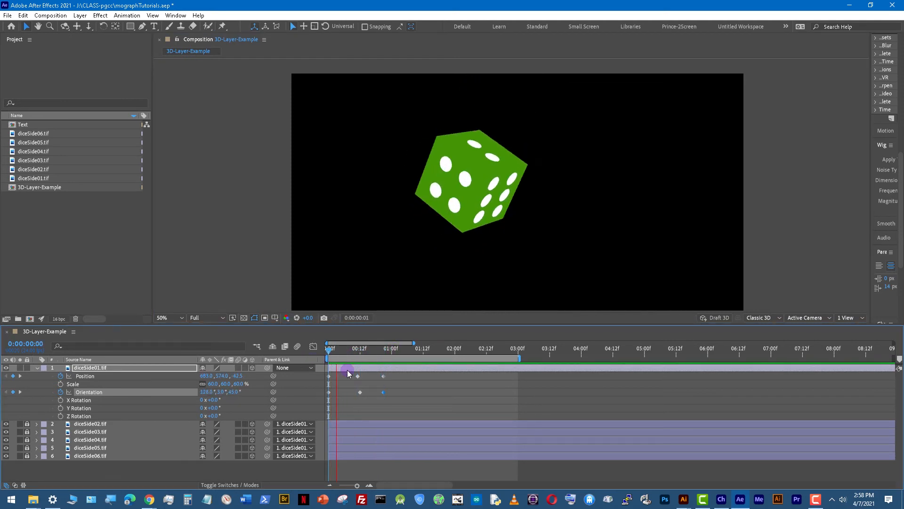
scroll(393, 228, "down", 2)
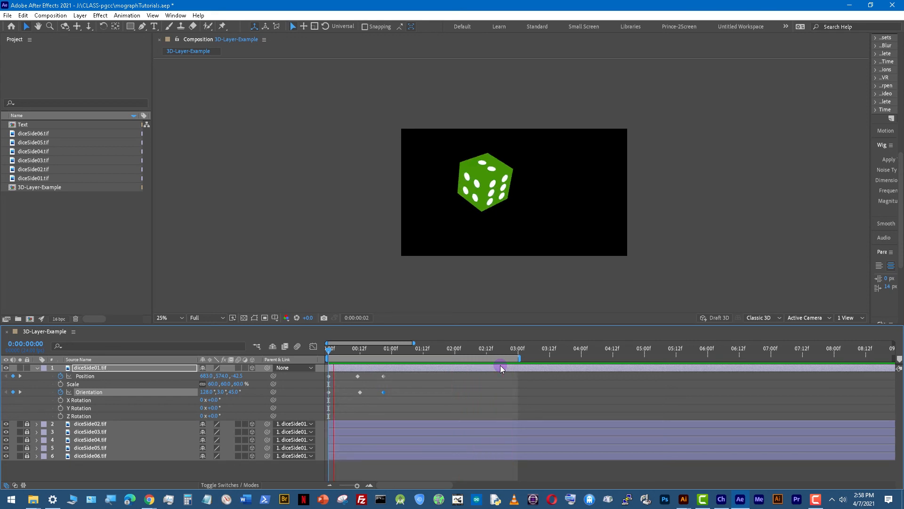
key("space")
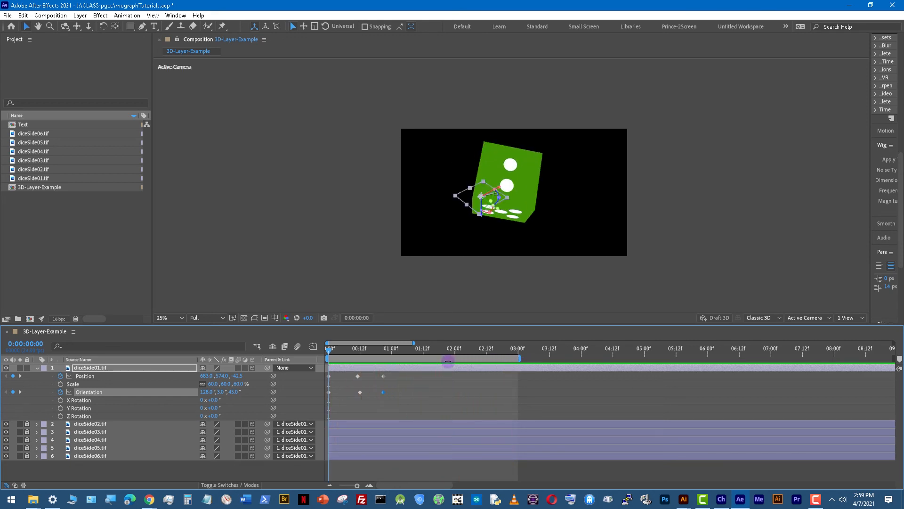
left_click_drag(367, 347, 405, 348)
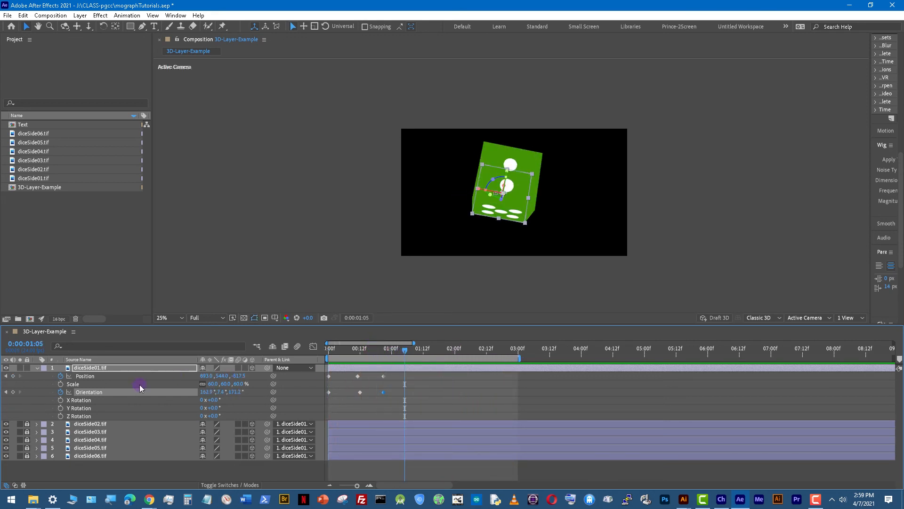
Open the Text composition and delete all effects from The Angry Teenager layer.
double_click(20, 129)
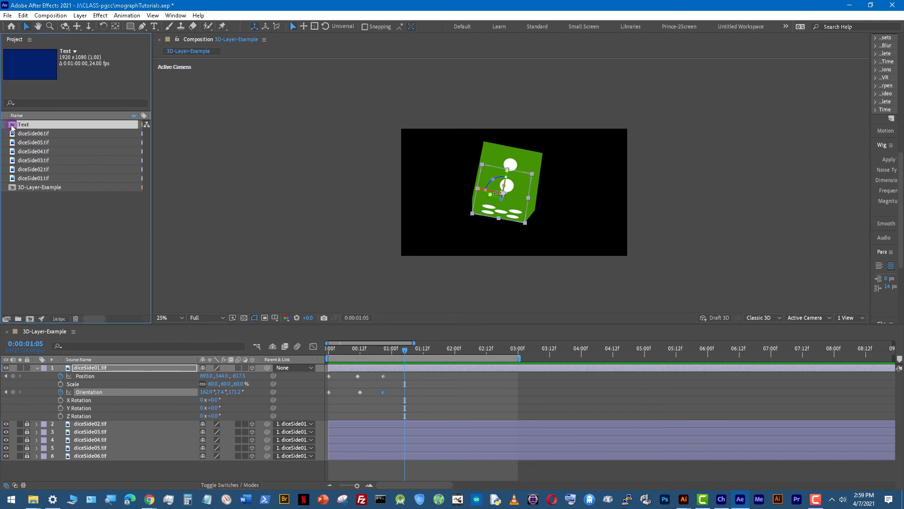
left_click_drag(395, 351, 609, 392)
left_click(571, 368)
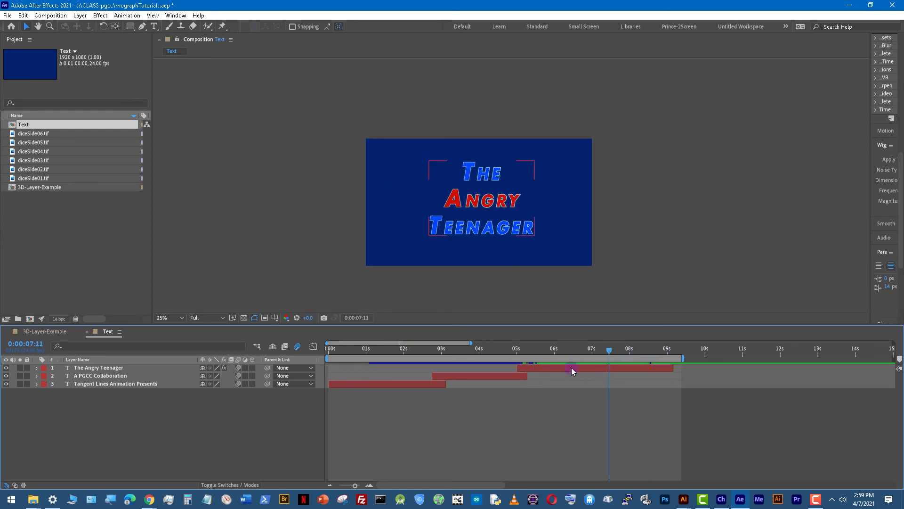
left_click(37, 368)
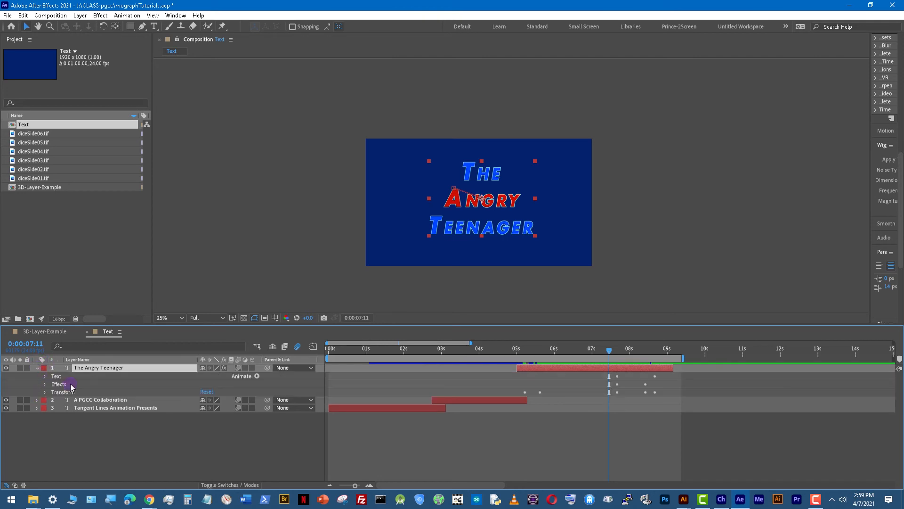
left_click(64, 384)
key("Delete")
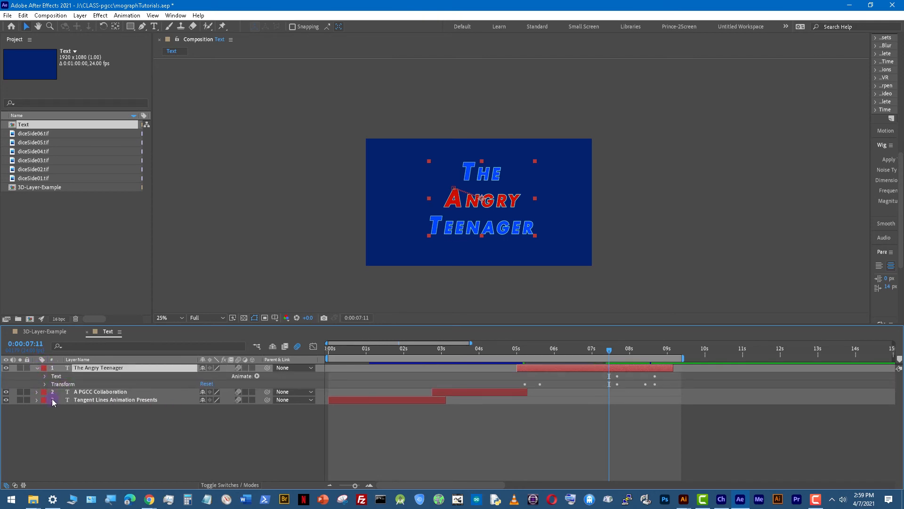
Delete The Angry Teenager's exit keyframes for position, scale and opacity after the 7-second mark.
mouse_move(619, 356)
left_mouse_down()
mouse_move(656, 356)
mouse_move(614, 358)
left_mouse_up()
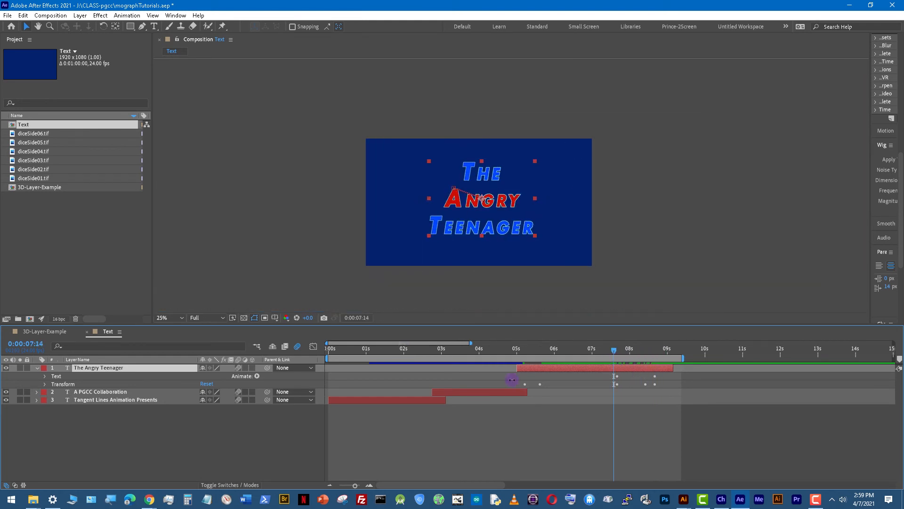
left_click(45, 384)
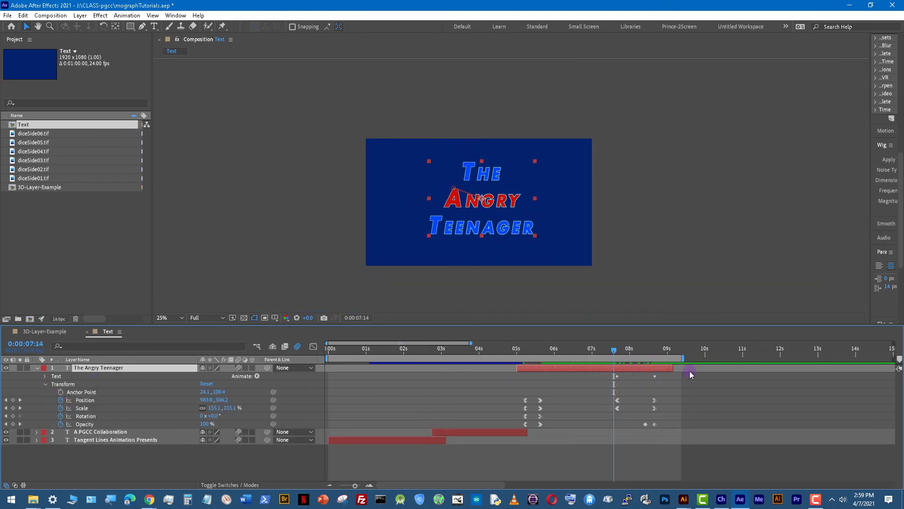
left_click_drag(614, 356, 591, 357)
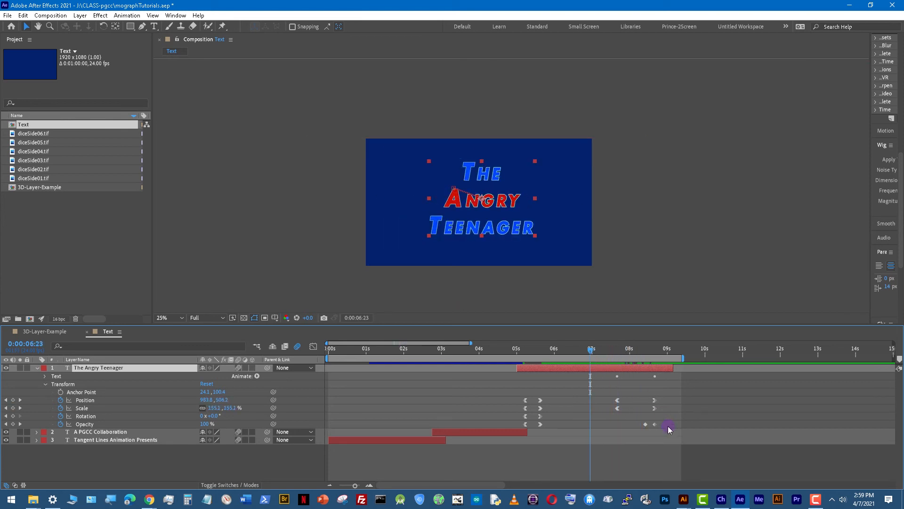
left_click_drag(668, 425, 612, 397)
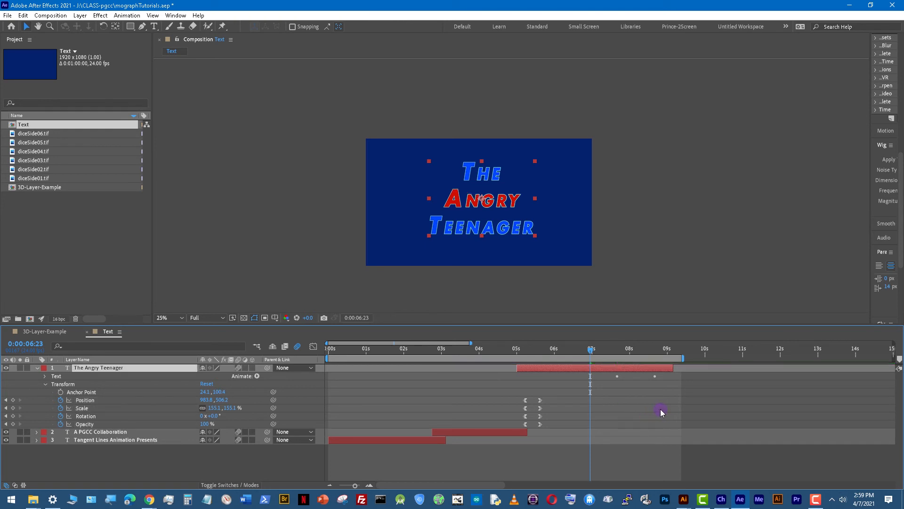
key("Delete")
Delete Animator 1 with its tracking keyframes from The Angry Teenager's text properties.
mouse_move(606, 351)
left_mouse_down()
mouse_move(617, 355)
mouse_move(528, 355)
mouse_move(626, 356)
mouse_move(615, 355)
left_mouse_up()
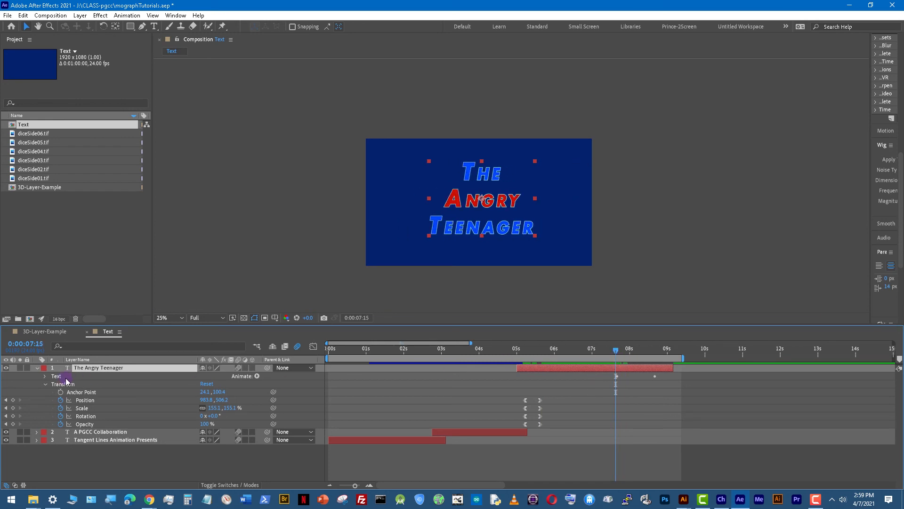
left_click(44, 376)
left_click(71, 408)
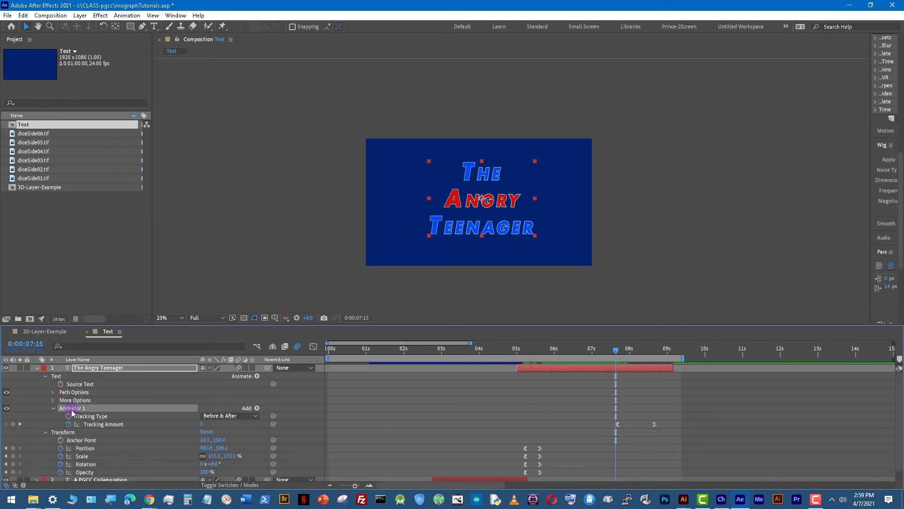
key("Delete")
left_click(46, 376)
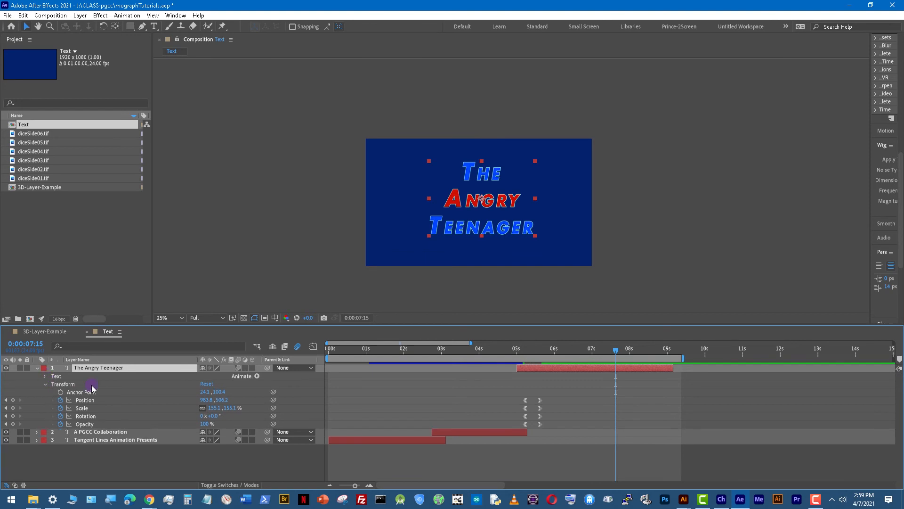
Make The Angry Teenager a 3D layer and add a position keyframe at 0:00:08:03.
mouse_move(623, 349)
left_mouse_down()
mouse_move(665, 350)
mouse_move(590, 358)
mouse_move(616, 356)
left_mouse_up()
left_click(615, 349)
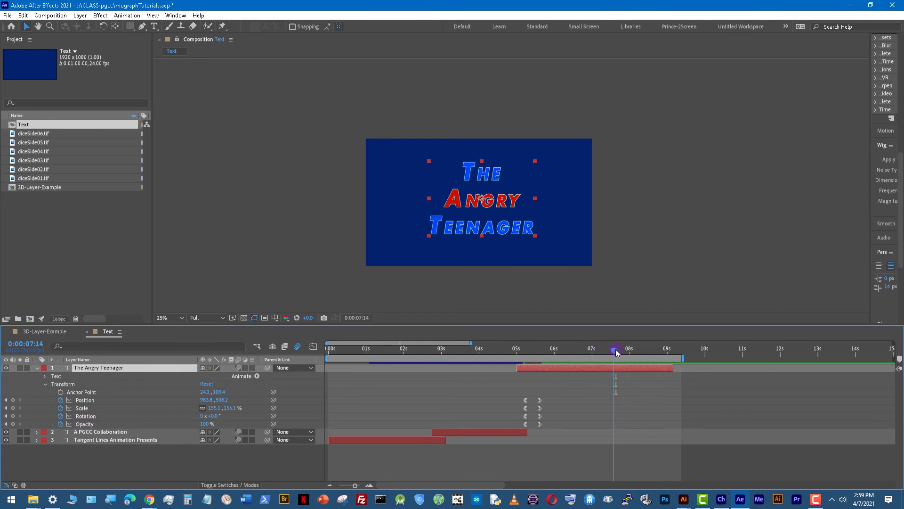
left_click(252, 368)
left_click_drag(531, 353, 619, 362)
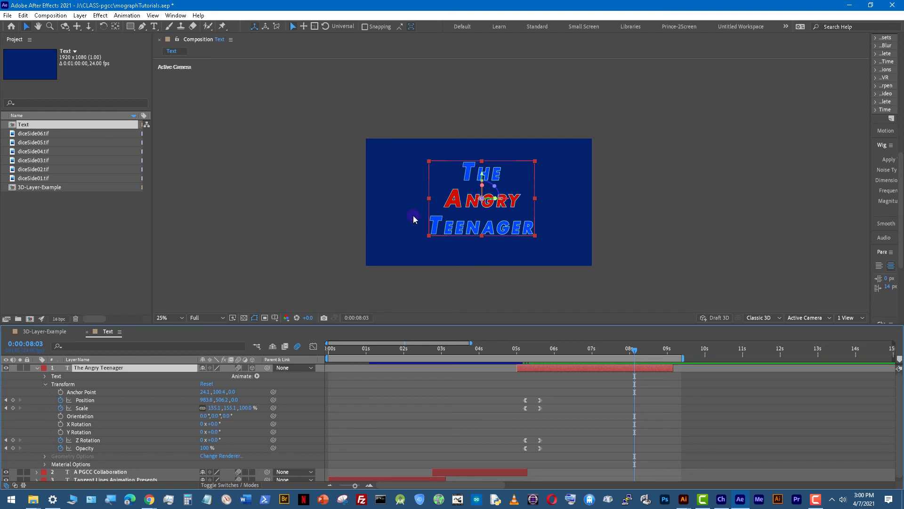
left_click(14, 401)
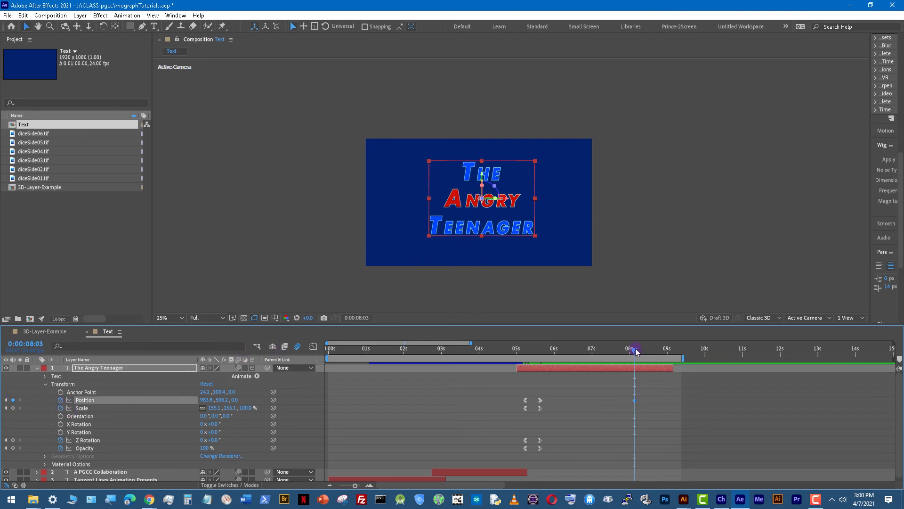
Keyframe The Angry Teenager's Z position at -3779 at 0:00:08:16 and preview the title flying past the camera.
left_click_drag(637, 351, 653, 355)
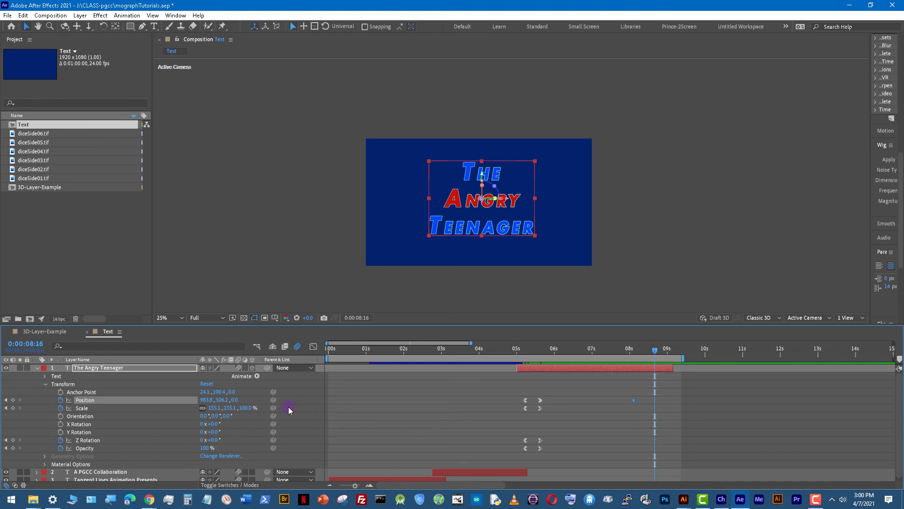
mouse_move(233, 400)
left_mouse_down()
mouse_move(370, 404)
mouse_move(249, 401)
left_mouse_up()
left_click_drag(47, 393, 35, 393)
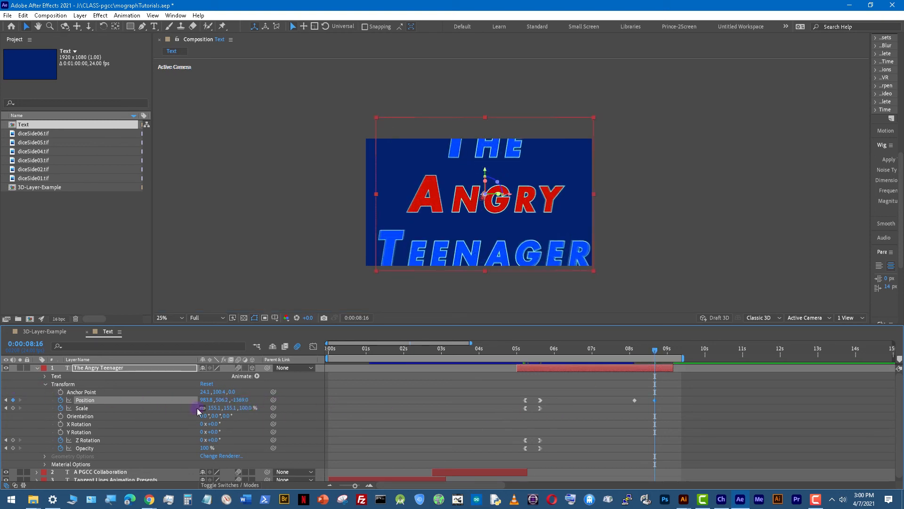
left_click_drag(240, 401, 171, 394)
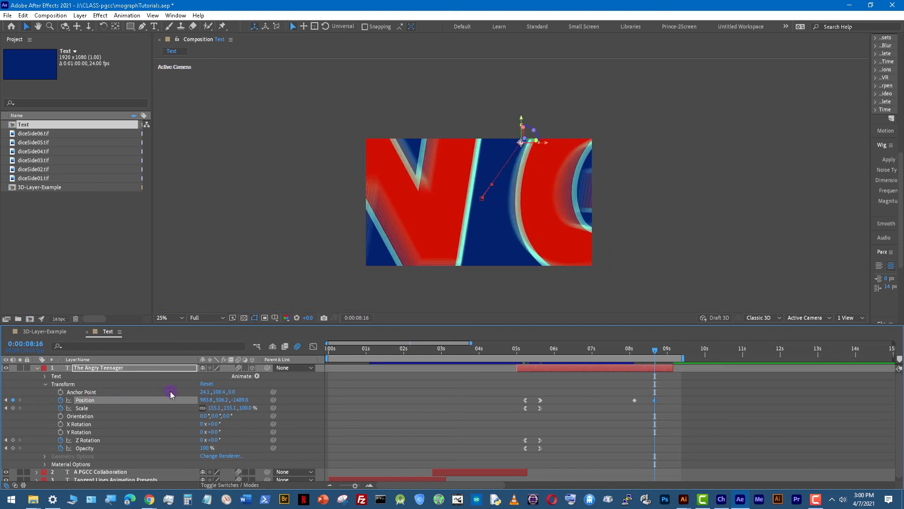
left_click_drag(248, 404, 130, 398)
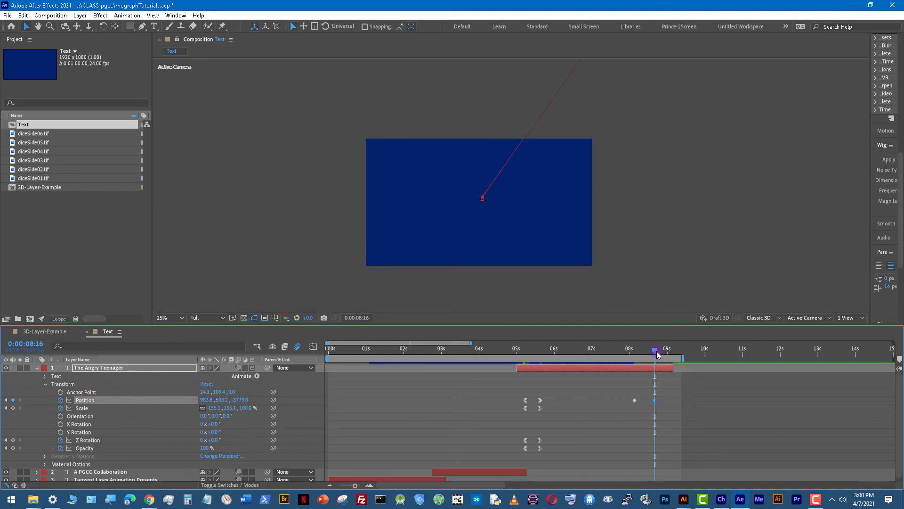
left_click_drag(656, 352, 628, 360)
key("space")
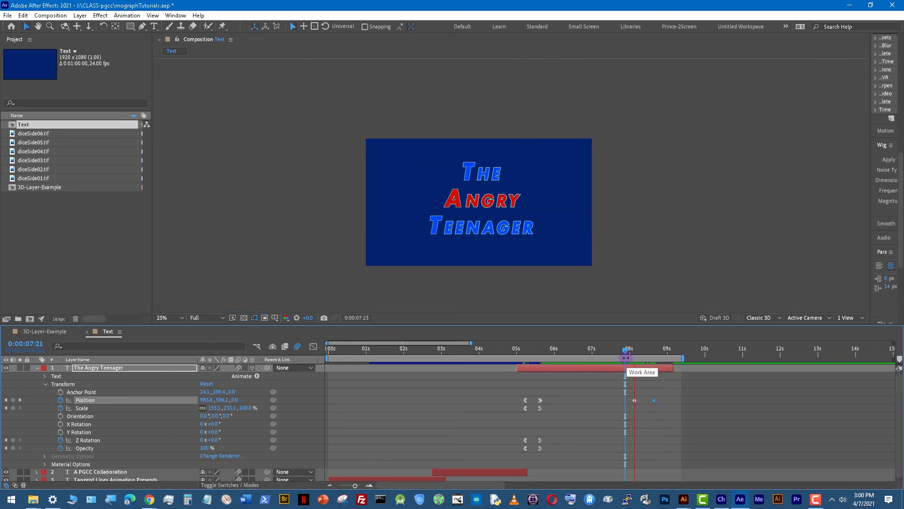
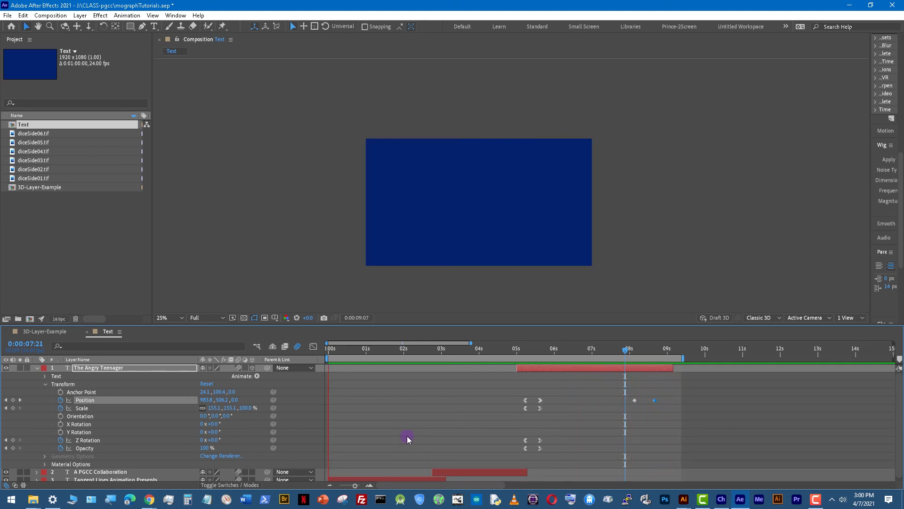
Delete The Angry Teenager's Z Rotation and Opacity keyframes and the second Position and Scale keyframes of its entrance at about 5 seconds.
left_click(525, 351)
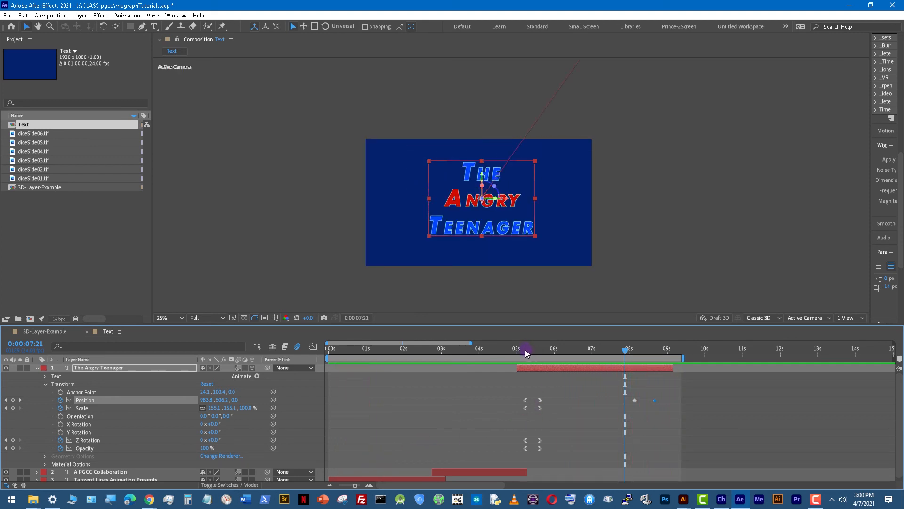
left_click_drag(527, 353, 526, 353)
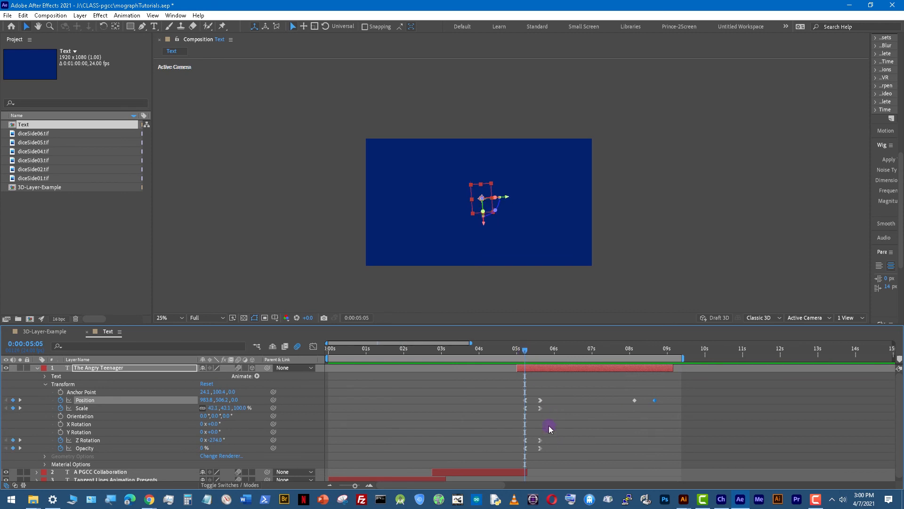
left_click_drag(552, 430, 510, 447)
key("Delete")
left_click_drag(544, 408, 532, 416)
key("Delete")
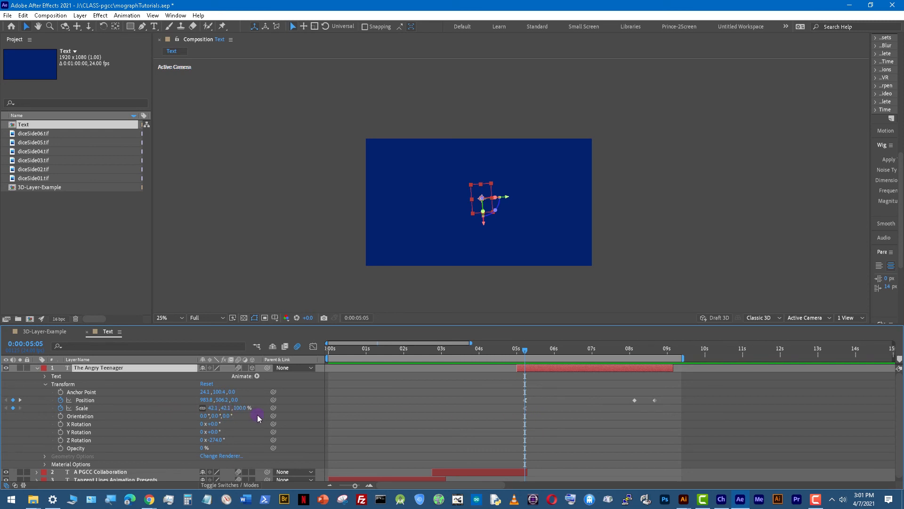
Undo the last Position and Scale keyframe deletion and set The Angry Teenager's Z Rotation to 0°.
key("ctrl+z")
left_click_drag(546, 354, 618, 357)
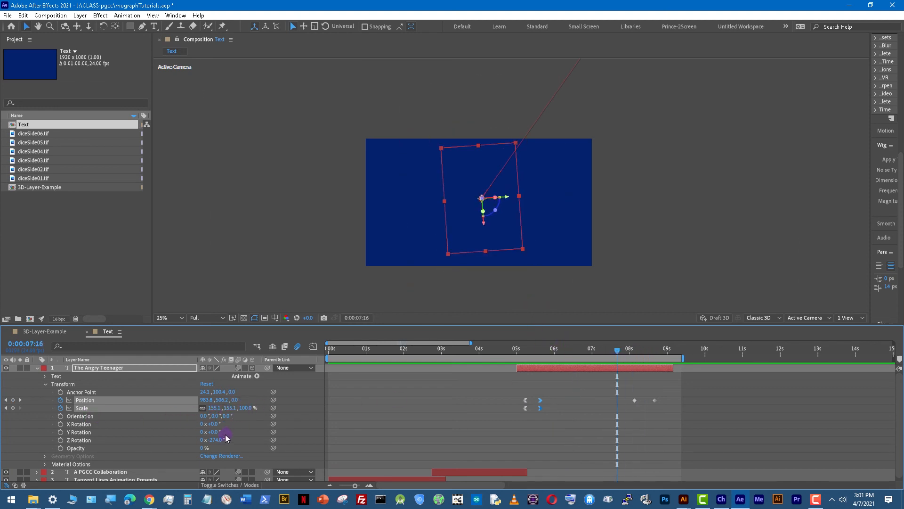
key("Return")
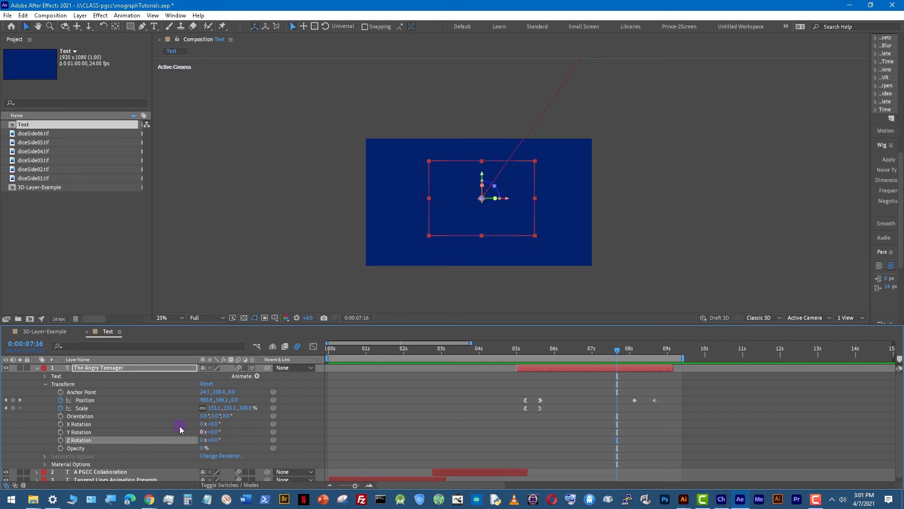
Set The Angry Teenager's Opacity to 100%.
left_click(82, 408)
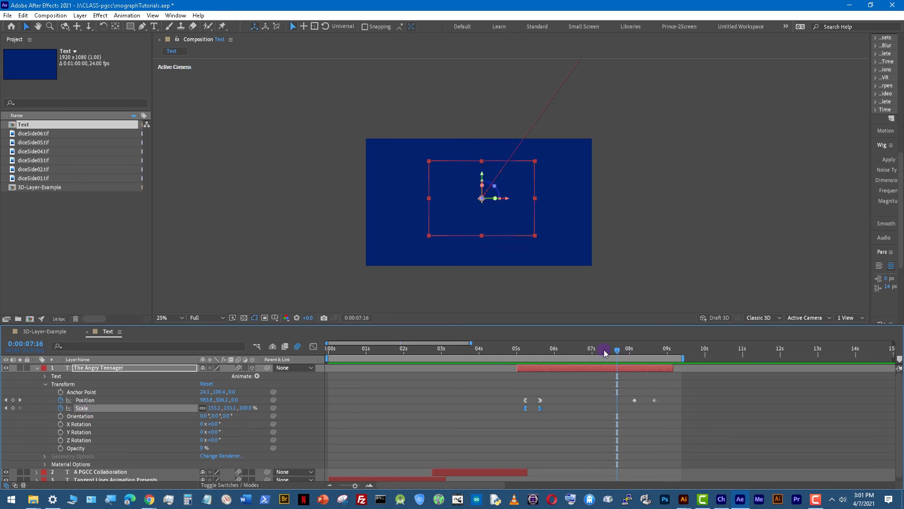
left_click_drag(604, 349, 581, 352)
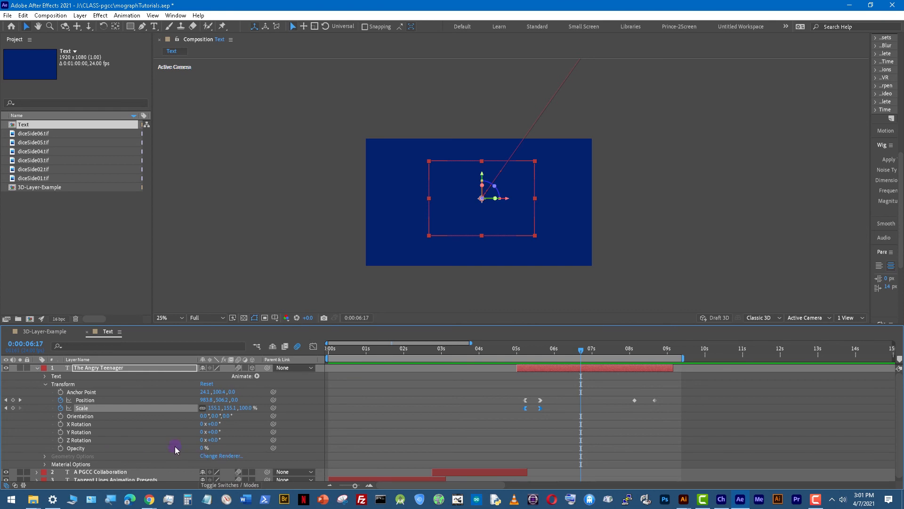
left_click_drag(214, 450, 261, 450)
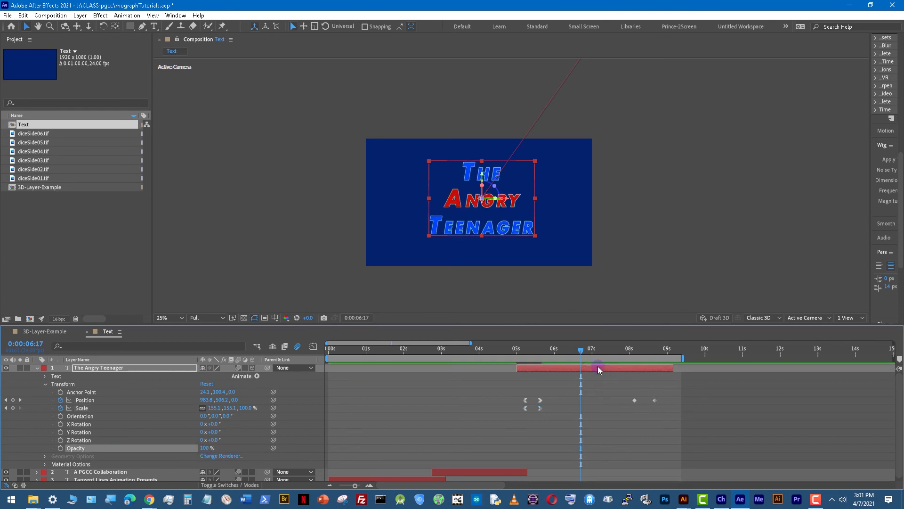
Delete The Angry Teenager's Scale keyframes and set its scale to 178.1, 178.1, 114.8%.
left_click_drag(527, 350, 553, 353)
left_click_drag(548, 406, 516, 413)
key("Delete")
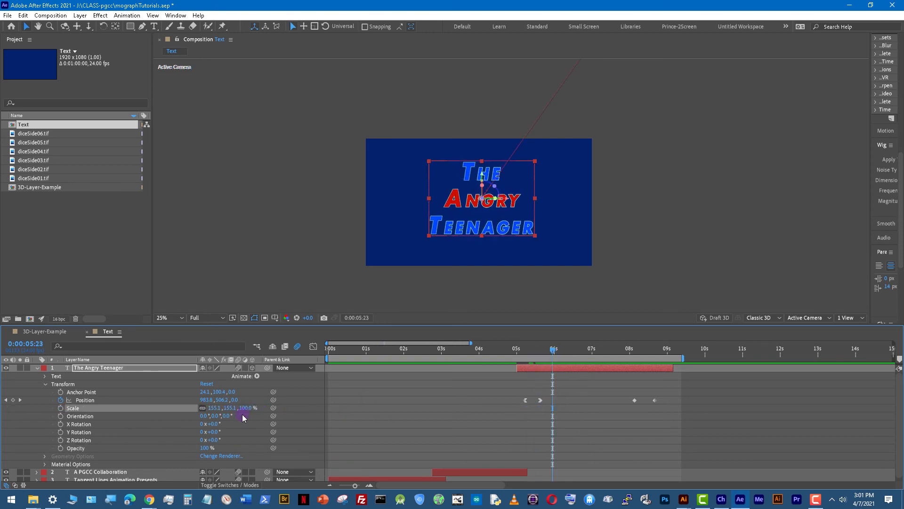
left_click_drag(234, 406, 301, 411)
left_click(546, 351)
mouse_move(545, 352)
left_mouse_down()
mouse_move(530, 352)
mouse_move(543, 352)
left_mouse_up()
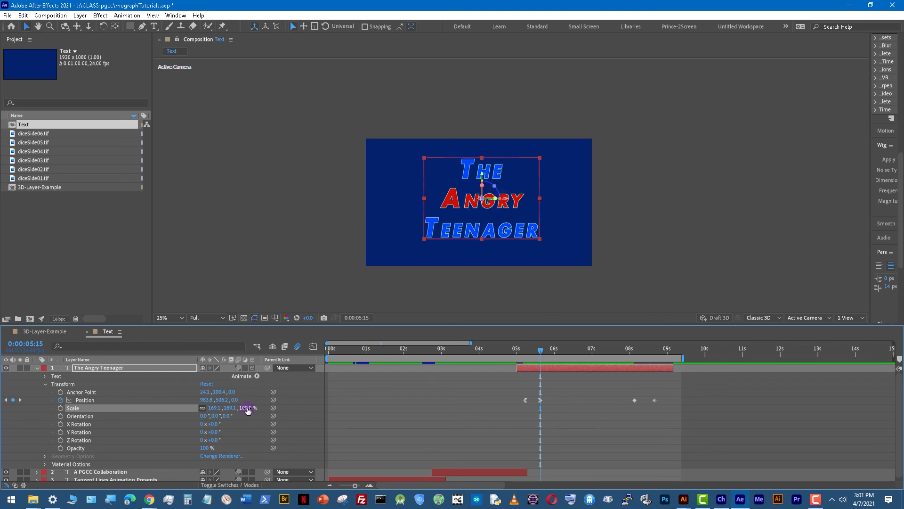
left_click_drag(216, 409, 518, 422)
Try a Z position of 7323 on The Angry Teenager's first position keyframe at 0:00:05:05.
key("j")
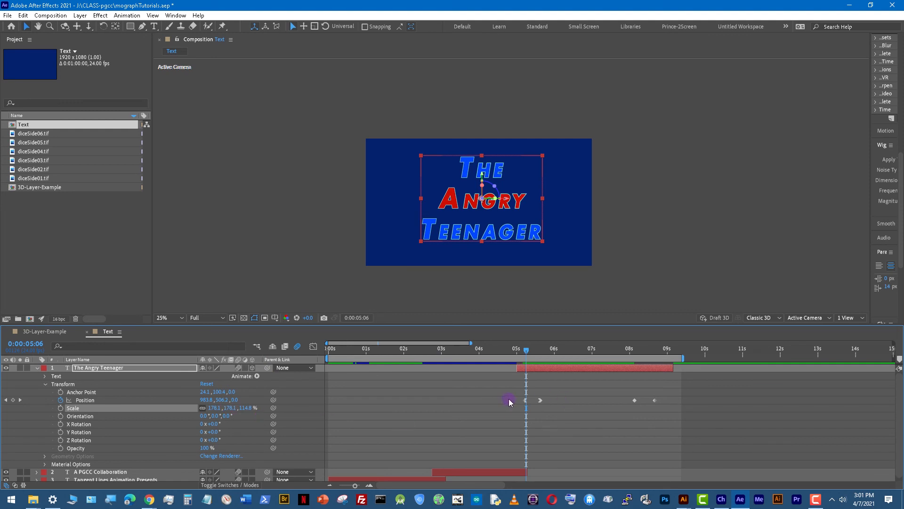
left_click(527, 401)
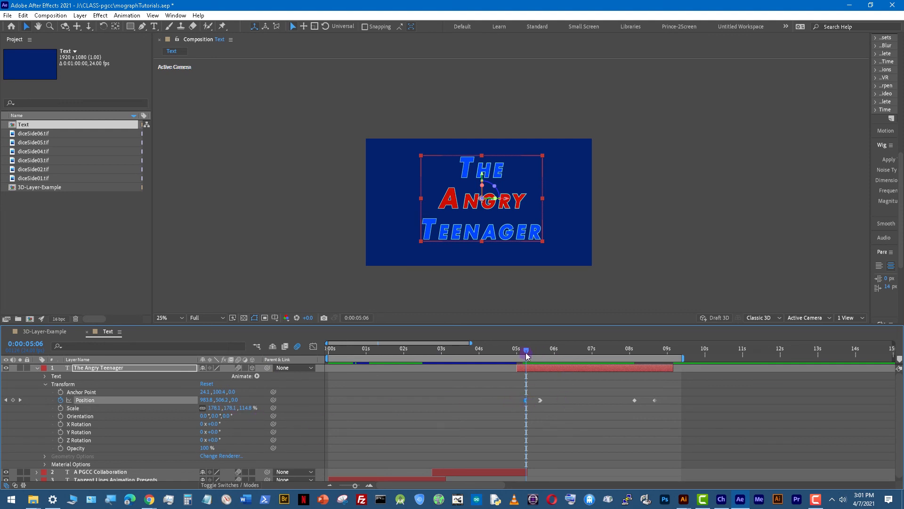
left_click_drag(526, 354, 522, 353)
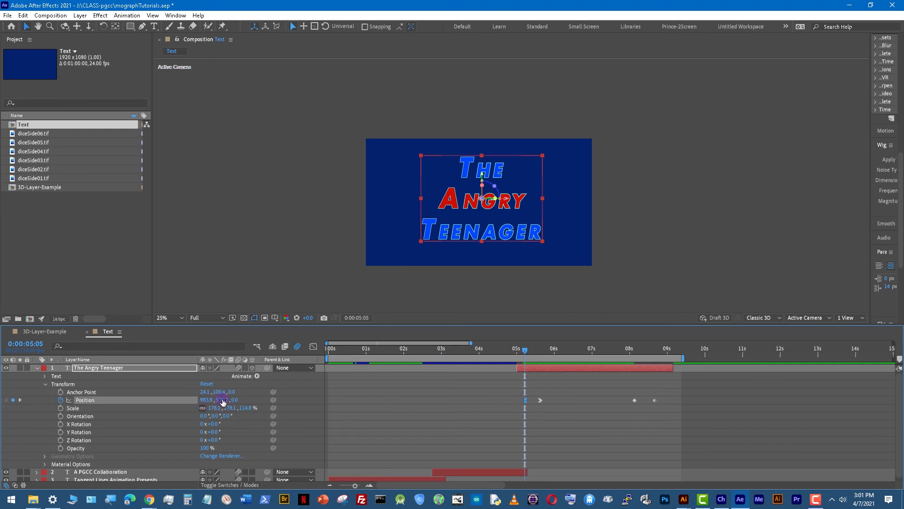
left_click_drag(252, 402, 302, 396)
left_click_drag(239, 401, 155, 401)
mouse_move(239, 400)
left_mouse_down()
mouse_move(731, 421)
mouse_move(232, 402)
mouse_move(631, 417)
mouse_move(829, 448)
mouse_move(238, 414)
left_mouse_up()
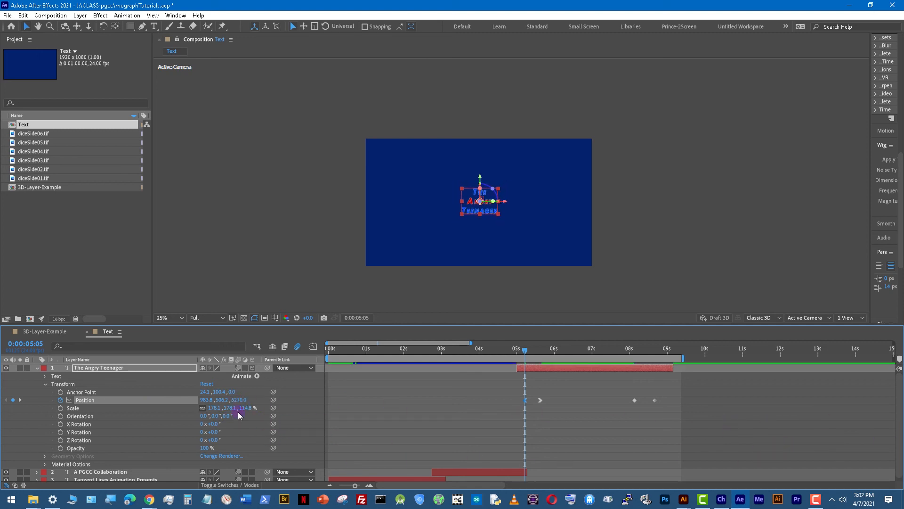
left_click_drag(324, 406, 606, 411)
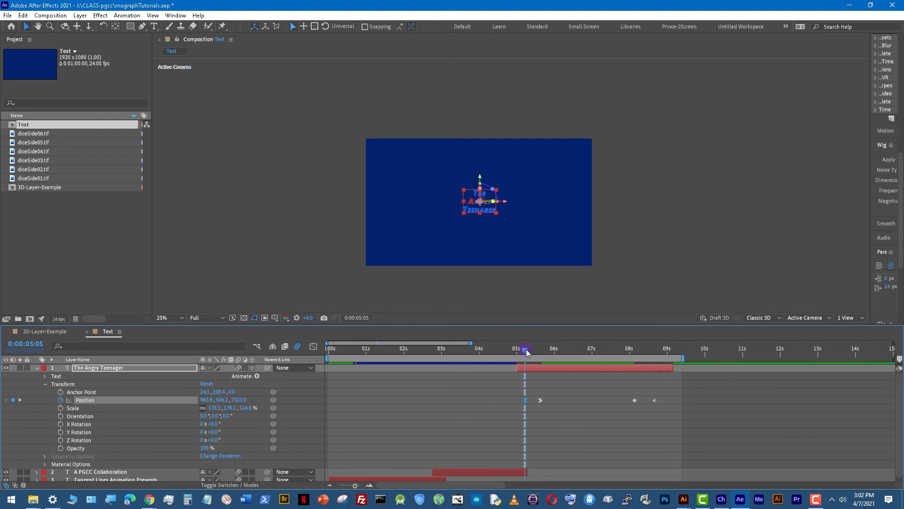
left_click_drag(526, 351, 549, 357)
key("j")
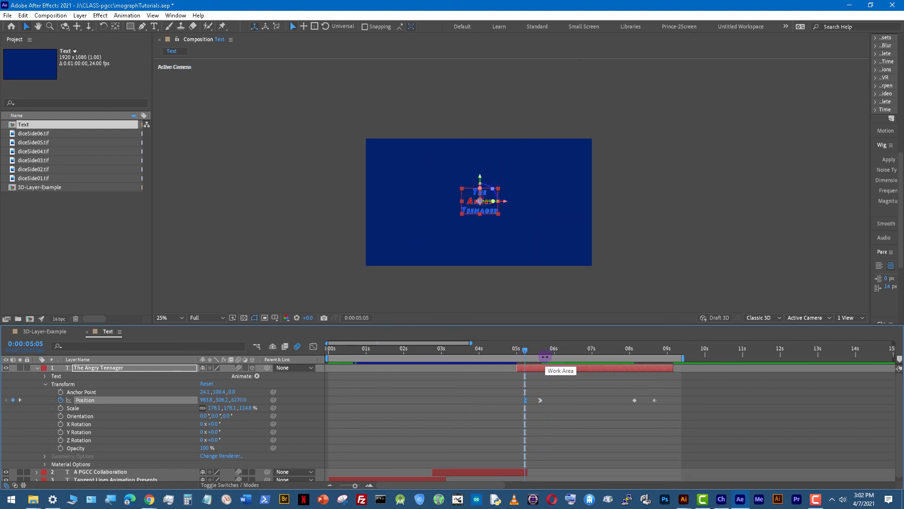
Undo the Z position changes made to The Angry Teenager's first position keyframe.
key("ctrl+z")
key("ctrl+z")
key("ctrl+z")
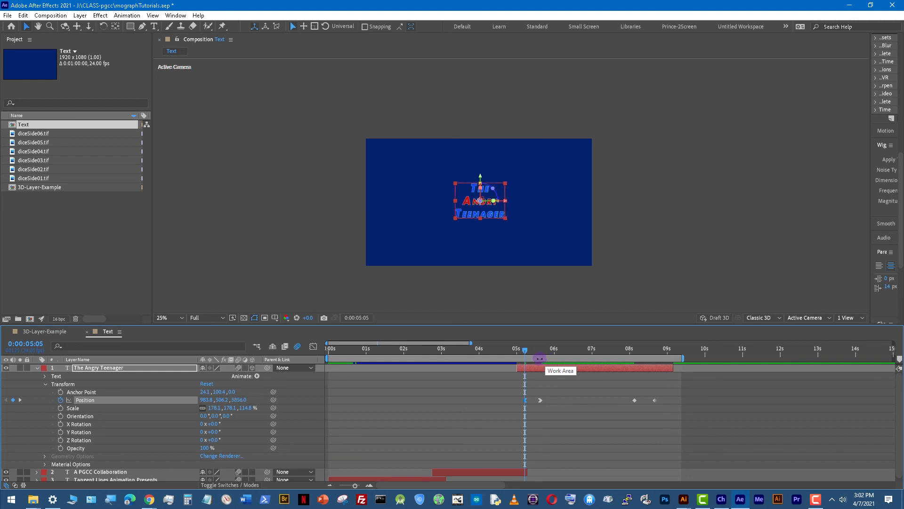
key("ctrl+z")
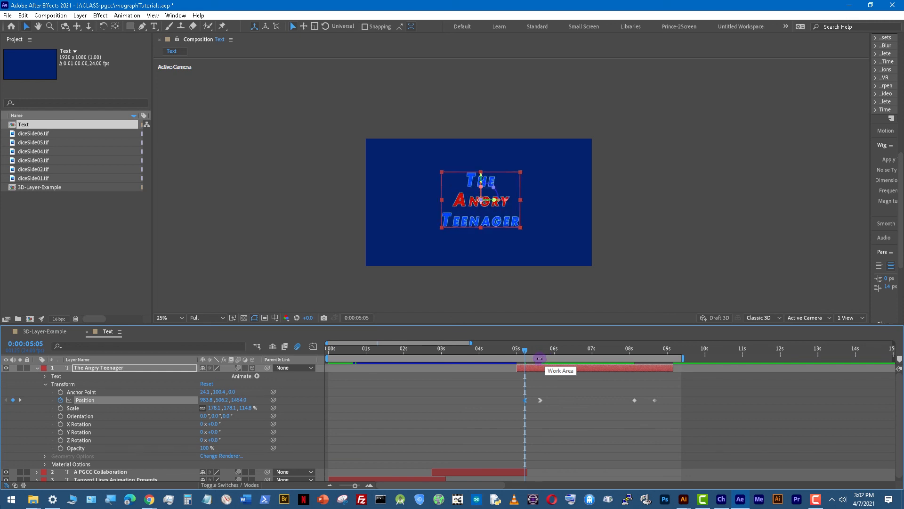
key("ctrl+z")
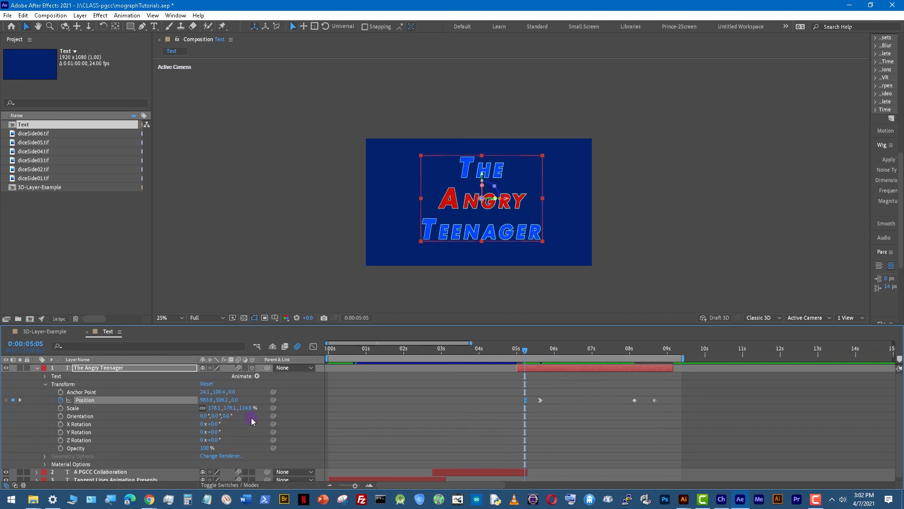
Set the first position keyframe's Z value to -2818 at 0:00:05:05 and preview the title's entrance.
left_click_drag(234, 403, 239, 407)
left_click_drag(82, 401, 112, 428)
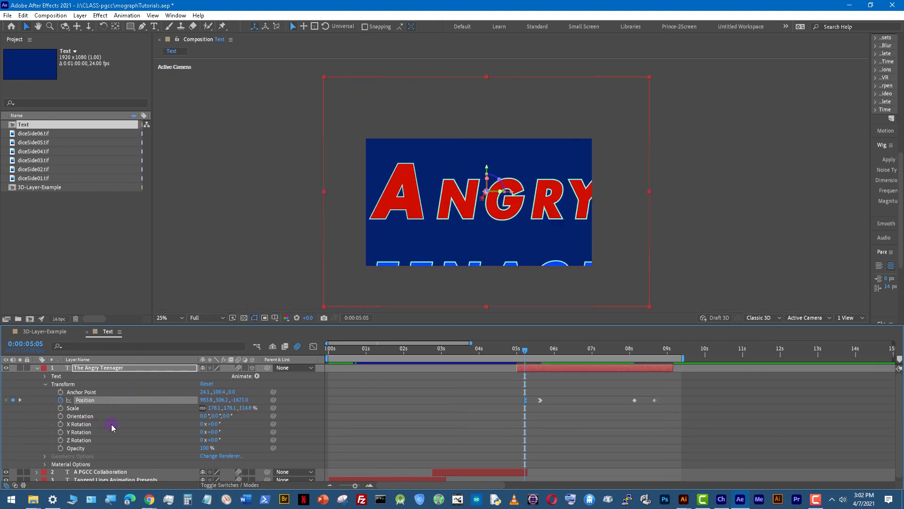
left_click_drag(242, 402, 221, 401)
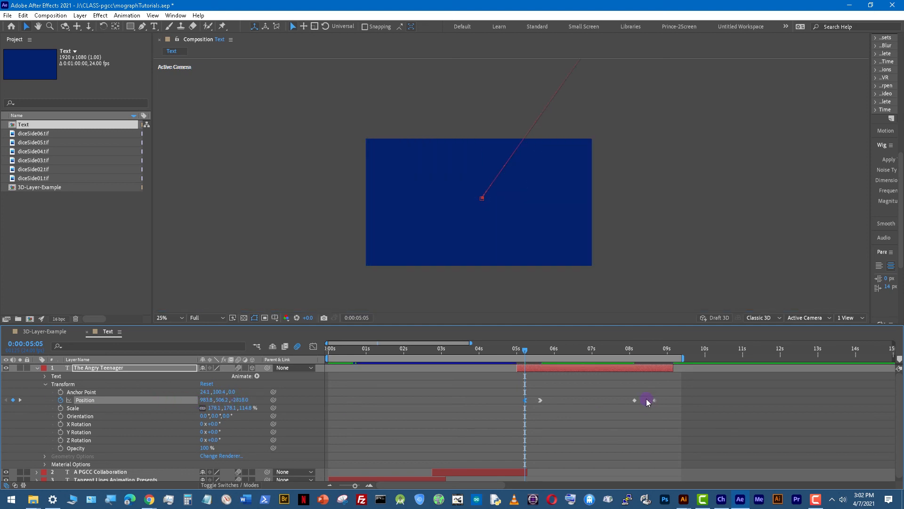
key("space")
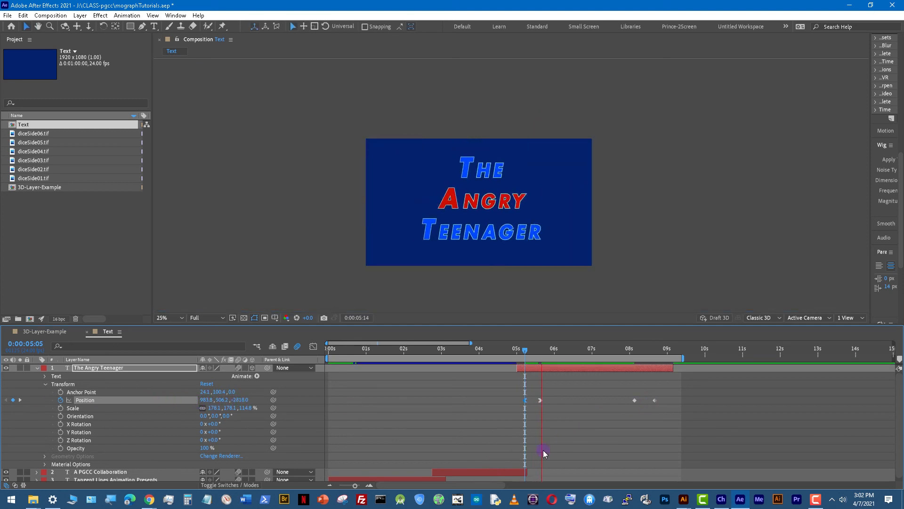
Move The Angry Teenager's second position keyframe to 0:00:06:06 and preview the slower entrance.
left_click_drag(530, 350, 564, 352)
left_click_drag(540, 400, 564, 400)
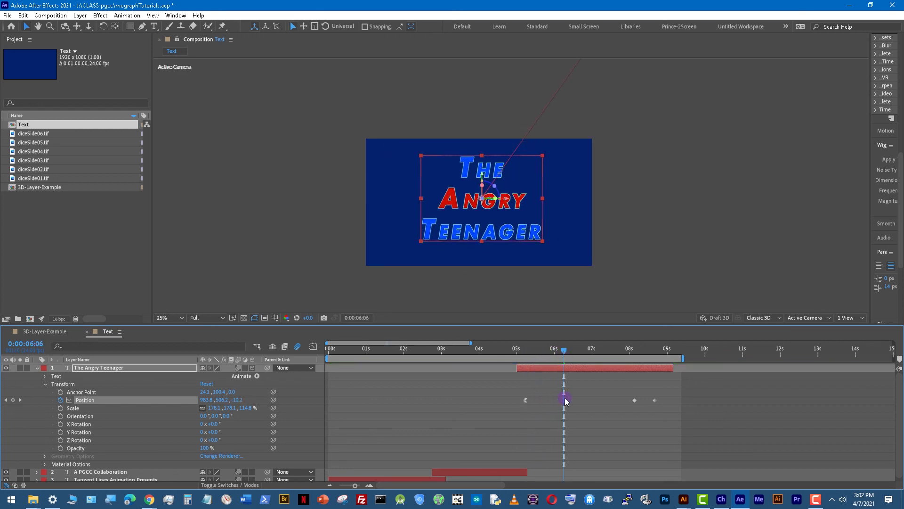
left_click(520, 358)
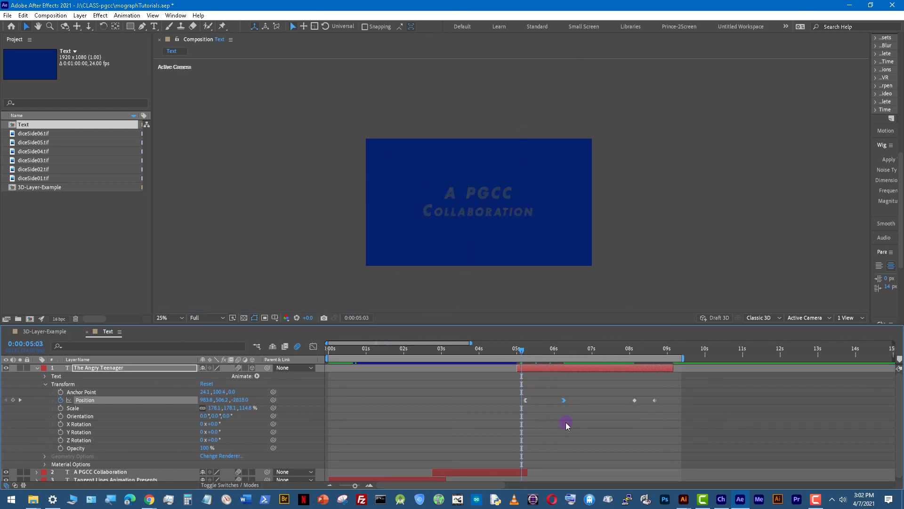
key("space")
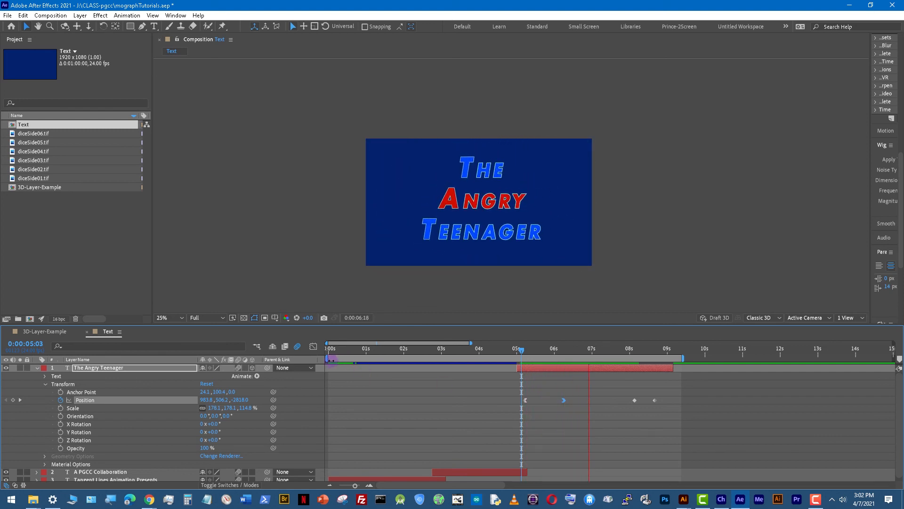
Start the work area at 0:00:05:00 and preview The Angry Teenager's animation within it.
left_click_drag(327, 358, 516, 359)
key("space")
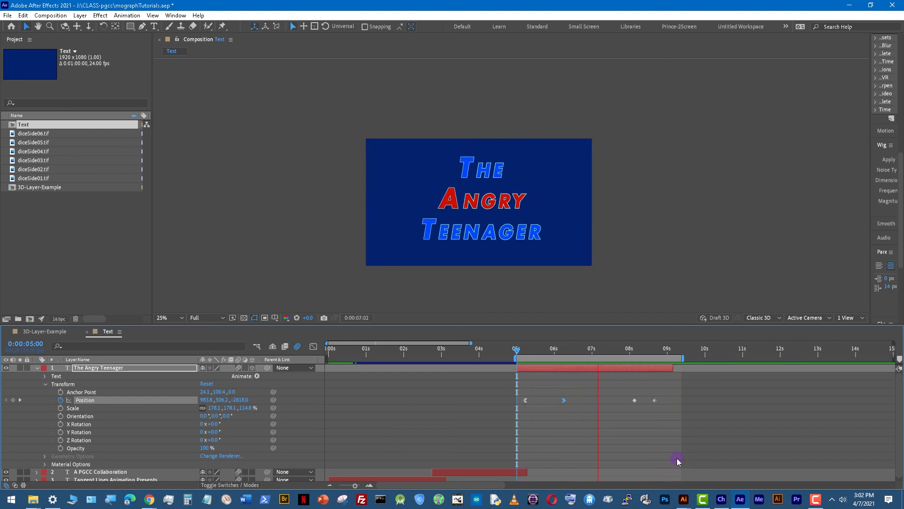
key("space")
Extend The Angry Teenager layer to the work area's end and move its two exit position keyframes to 0:00:08:14 and 0:00:09:06.
mouse_move(673, 368)
left_mouse_down()
mouse_move(687, 369)
mouse_move(682, 379)
left_mouse_up()
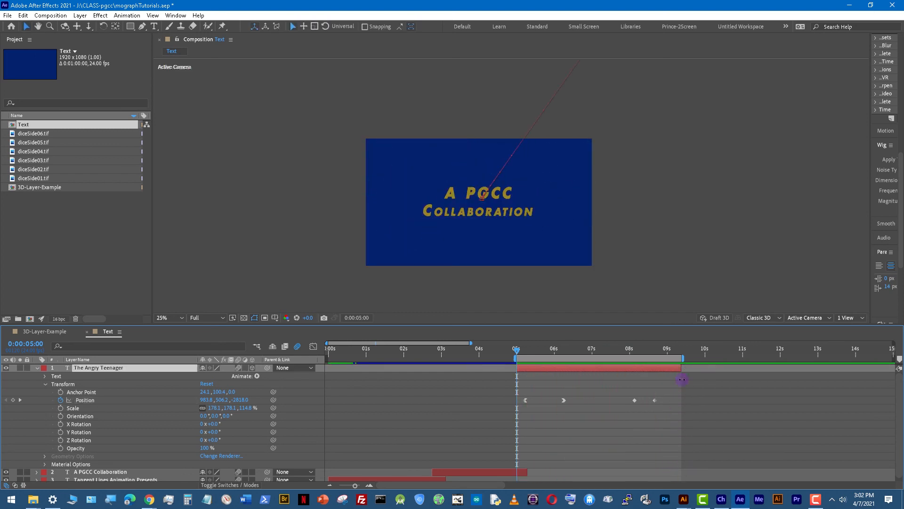
left_click_drag(599, 352, 640, 359)
left_click_drag(635, 400, 651, 401)
left_click(652, 352)
left_click_drag(654, 355, 677, 353)
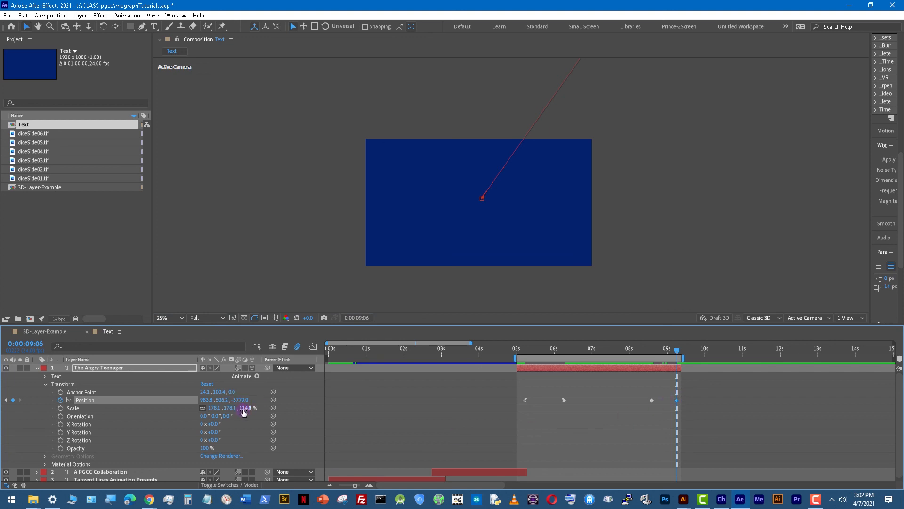
Try Z positions of 6000 and 12000000 on the last position keyframe at 0:00:09:06 and scrub through the exit.
left_click_drag(243, 402, 241, 401)
key("Return")
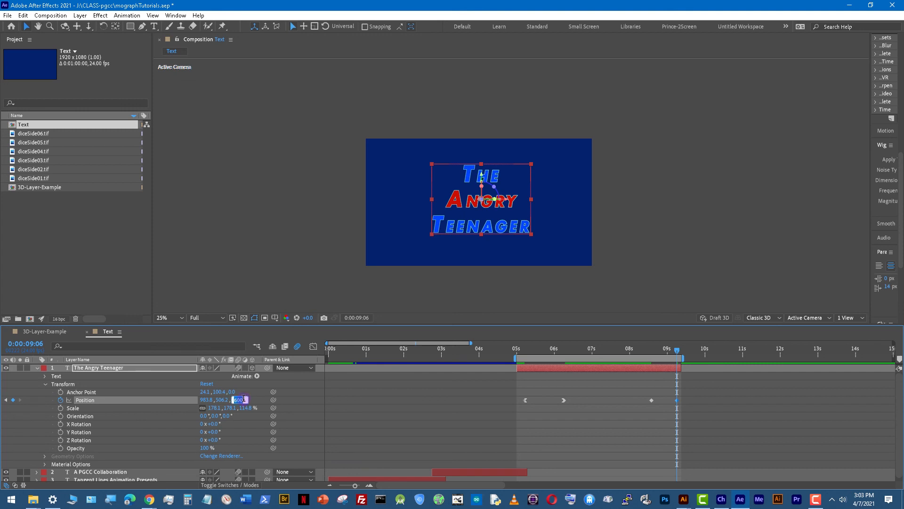
type("0")
key("Return")
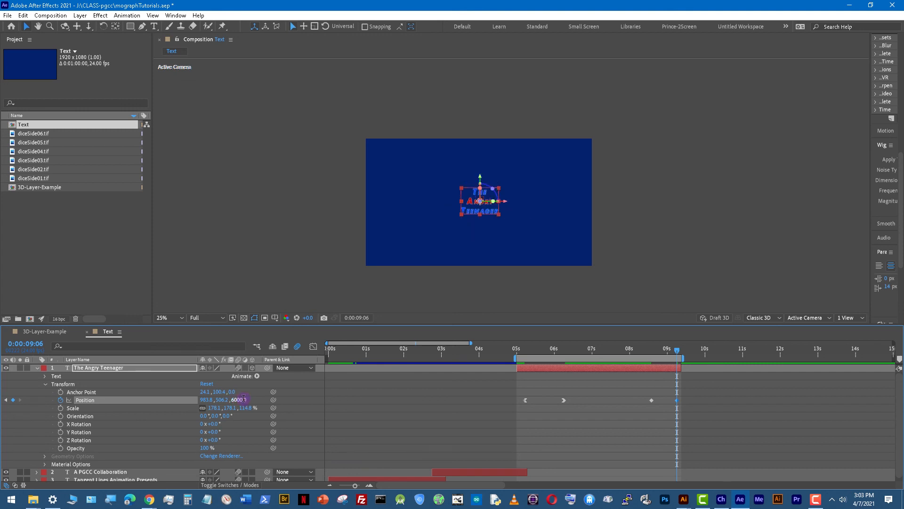
left_click(241, 400)
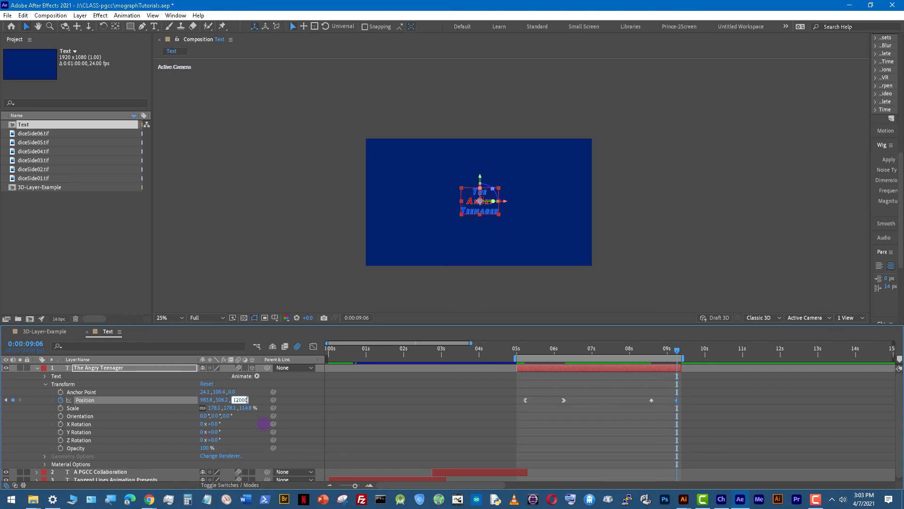
key("Return")
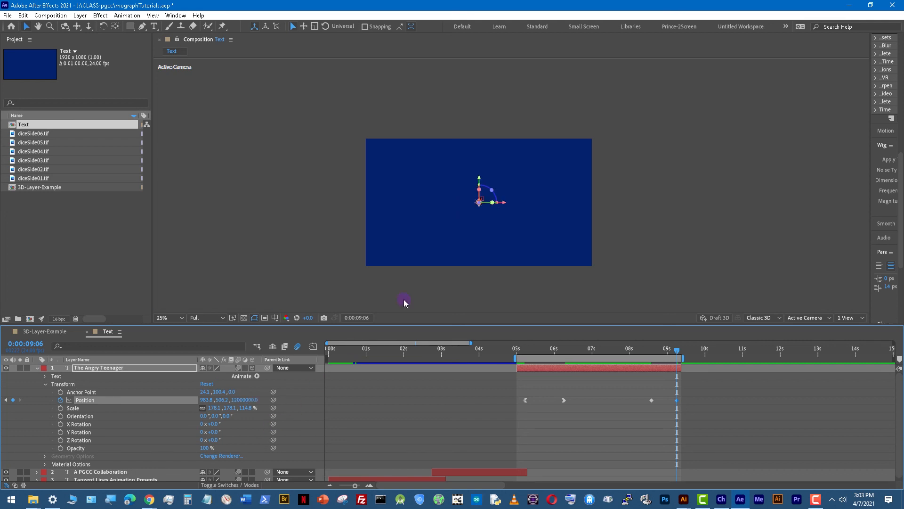
left_click(445, 240)
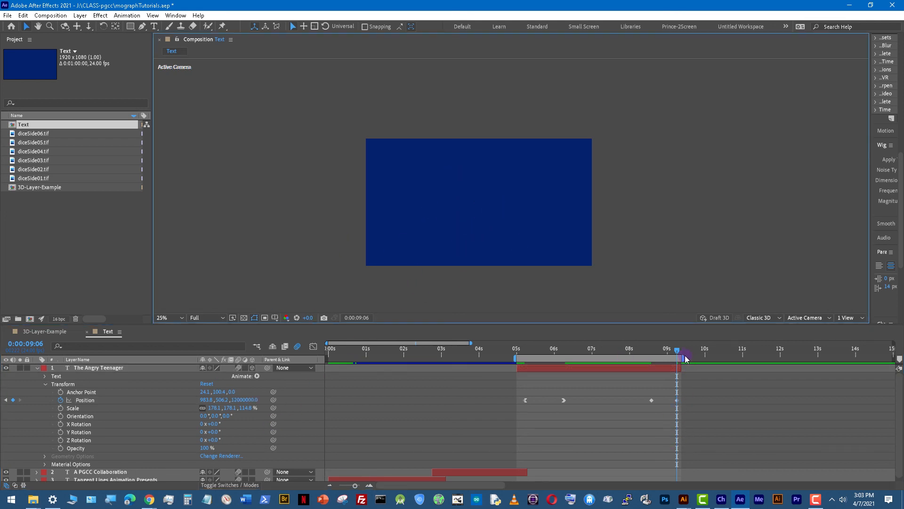
left_click_drag(671, 350, 651, 353)
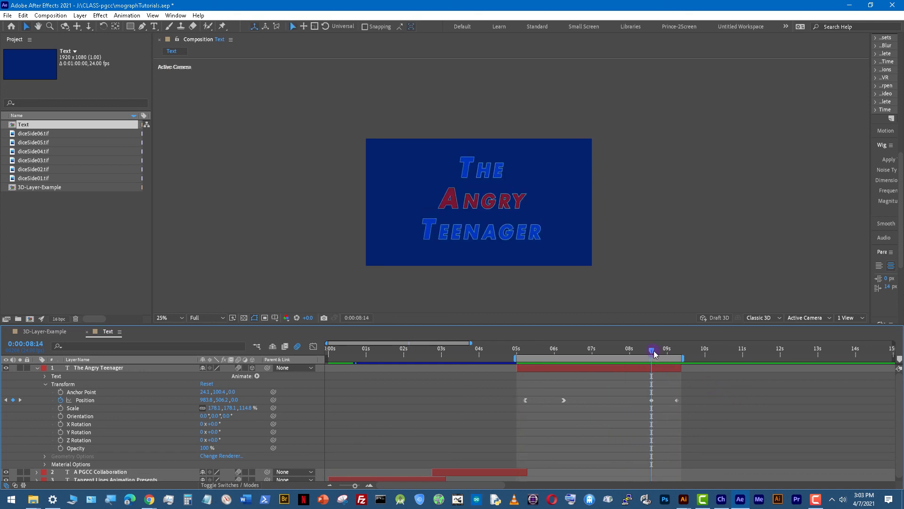
Set the last position keyframe's Z value to 6000 at 0:00:09:06 and preview the title's animation.
left_click(675, 353)
left_click(676, 401)
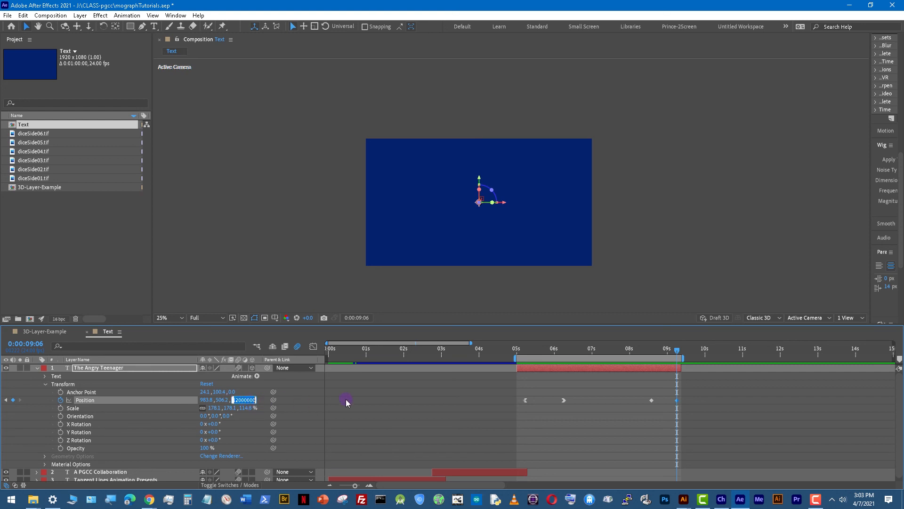
type("6000")
key("Return")
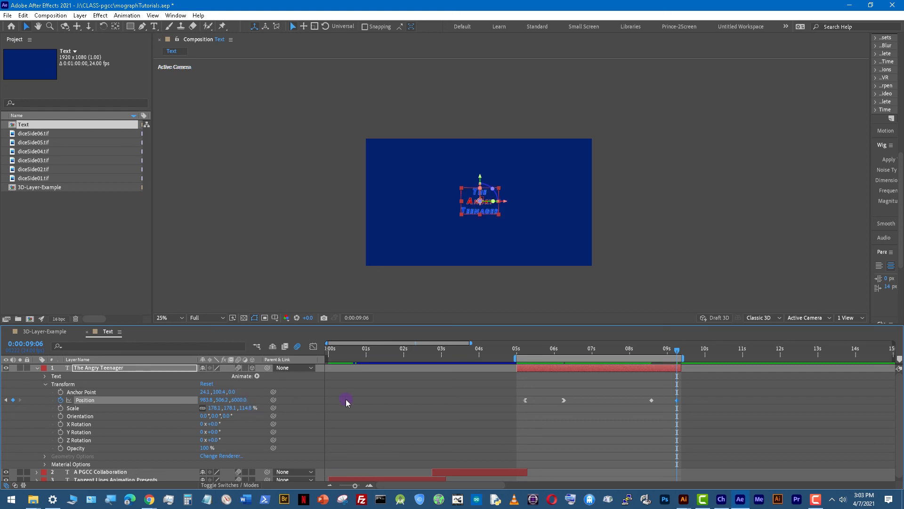
mouse_move(652, 352)
left_mouse_down()
mouse_move(682, 353)
mouse_move(644, 359)
left_mouse_up()
key("space")
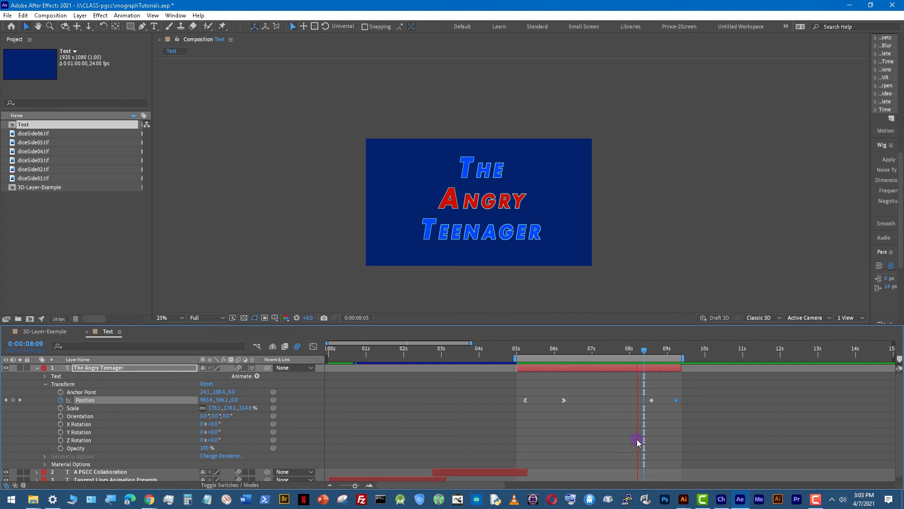
key("space")
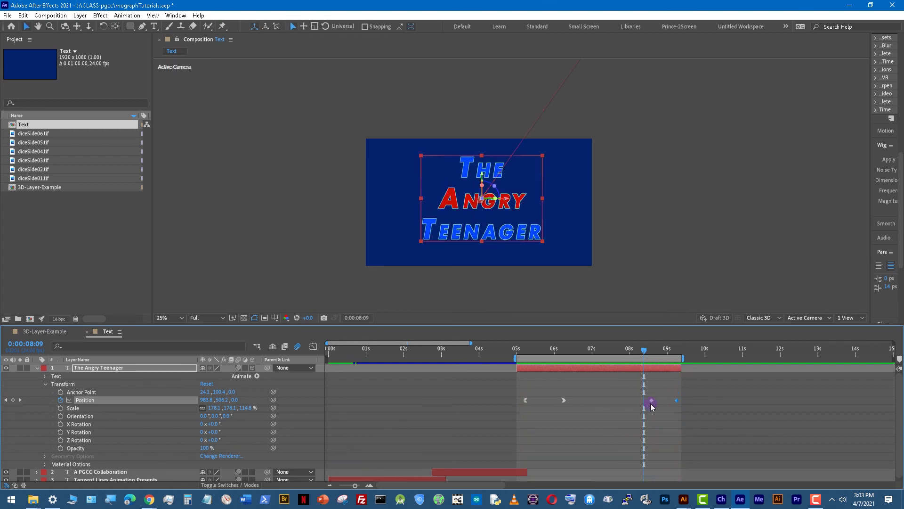
Apply Easy Ease Out to the title's position keyframe at 0:00:08:14 and preview the eased exit.
left_click(653, 400)
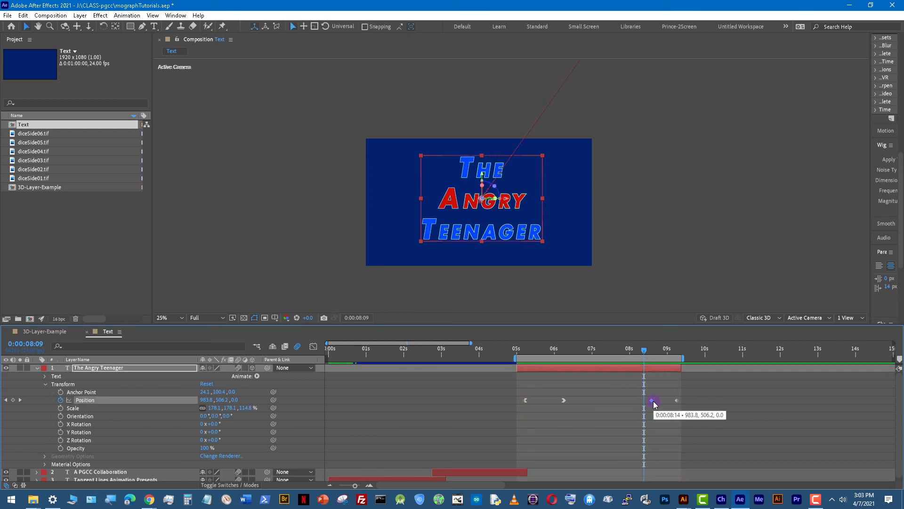
key("space")
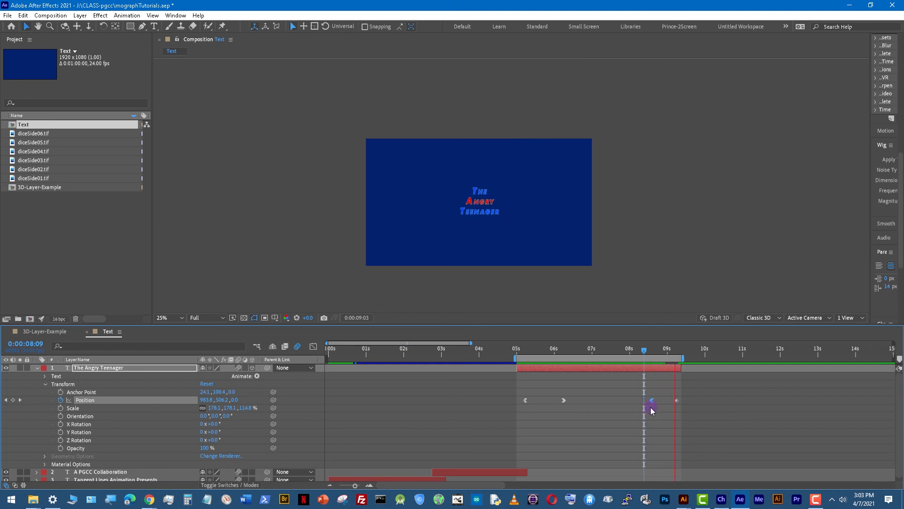
key("space")
key("k")
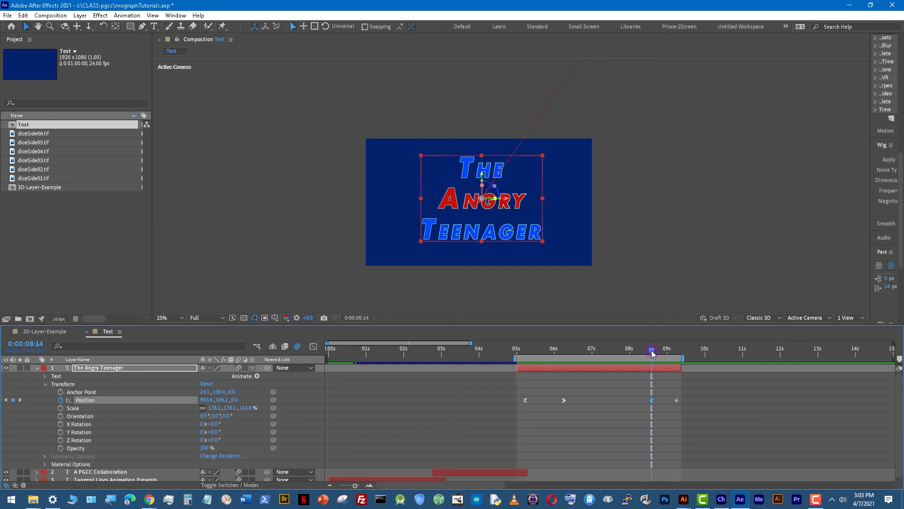
Add 100% opacity keyframes to The Angry Teenager layer at 0:00:09:06 and 0:00:09:00.
left_click_drag(652, 353, 677, 353)
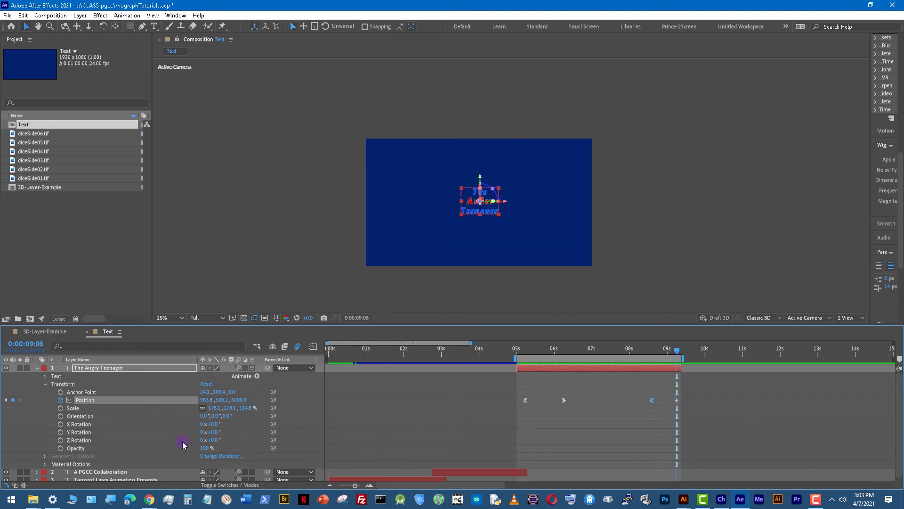
left_click(61, 448)
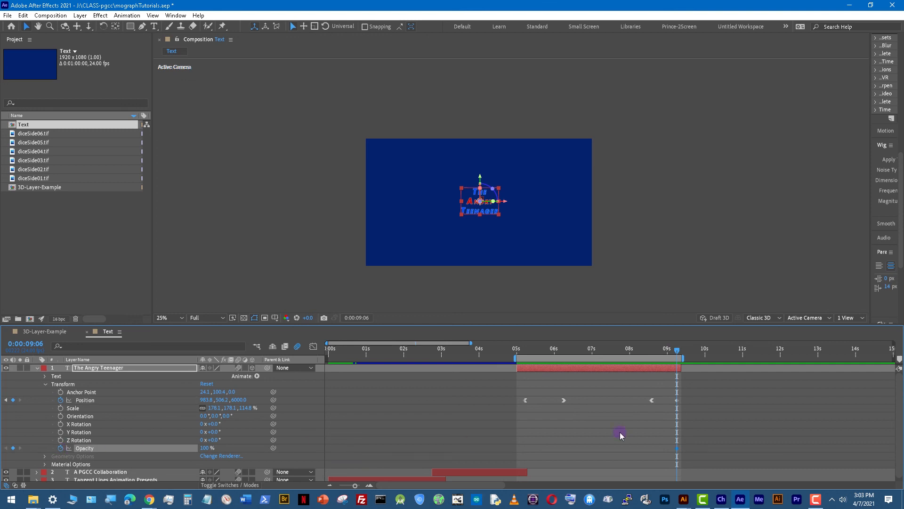
left_click(675, 351)
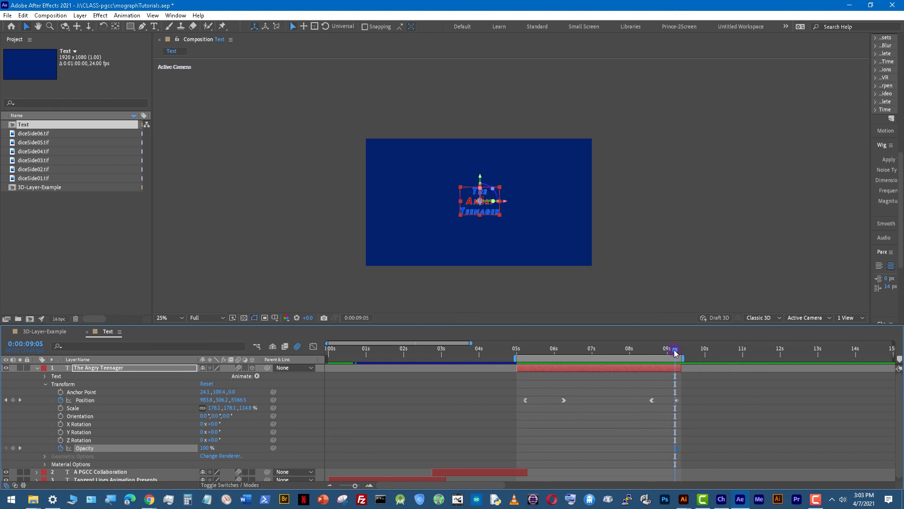
key("Page_Up")
key("Page_Up")
key("Page_Up")
key("Page_Up")
key("Page_Up")
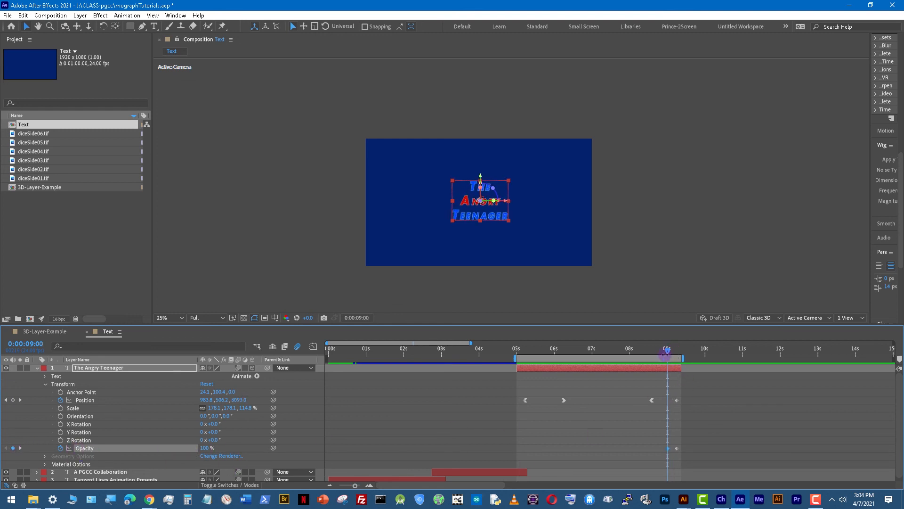
Set the opacity keyframe at 0:00:09:06 to 0% and preview the title's fade-out.
left_click(20, 447)
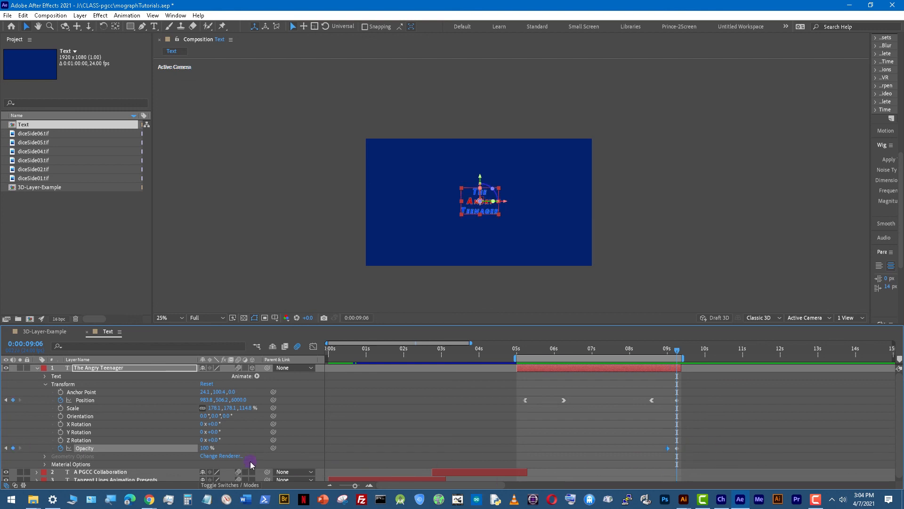
type("0")
key("Return")
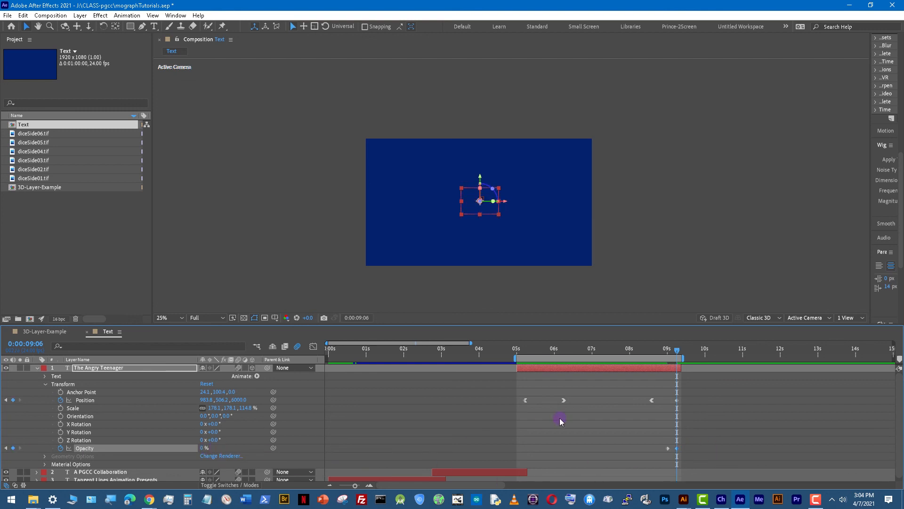
left_click_drag(671, 350, 644, 352)
key("space")
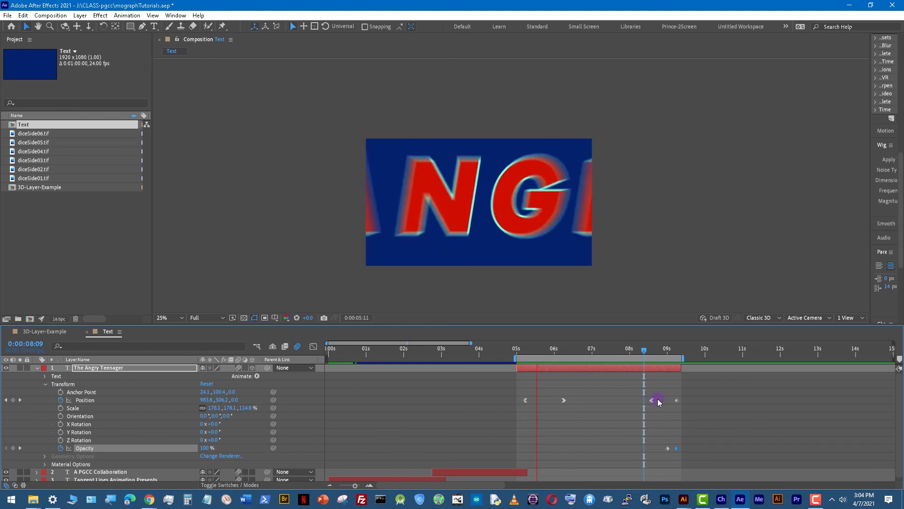
key("space")
Try rotating The Angry Teenager about its Y axis and its Z axis at 0:00:06:20, undoing each rotation.
left_click_drag(582, 353, 586, 352)
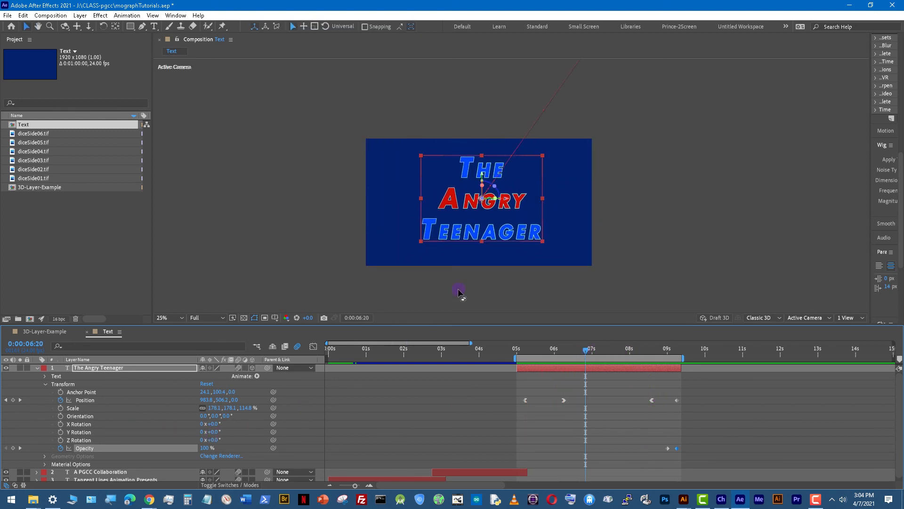
mouse_move(212, 432)
left_mouse_down()
mouse_move(259, 425)
mouse_move(203, 427)
left_mouse_up()
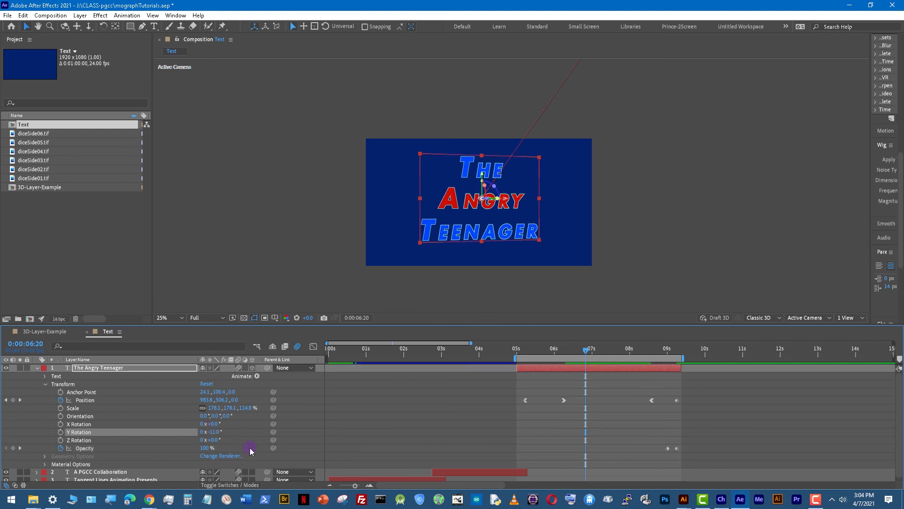
key("ctrl+z")
key("ctrl+z")
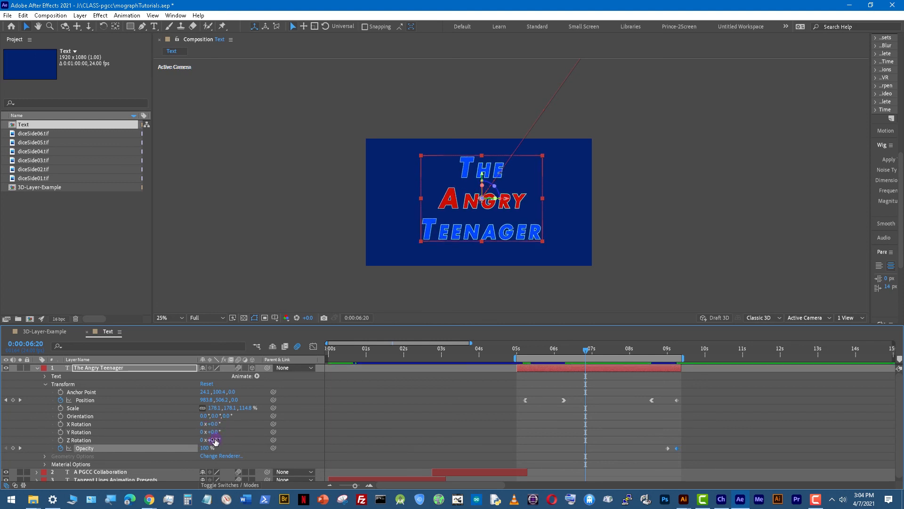
left_click_drag(215, 439, 237, 422)
key("ctrl+z")
key("ctrl+z")
Scrub back to the title's entrance at 0:00:05:07 and preview its animation.
left_click_drag(551, 349, 529, 343)
key("space")
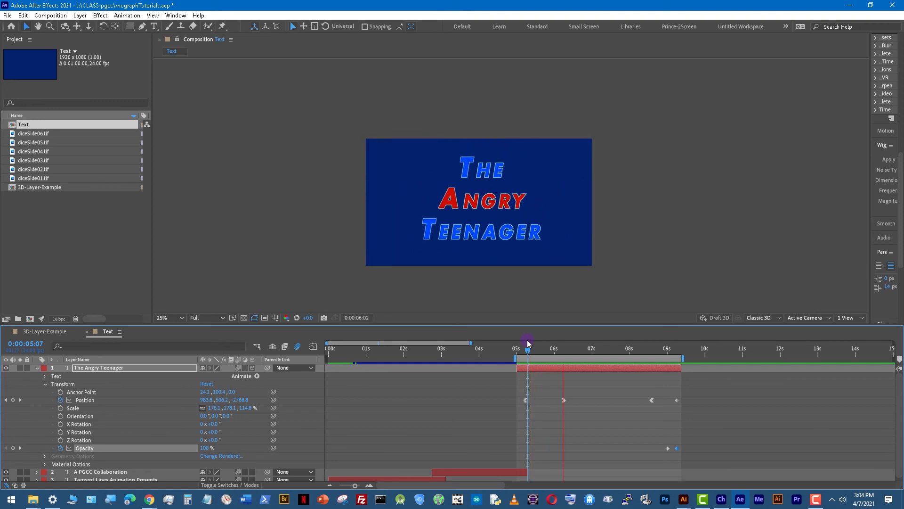
key("space")
Extend the work area's start back to 0:00:00:00 and preview the full sequence of titles.
left_click_drag(513, 360, 329, 360)
key("space")
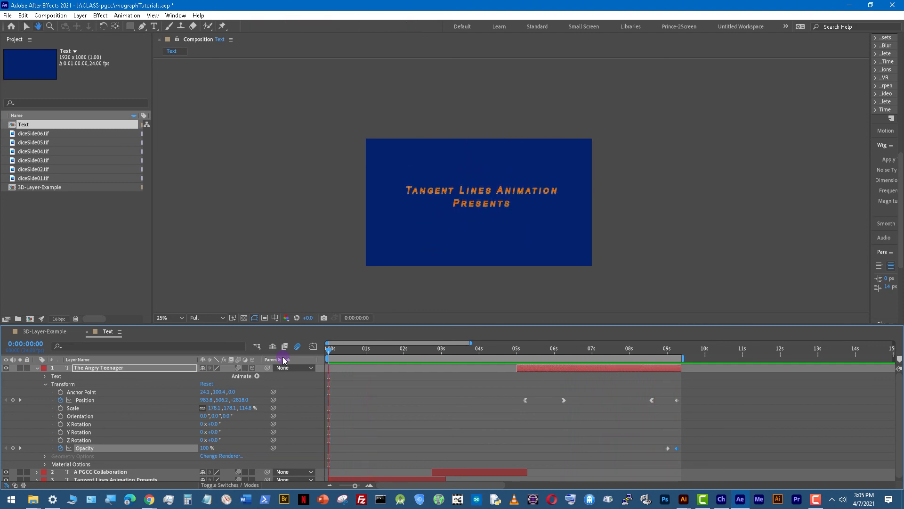
key("space")
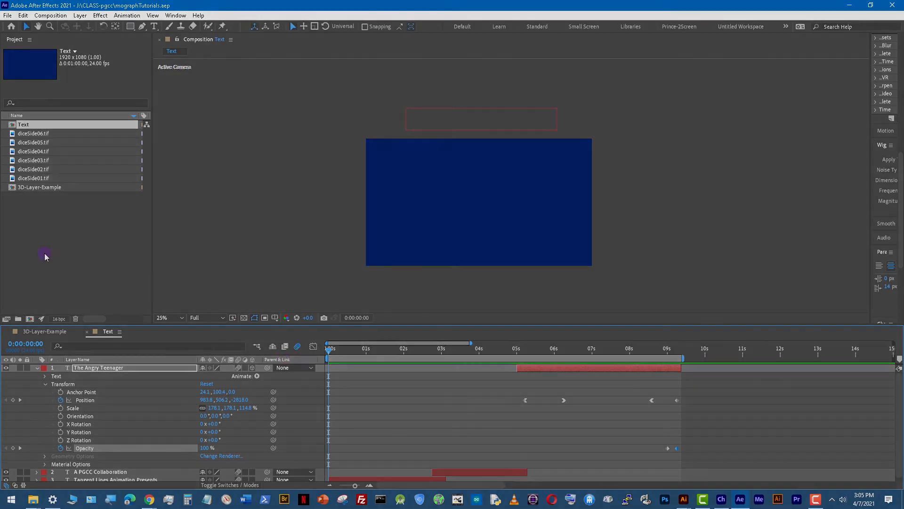